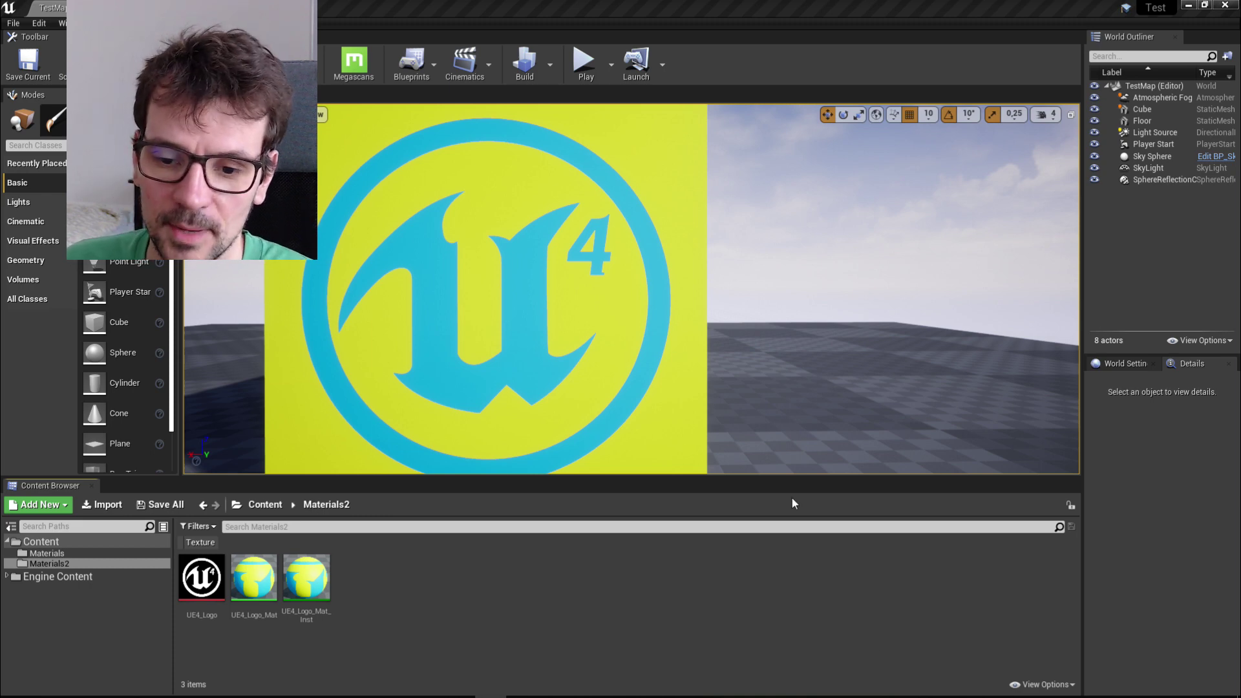
Open the UE4_Logo_Mat_Inst material instance in a floating window placed clear of the logo cube in the viewport
{"action": "right_click_drag", "start_coordinate": [479, 311], "coordinate": [404, 304]}
{"action": "key", "text": "s"}
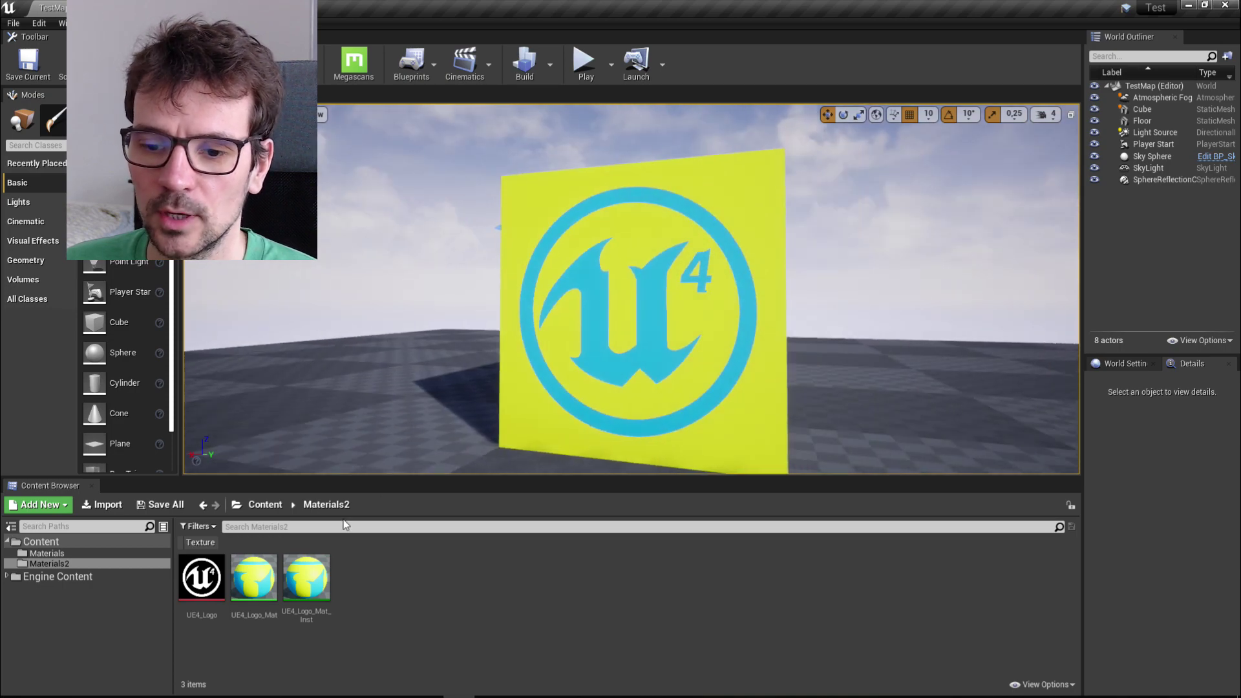
{"action": "double_click", "coordinate": [306, 577]}
{"action": "left_click_drag", "start_coordinate": [206, 7], "coordinate": [780, 178]}
{"action": "left_click_drag", "start_coordinate": [929, 183], "coordinate": [942, 266]}
{"action": "right_click_drag", "start_coordinate": [582, 239], "coordinate": [607, 244]}
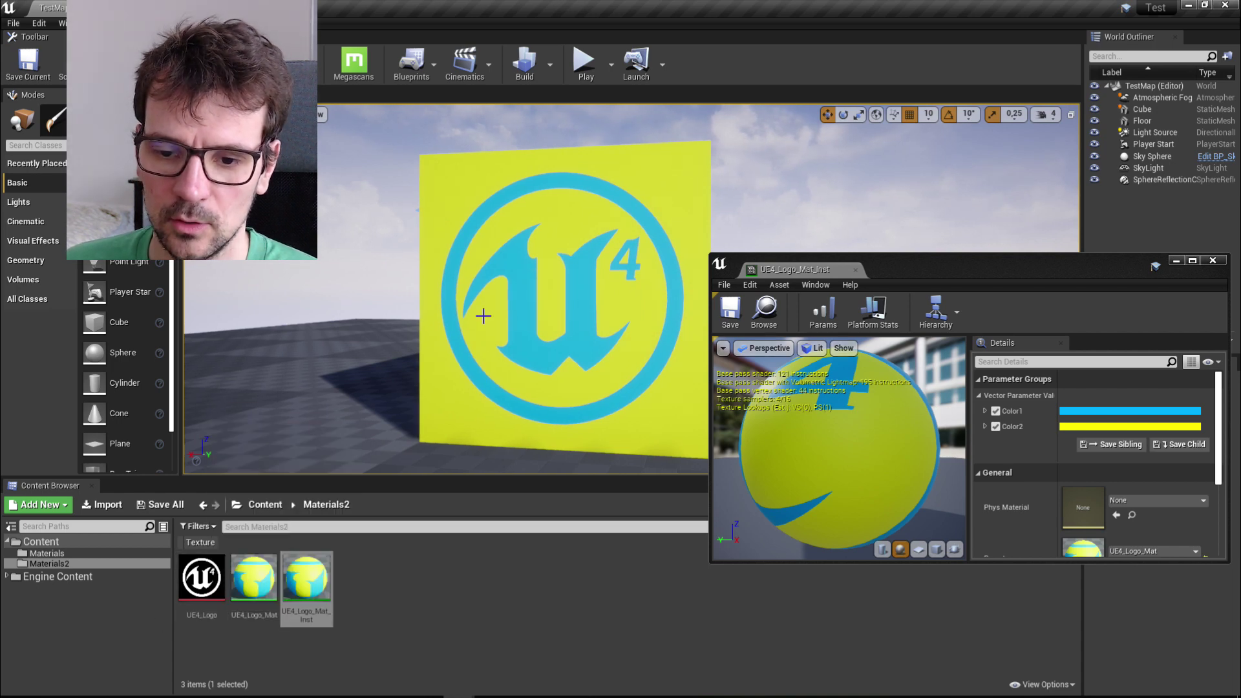
Try a magenta Color1 (hex sRGB FF0079FF) in the material instance, discard it and close the instance editor
{"action": "left_click", "coordinate": [1111, 414]}
{"action": "mouse_move", "coordinate": [911, 468]}
{"action": "left_mouse_down"}
{"action": "mouse_move", "coordinate": [891, 493]}
{"action": "mouse_move", "coordinate": [968, 447]}
{"action": "left_mouse_up"}
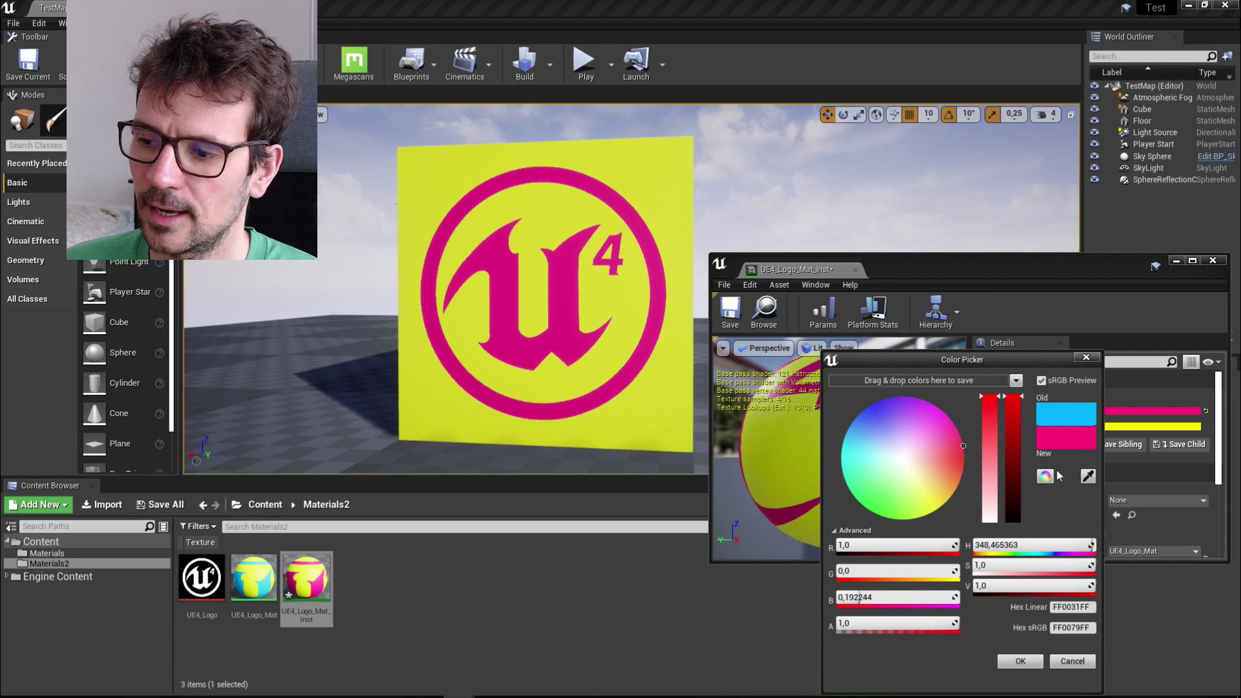
{"action": "left_click", "coordinate": [1086, 358]}
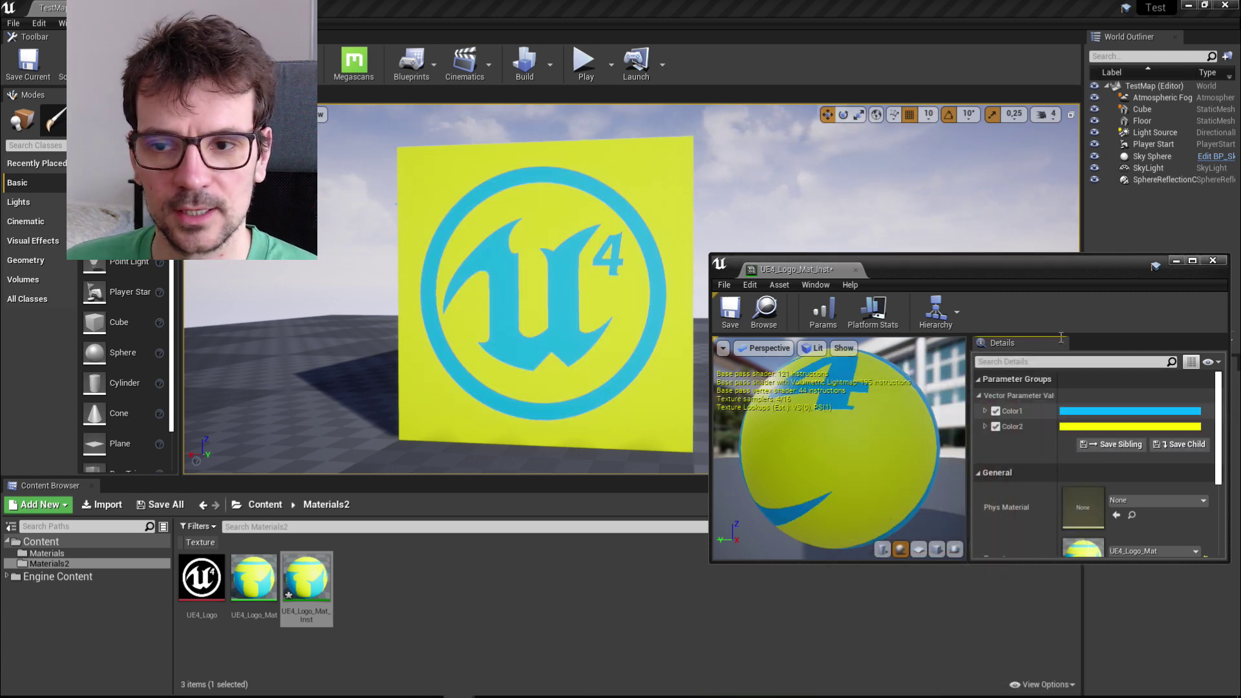
{"action": "left_click", "coordinate": [855, 269]}
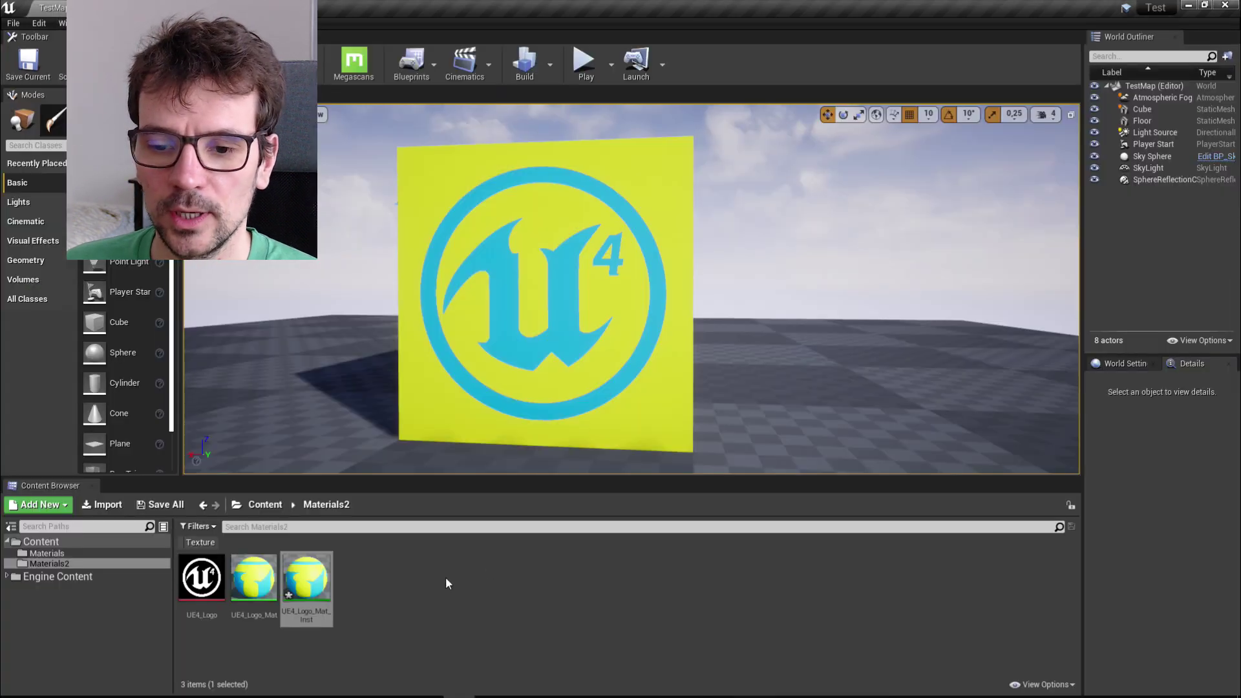
Open the UE4_Logo_Mat material and select the If node in its graph
{"action": "double_click", "coordinate": [254, 577]}
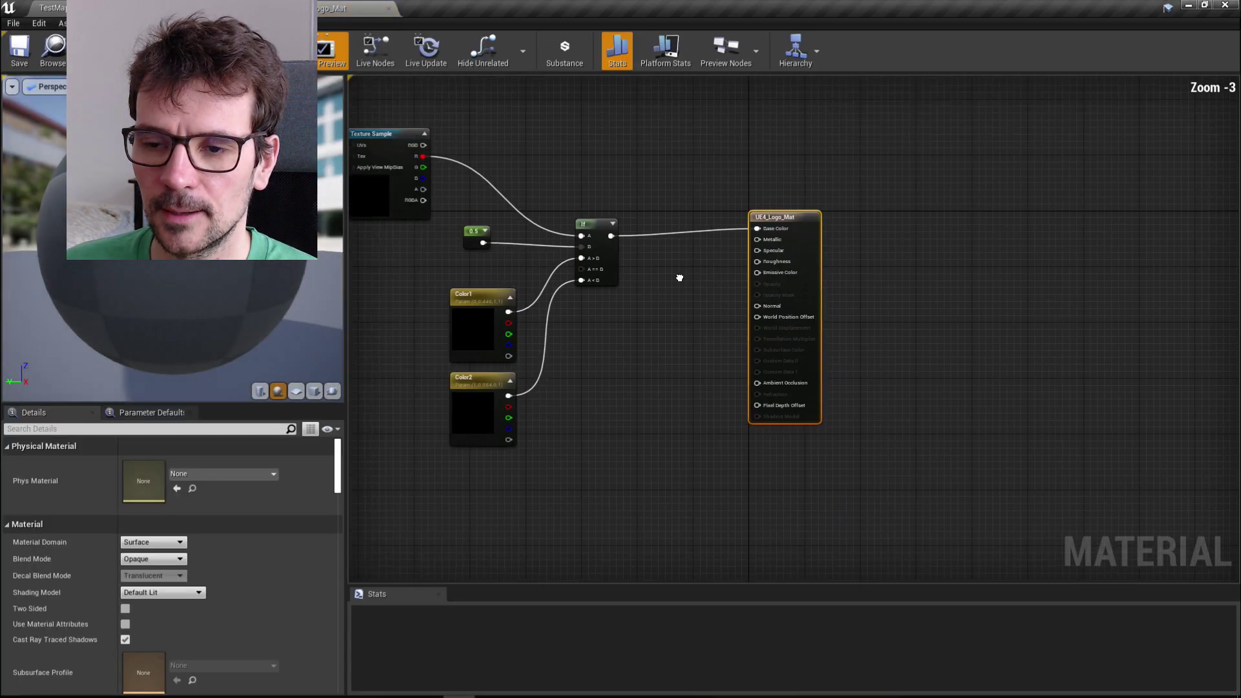
{"action": "right_click_drag", "start_coordinate": [680, 278], "coordinate": [902, 306]}
{"action": "scroll", "coordinate": [834, 281], "scroll_direction": "up", "scroll_amount": 3}
{"action": "left_click", "coordinate": [807, 236]}
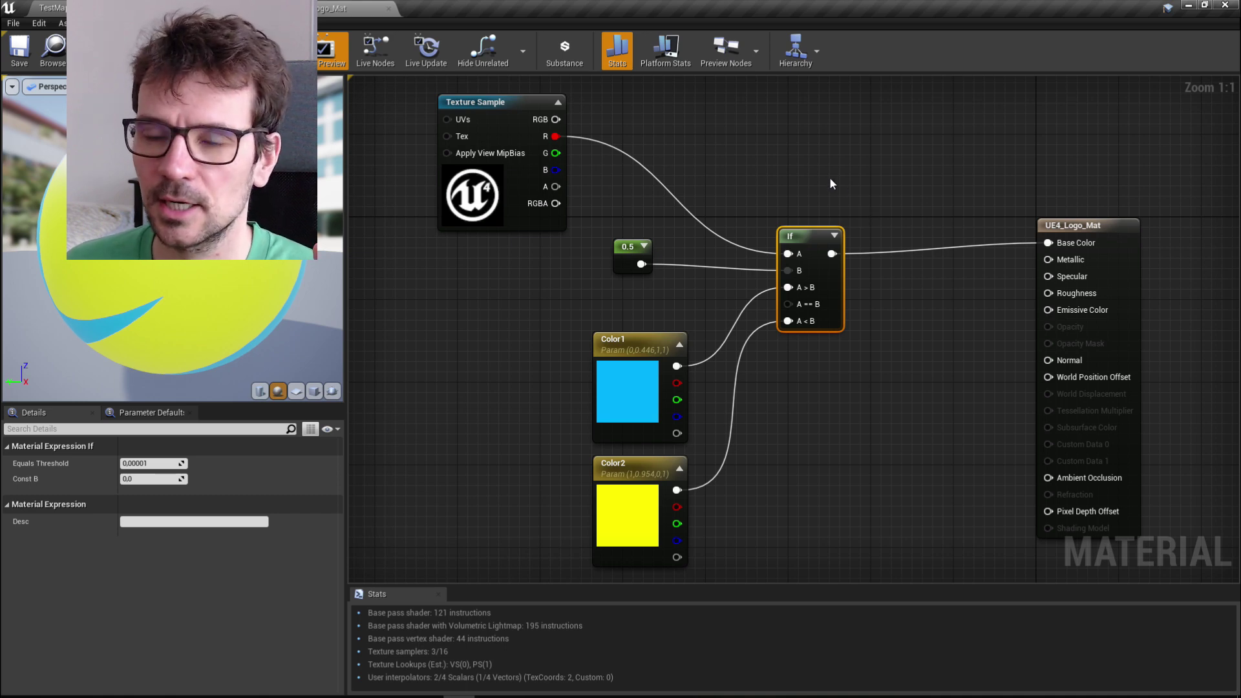
Add a LinearInterpolate node in the empty graph area above the If node
{"action": "right_click_drag", "start_coordinate": [831, 184], "coordinate": [765, 260]}
{"action": "right_click", "coordinate": [764, 262]}
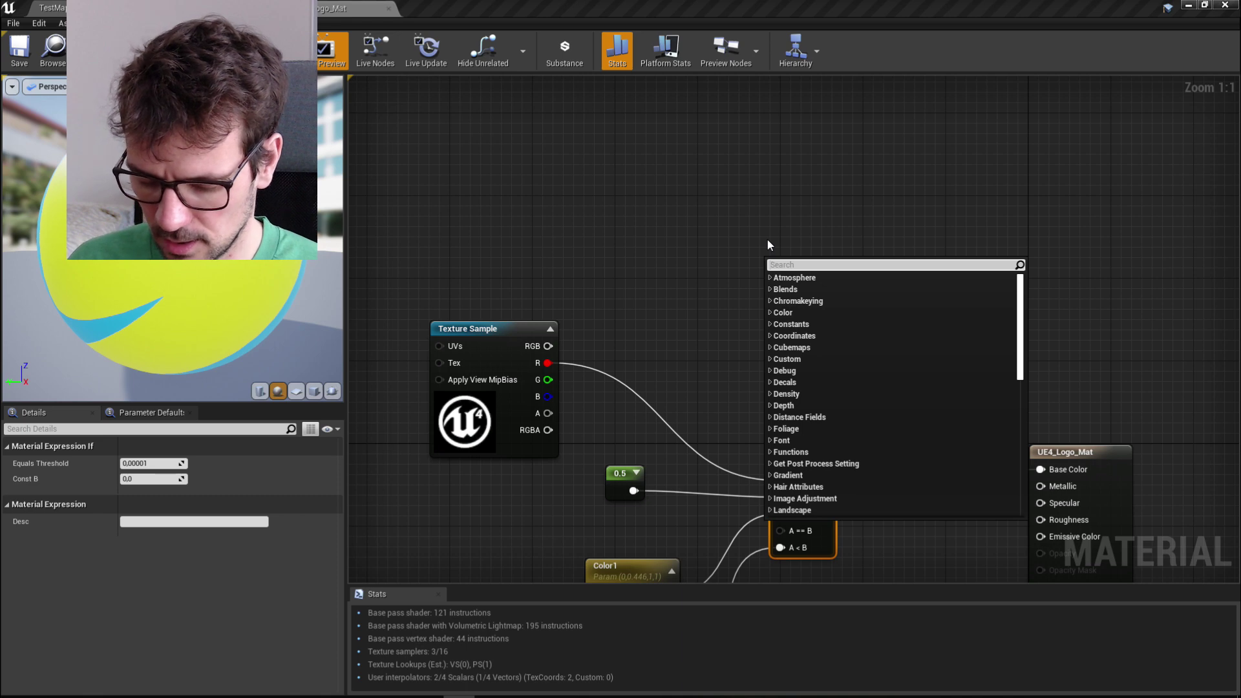
{"action": "type", "text": "lerp"}
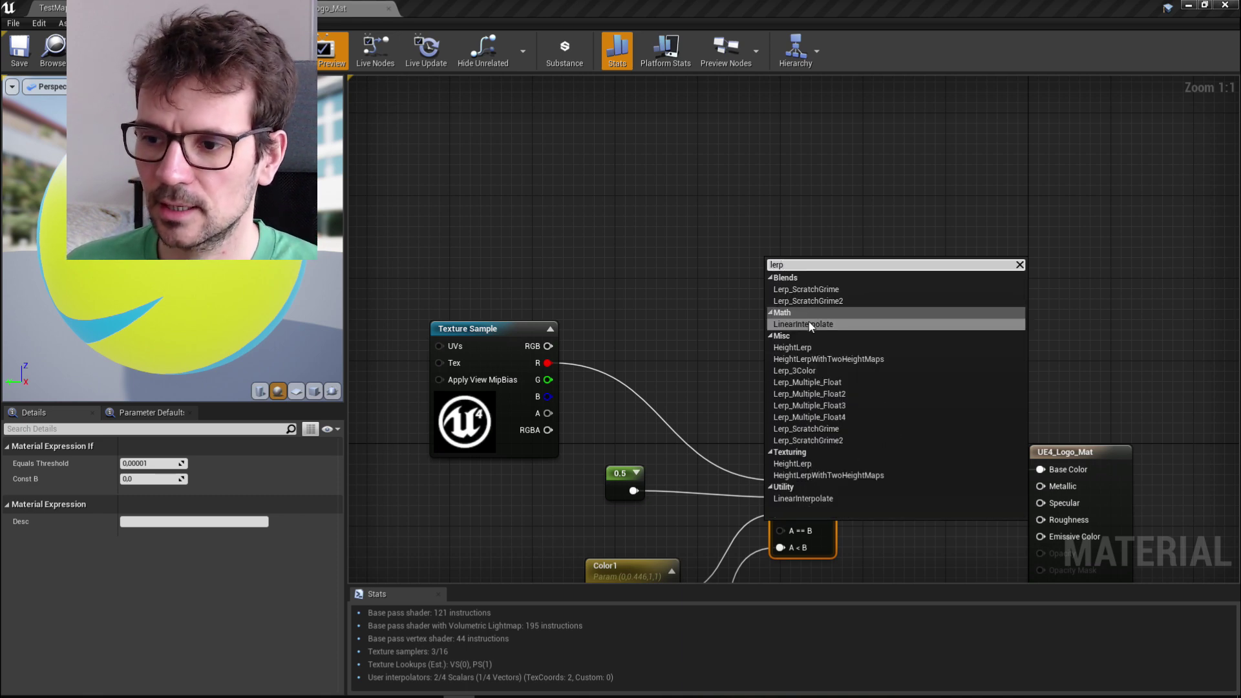
{"action": "left_click", "coordinate": [805, 324]}
Copy the Texture Sample, Color1 and Color2 nodes and paste the duplicates above the existing network
{"action": "right_click_drag", "start_coordinate": [726, 258], "coordinate": [723, 107]}
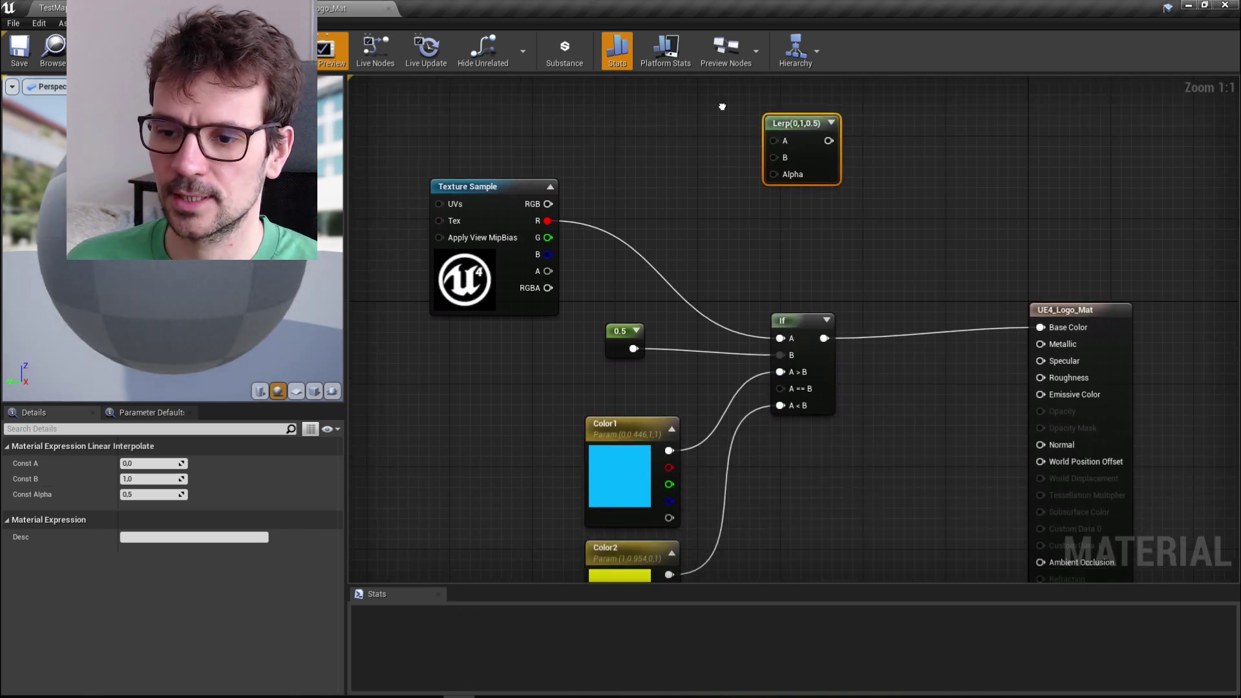
{"action": "scroll", "coordinate": [704, 187], "scroll_direction": "down", "scroll_amount": 3}
{"action": "right_click_drag", "start_coordinate": [702, 185], "coordinate": [734, 192]}
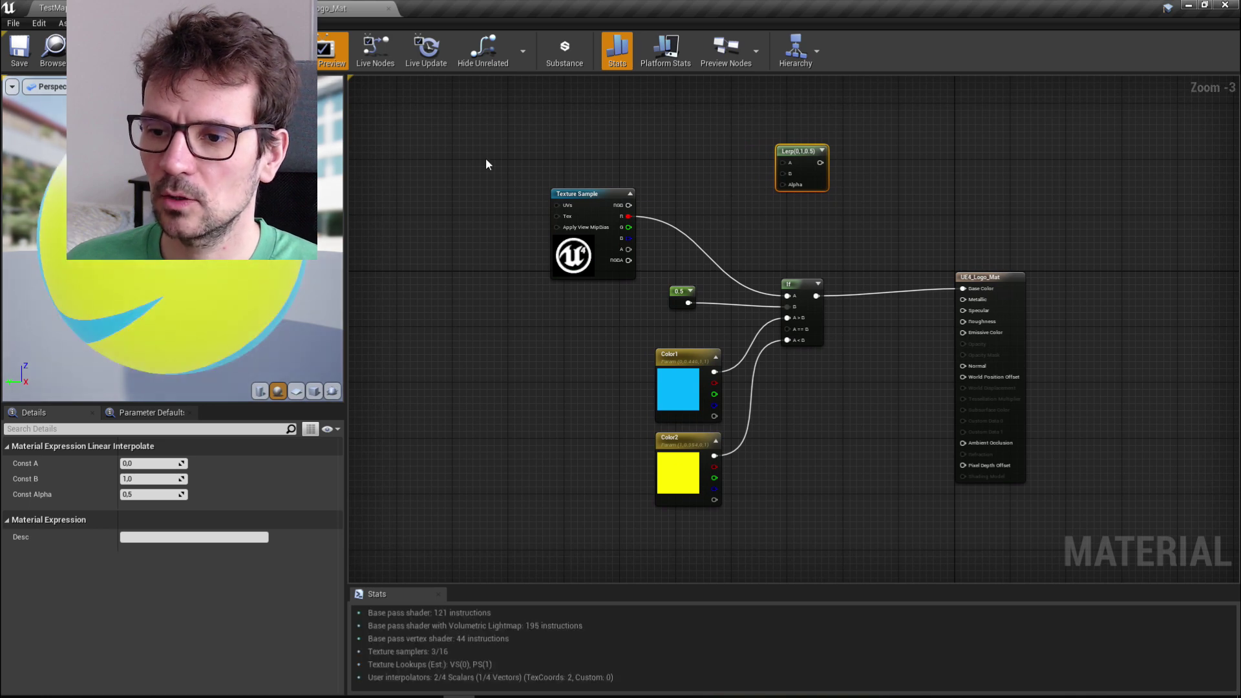
{"action": "left_click_drag", "start_coordinate": [459, 161], "coordinate": [708, 540]}
{"action": "scroll", "coordinate": [815, 530], "scroll_direction": "down", "scroll_amount": 4}
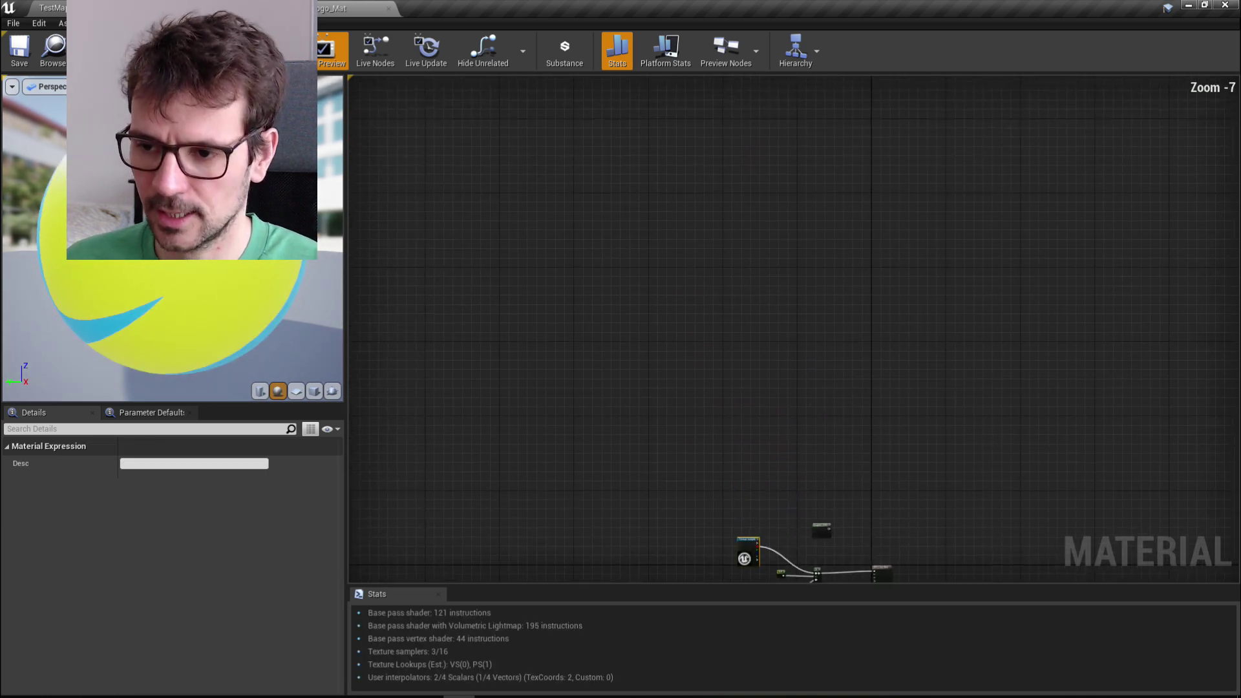
{"action": "right_click_drag", "start_coordinate": [827, 556], "coordinate": [779, 463]}
{"action": "left_click", "coordinate": [677, 275]}
{"action": "key", "text": "ctrl+v"}
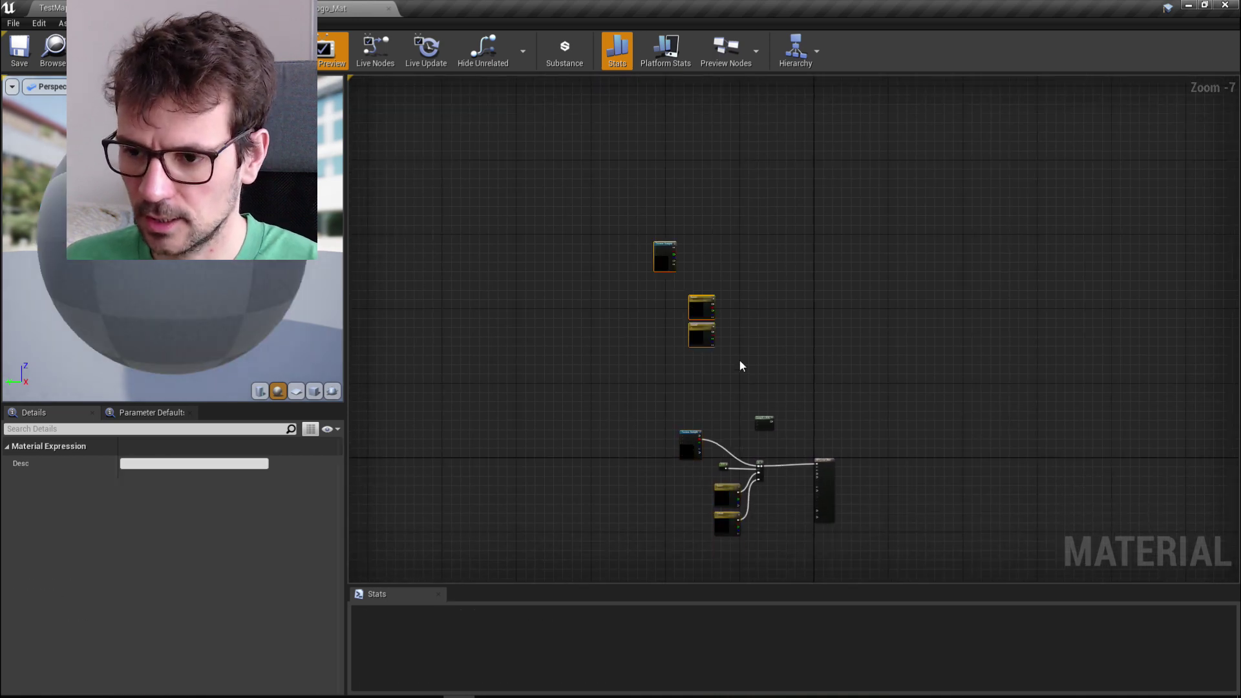
Move the Lerp node up beside the duplicated nodes and connect the duplicated Texture Sample's RGB output to its Alpha
{"action": "left_click", "coordinate": [755, 398]}
{"action": "left_click_drag", "start_coordinate": [763, 418], "coordinate": [764, 245]}
{"action": "scroll", "coordinate": [718, 254], "scroll_direction": "up", "scroll_amount": 7}
{"action": "right_click_drag", "start_coordinate": [623, 264], "coordinate": [687, 196]}
{"action": "left_click_drag", "start_coordinate": [569, 154], "coordinate": [928, 190]}
Move the duplicated color nodes closer to the Texture Sample and connect Color1 to the Lerp's A and Color2 to B
{"action": "right_click_drag", "start_coordinate": [649, 401], "coordinate": [689, 351]}
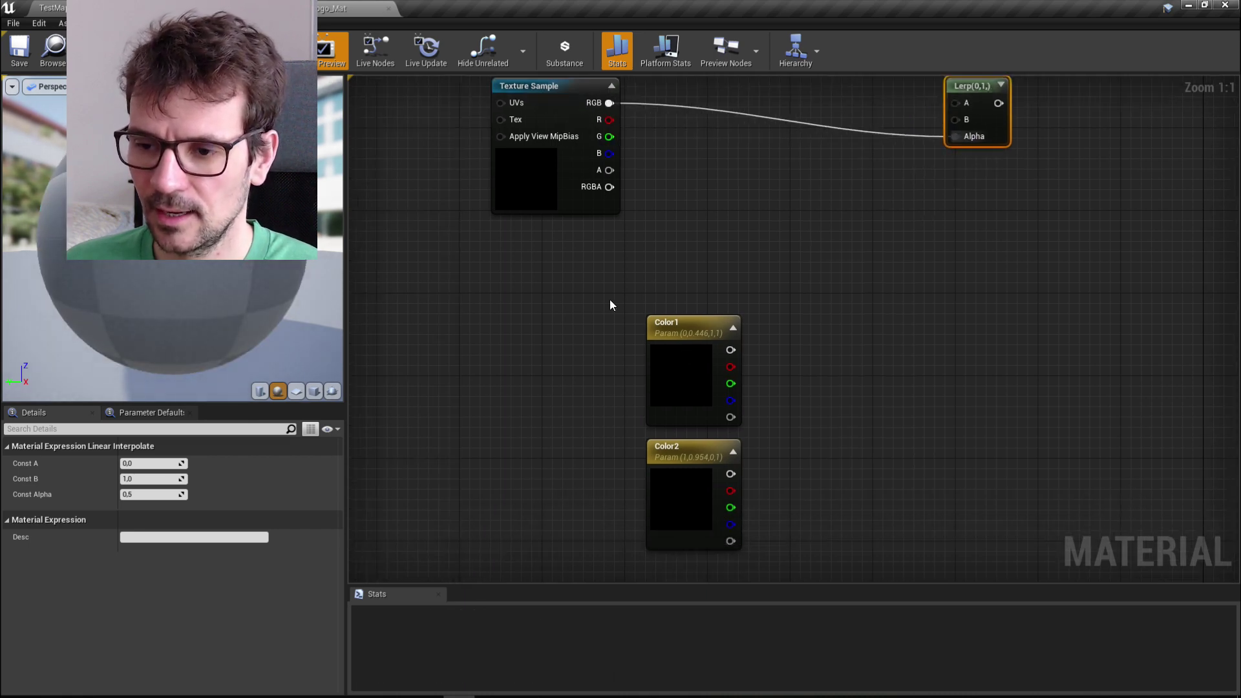
{"action": "left_click_drag", "start_coordinate": [609, 302], "coordinate": [716, 315]}
{"action": "right_click_drag", "start_coordinate": [715, 315], "coordinate": [626, 396]}
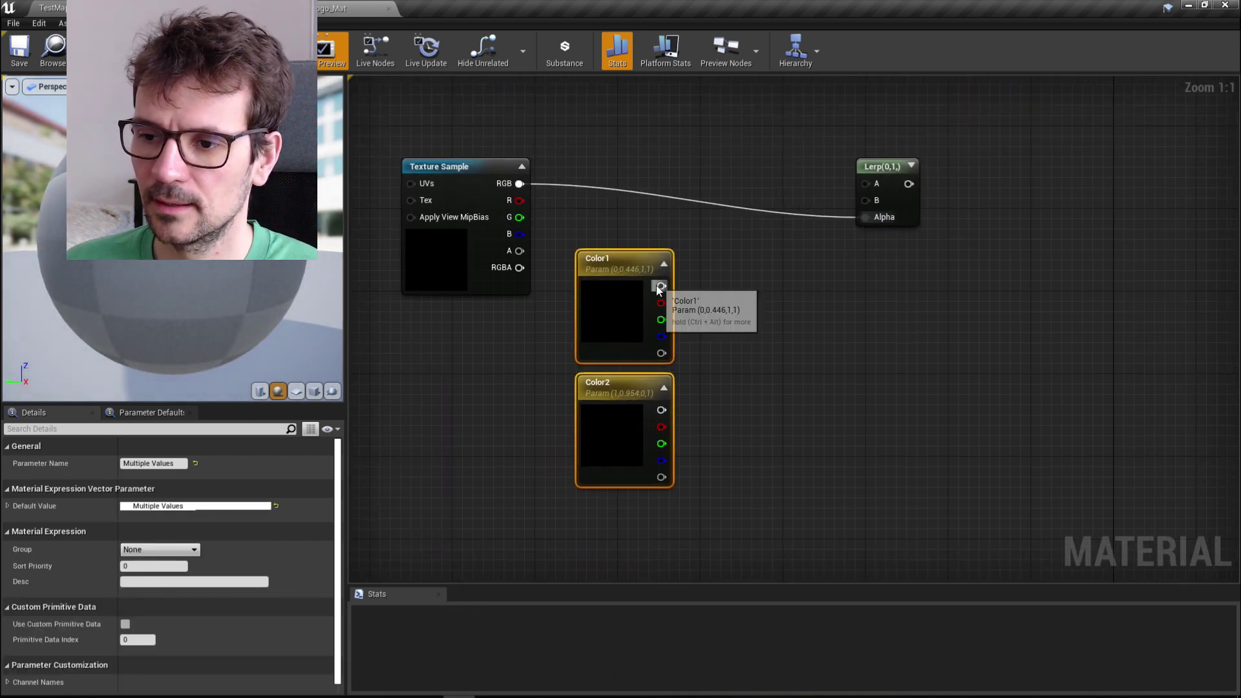
{"action": "left_click_drag", "start_coordinate": [662, 286], "coordinate": [868, 185]}
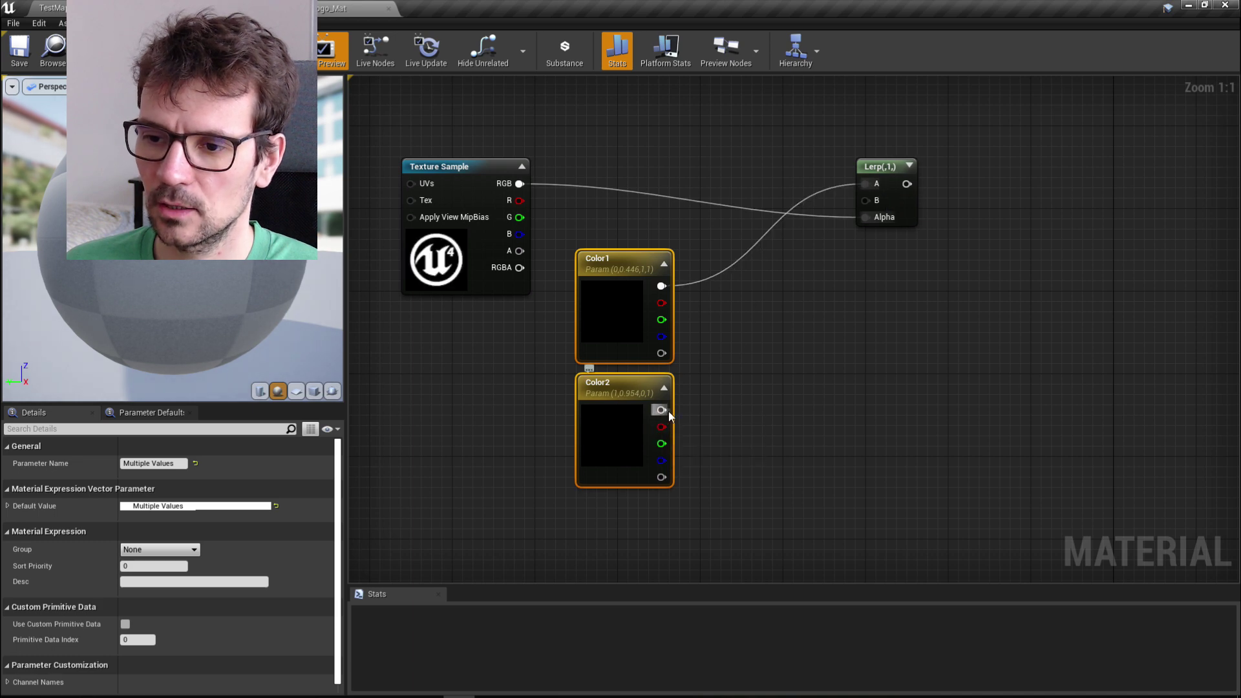
{"action": "left_click_drag", "start_coordinate": [662, 410], "coordinate": [866, 201]}
Connect the Lerp output to the Base Color of UE4_Logo_Mat and save the material
{"action": "scroll", "coordinate": [809, 254], "scroll_direction": "down", "scroll_amount": 5}
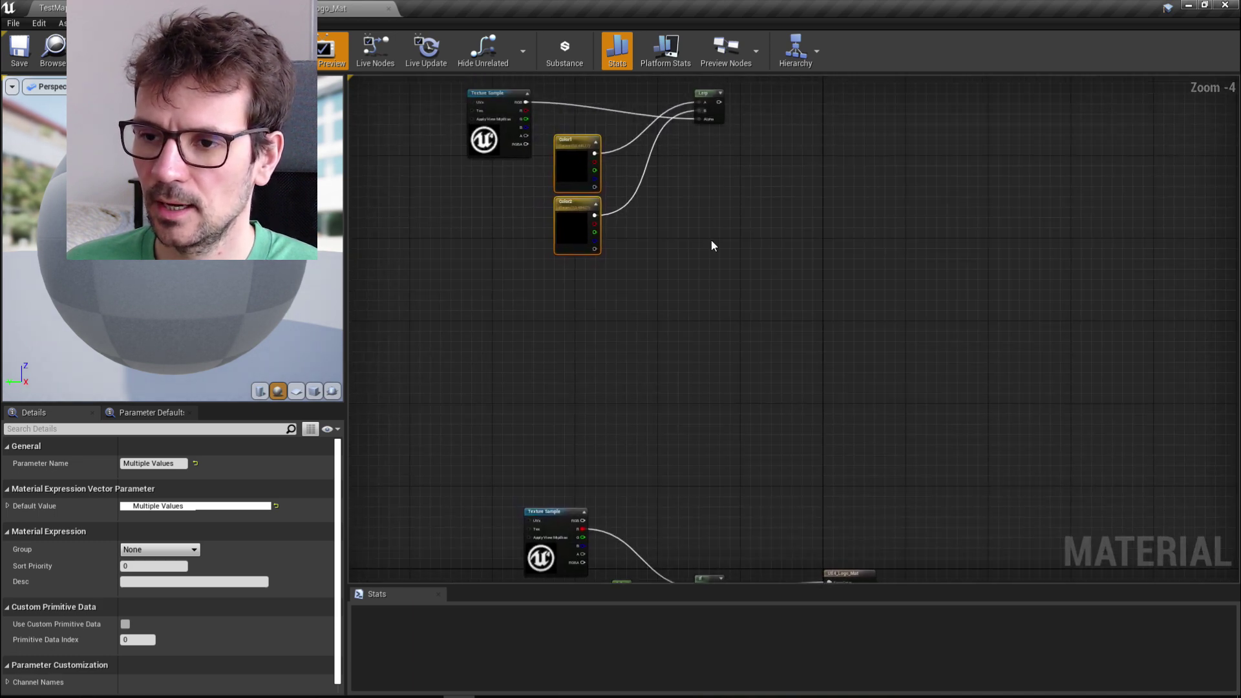
{"action": "left_click_drag", "start_coordinate": [468, 148], "coordinate": [725, 243]}
{"action": "right_click_drag", "start_coordinate": [721, 340], "coordinate": [677, 212]}
{"action": "left_click", "coordinate": [686, 173]}
{"action": "left_click_drag", "start_coordinate": [685, 118], "coordinate": [790, 458]}
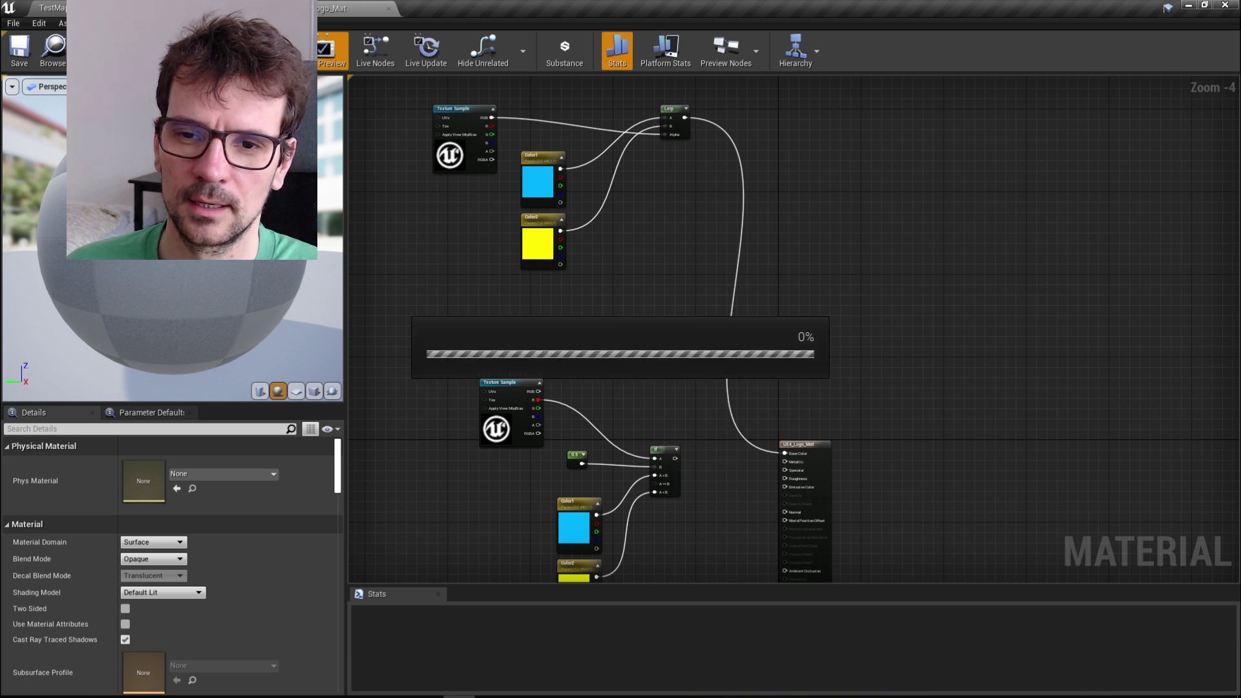
{"action": "key", "text": "ctrl+s"}
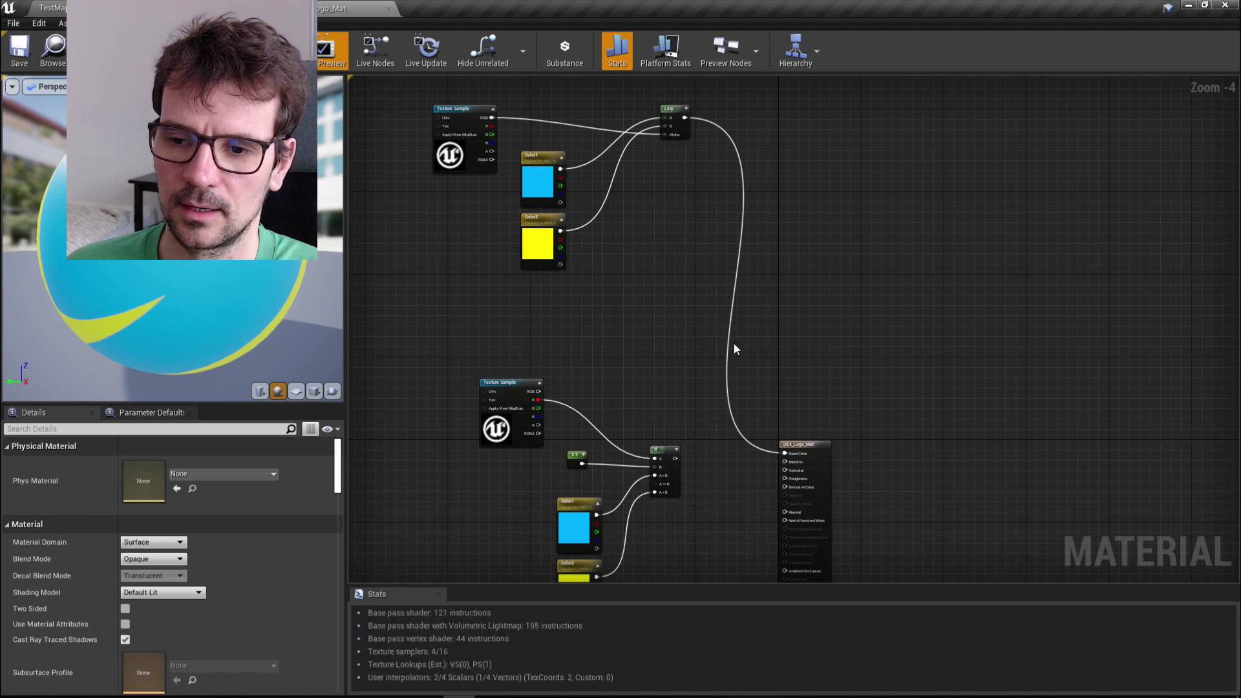
Open UE4_Logo_Mat_Inst from the level editor, try a blue-violet Color2 (hex sRGB 5966FFFF) and reset it to its default
{"action": "left_click", "coordinate": [84, 8]}
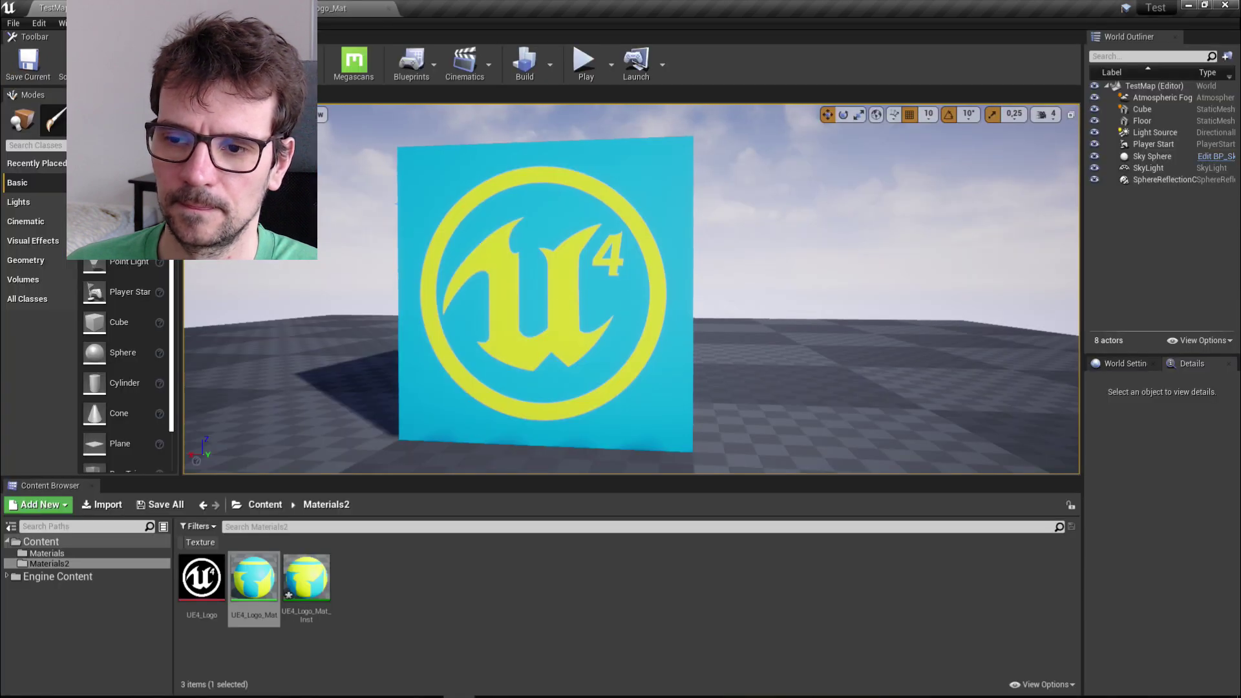
{"action": "double_click", "coordinate": [306, 578]}
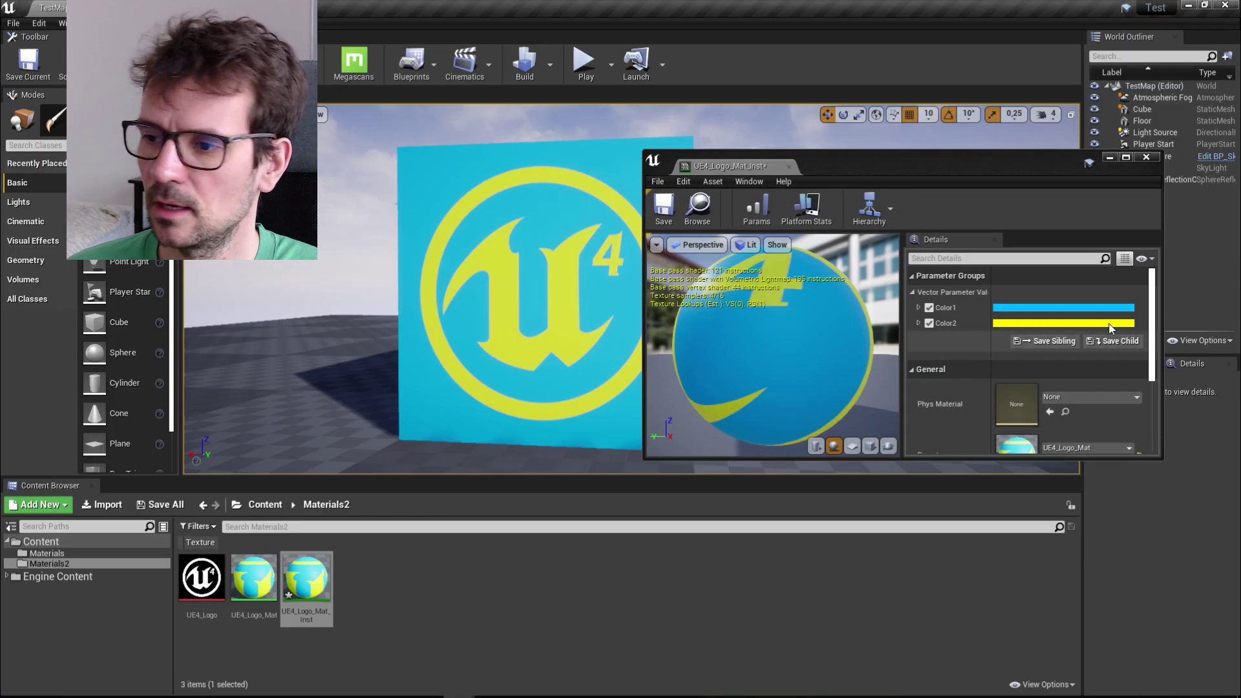
{"action": "left_click", "coordinate": [1109, 323]}
{"action": "left_click", "coordinate": [838, 390]}
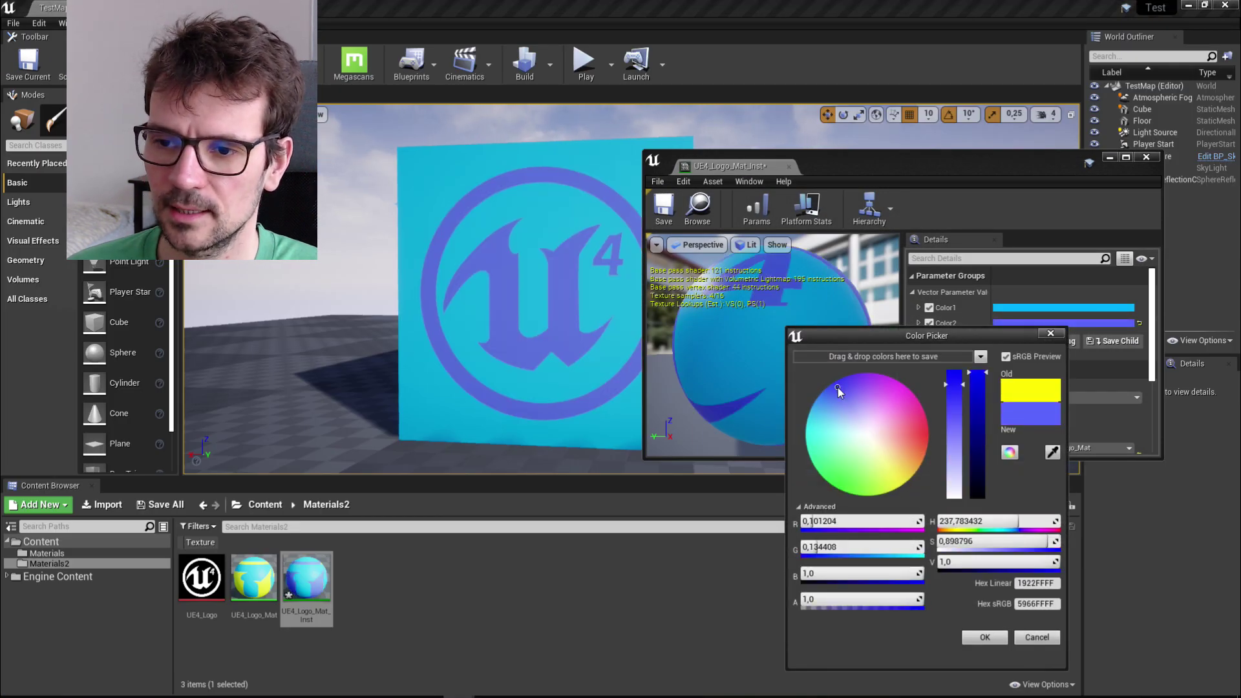
{"action": "left_click", "coordinate": [1050, 332]}
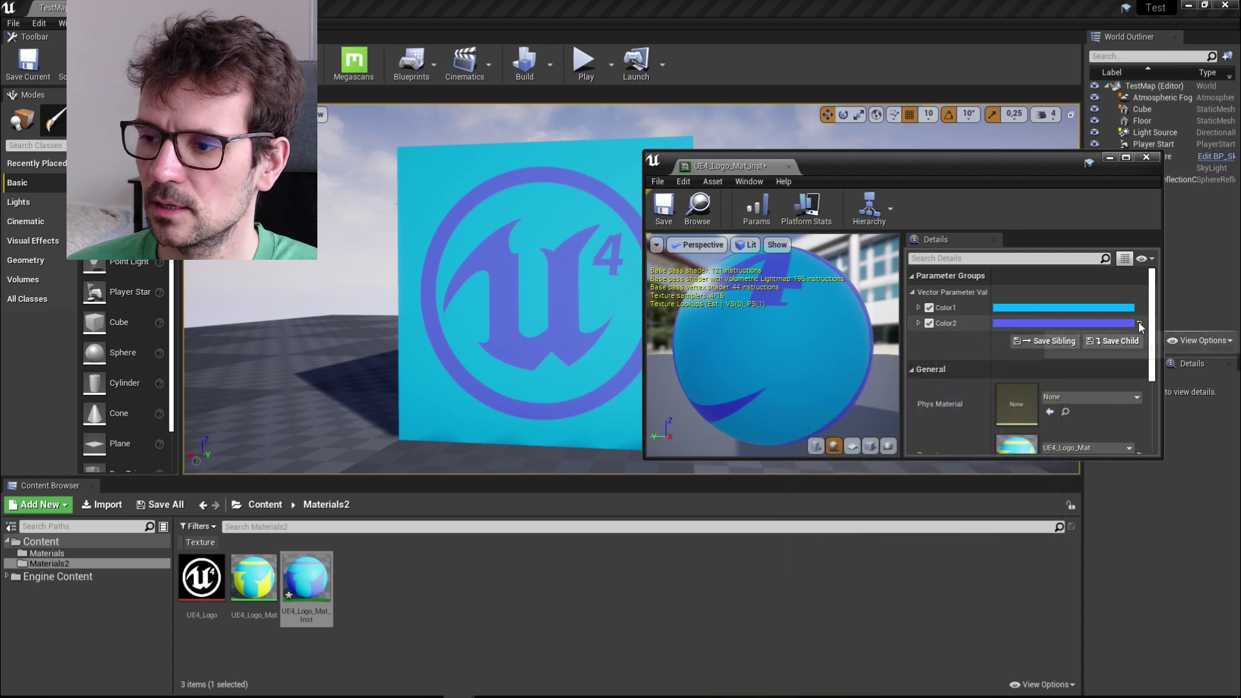
{"action": "left_click", "coordinate": [1139, 325]}
Dock the material instance editor in the main window and return to the TestMap level
{"action": "left_click_drag", "start_coordinate": [730, 166], "coordinate": [356, 8]}
{"action": "left_click", "coordinate": [81, 8]}
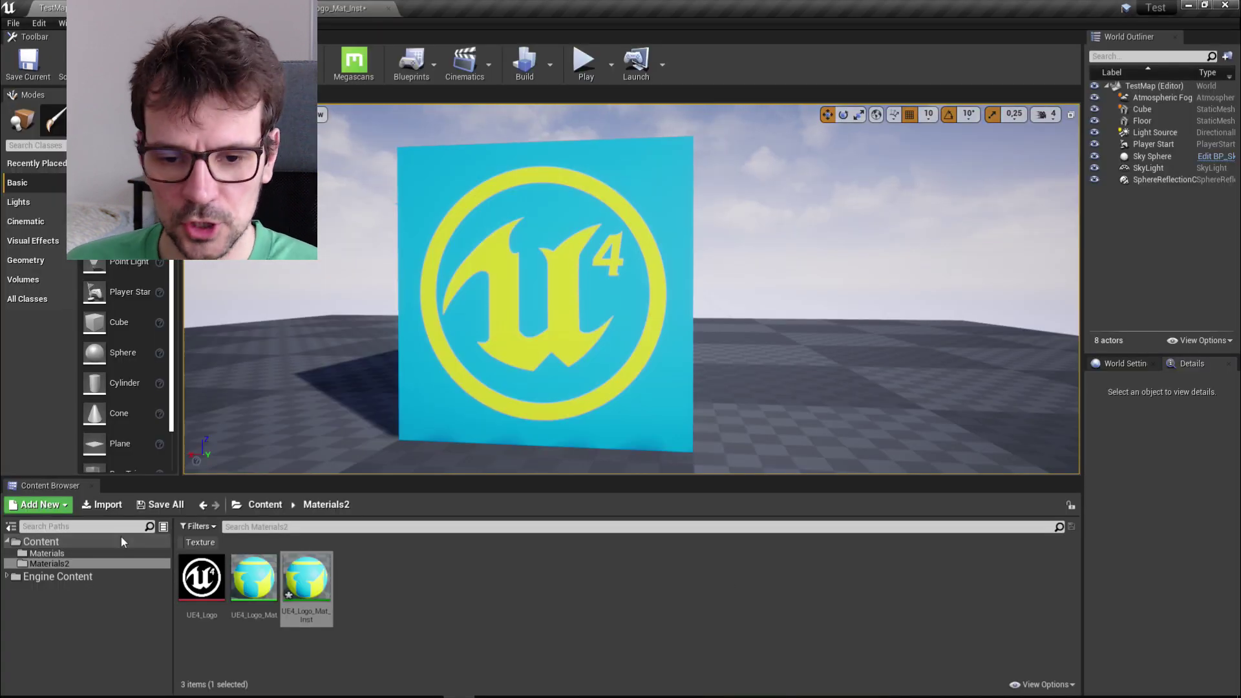
Open the UE4_Logo texture, examine its black and white areas, and close it
{"action": "left_click", "coordinate": [208, 593]}
{"action": "double_click", "coordinate": [209, 594]}
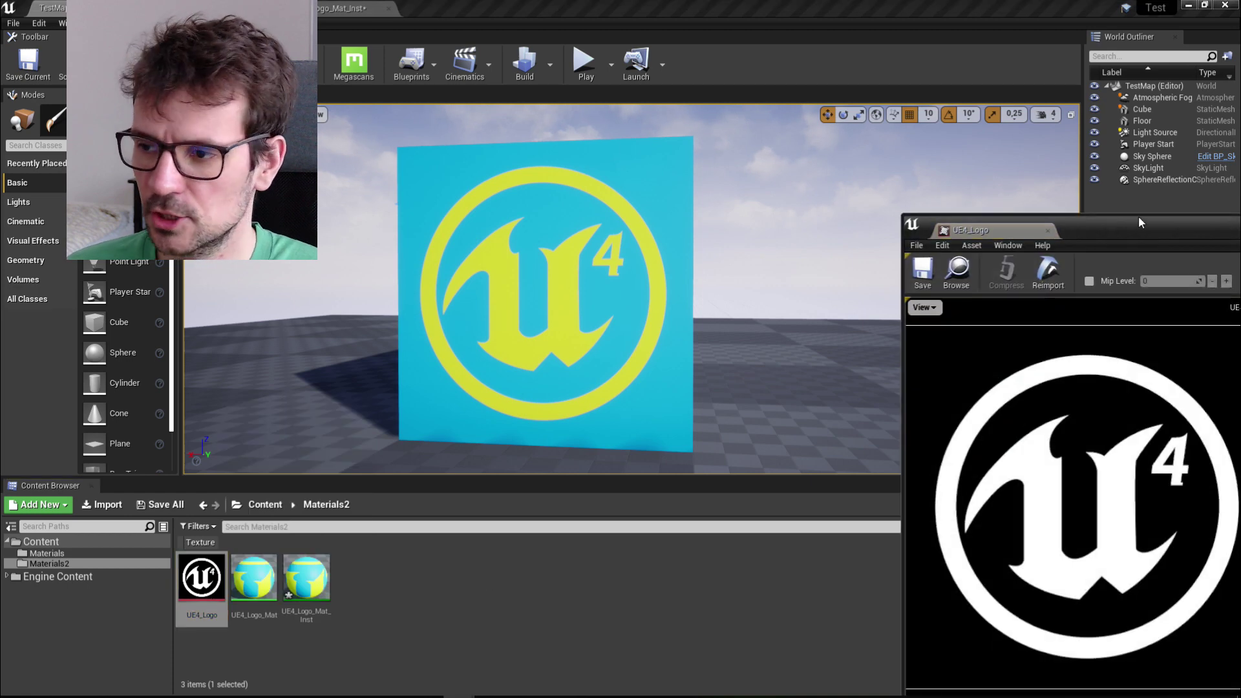
{"action": "left_click_drag", "start_coordinate": [1141, 222], "coordinate": [551, 150]}
{"action": "left_click", "coordinate": [814, 139]}
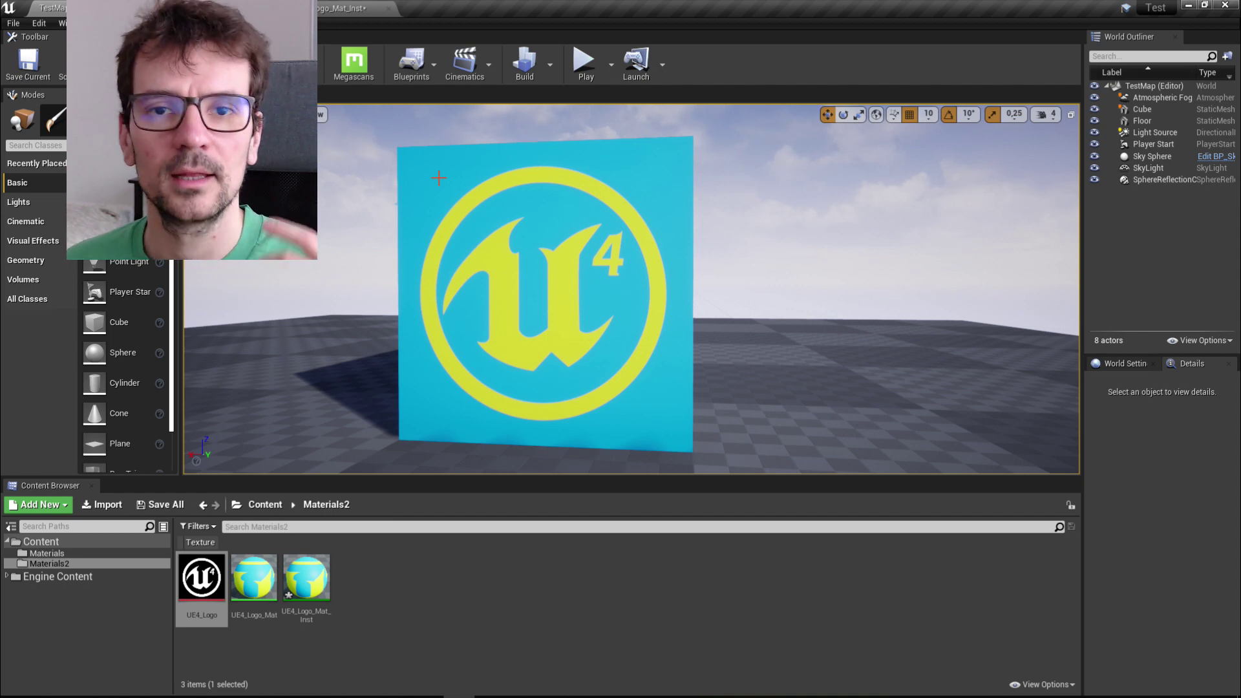
Return to the UE4_Logo_Mat graph and compare the If node with the Lerp node and its color inputs
{"action": "left_click", "coordinate": [242, 9]}
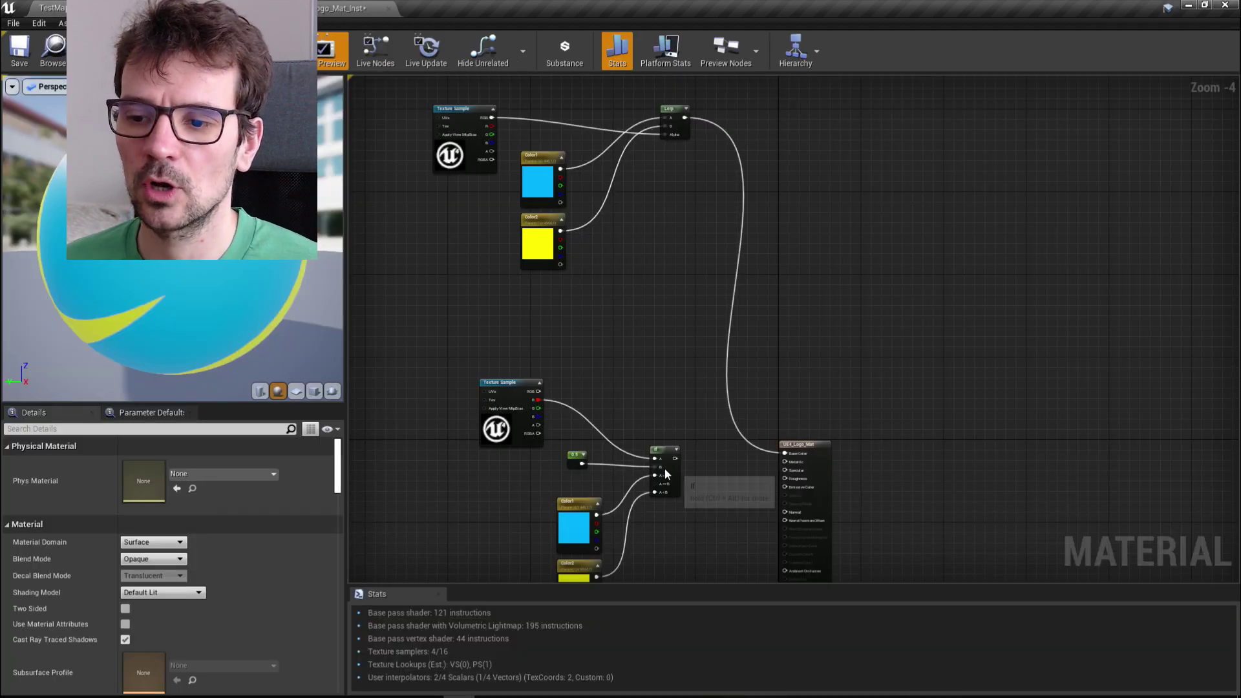
{"action": "left_click", "coordinate": [664, 450]}
{"action": "scroll", "coordinate": [662, 446], "scroll_direction": "up", "scroll_amount": 2}
{"action": "scroll", "coordinate": [662, 446], "scroll_direction": "down", "scroll_amount": 2}
{"action": "right_click_drag", "start_coordinate": [670, 114], "coordinate": [653, 206]}
{"action": "scroll", "coordinate": [653, 207], "scroll_direction": "up", "scroll_amount": 3}
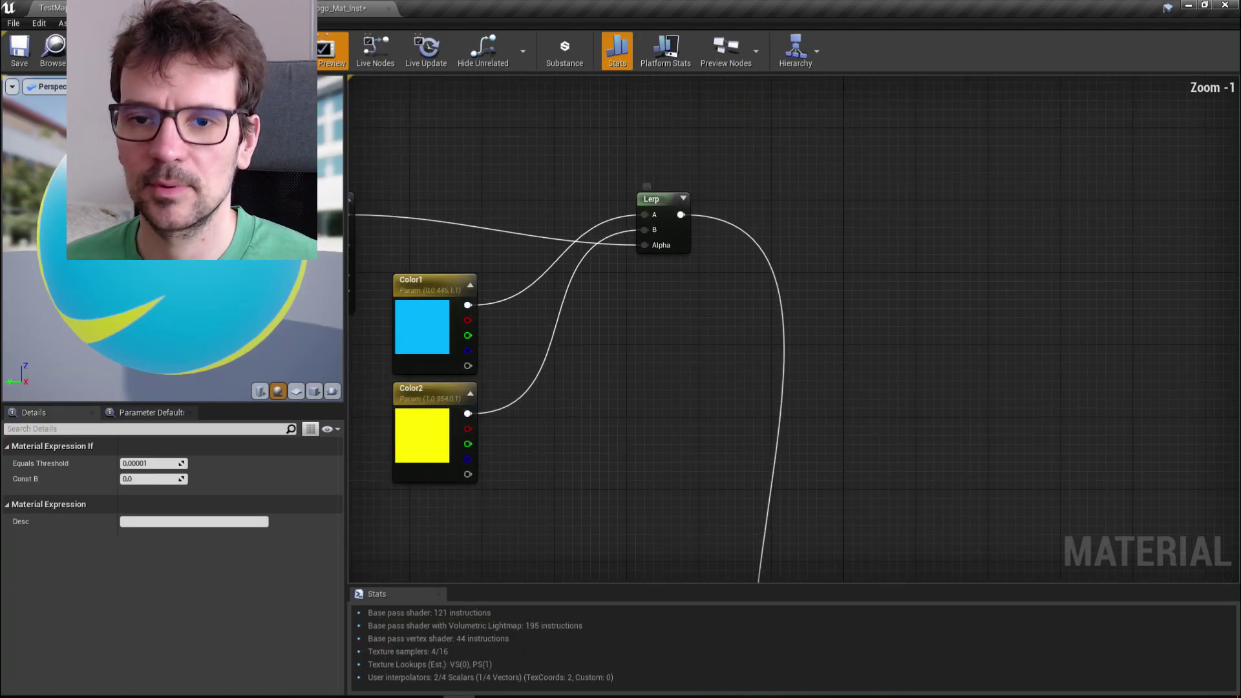
Go back to the level, open the Engine Content folder and check the Show Engine Content view option
{"action": "left_click", "coordinate": [79, 8]}
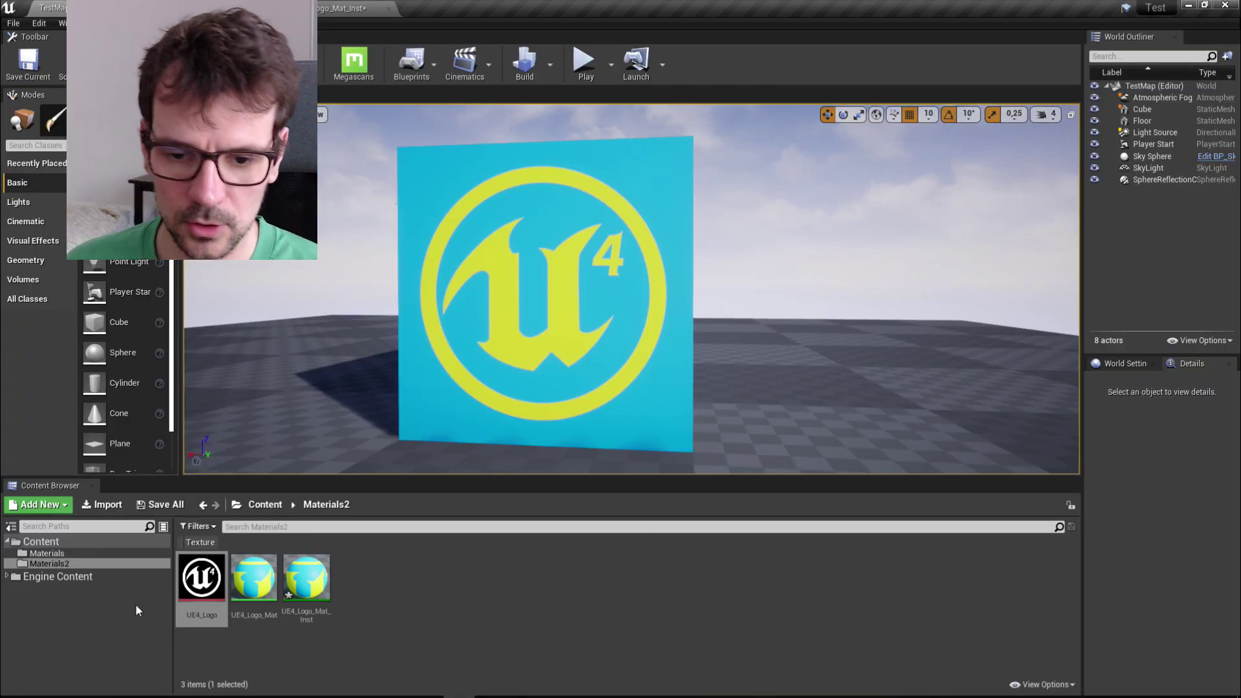
{"action": "left_click", "coordinate": [79, 579]}
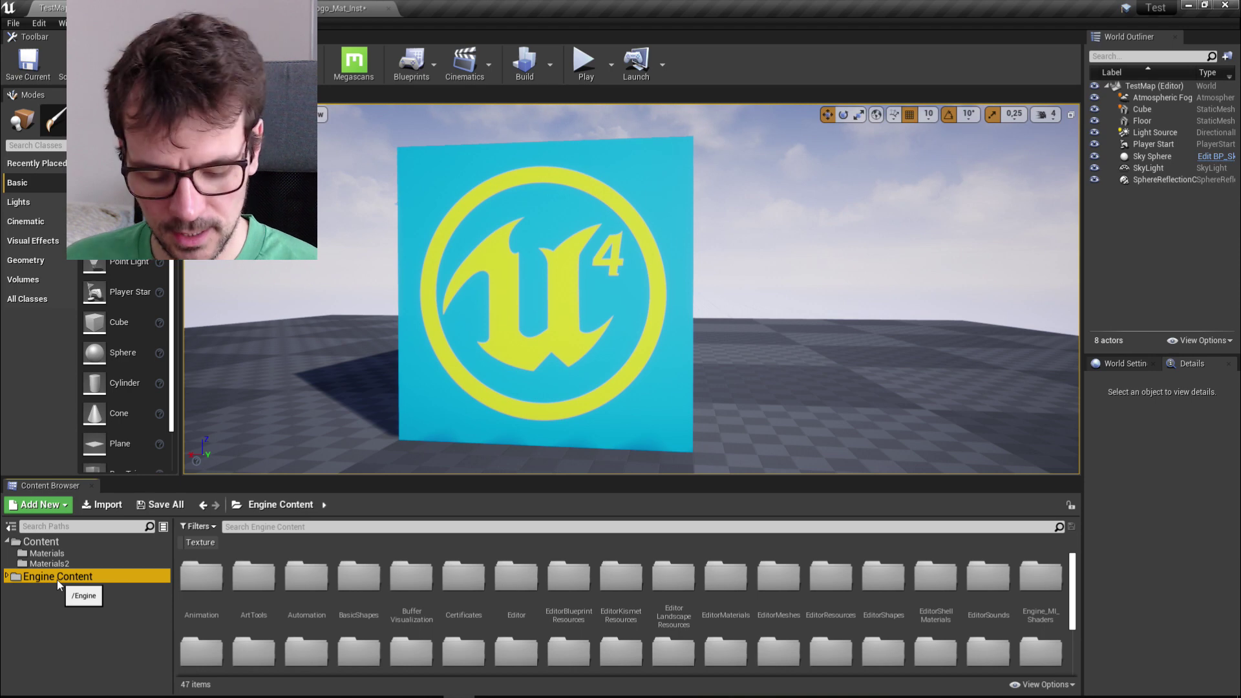
{"action": "left_click", "coordinate": [1045, 685]}
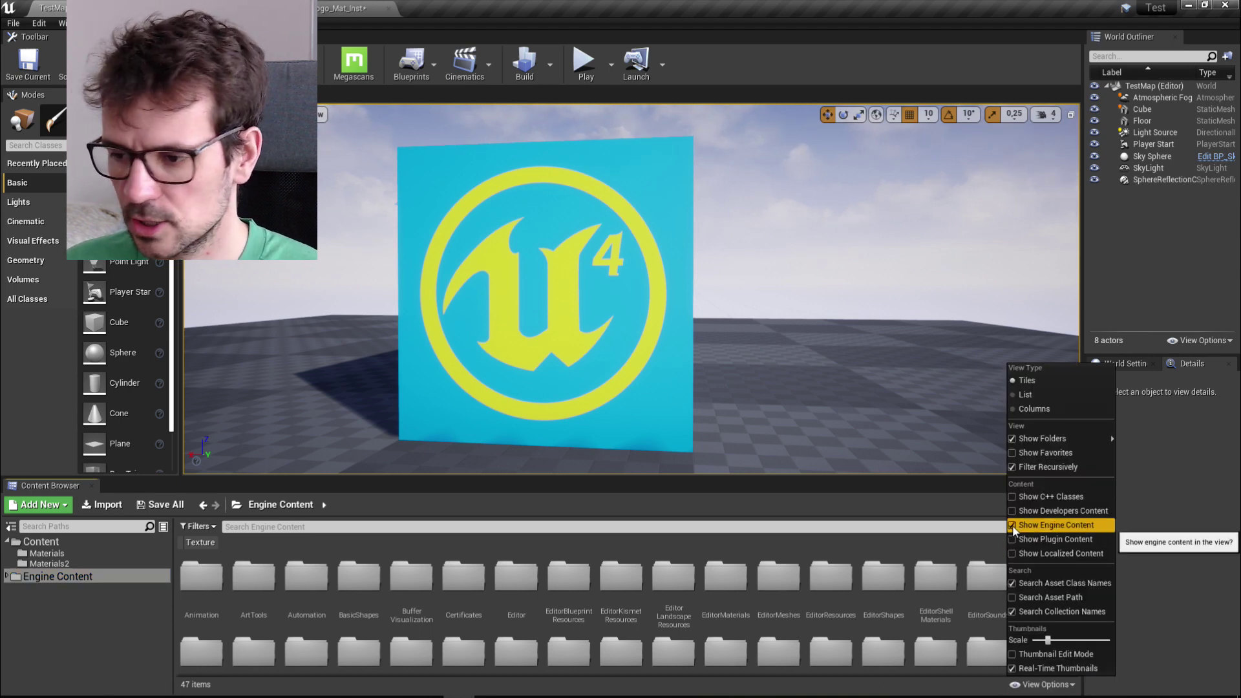
{"action": "left_click", "coordinate": [1045, 686]}
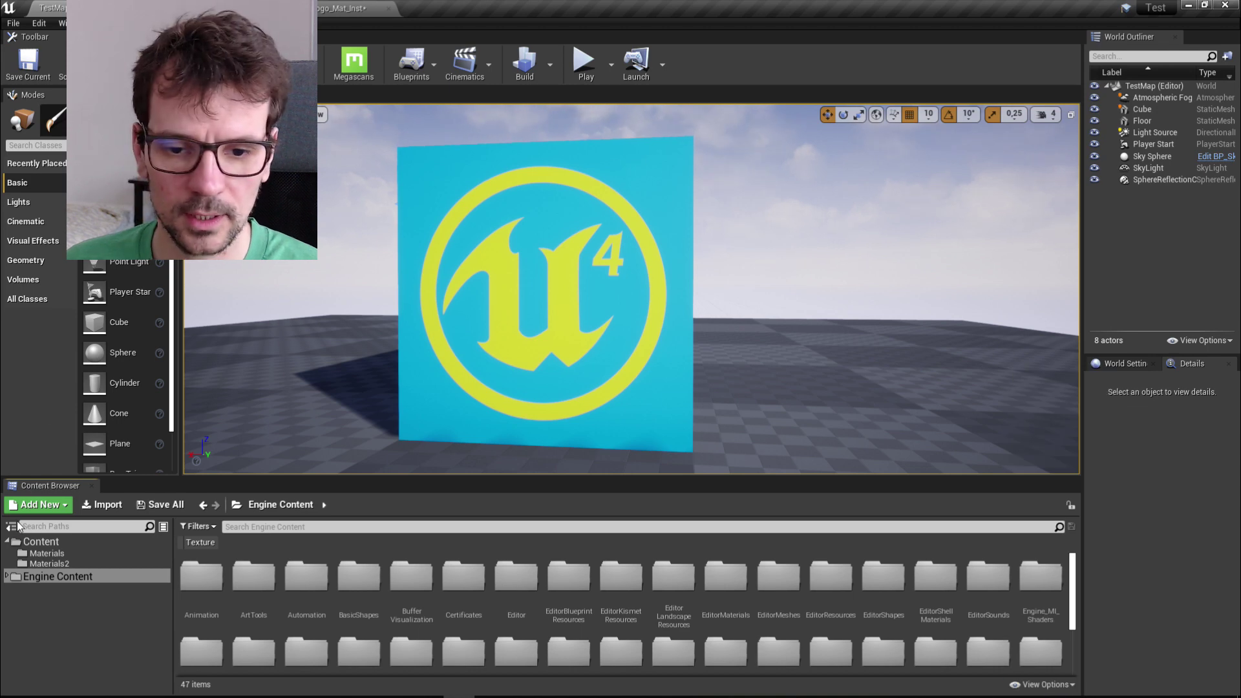
Hide the Content Browser's folder tree and show it again
{"action": "left_click", "coordinate": [12, 526]}
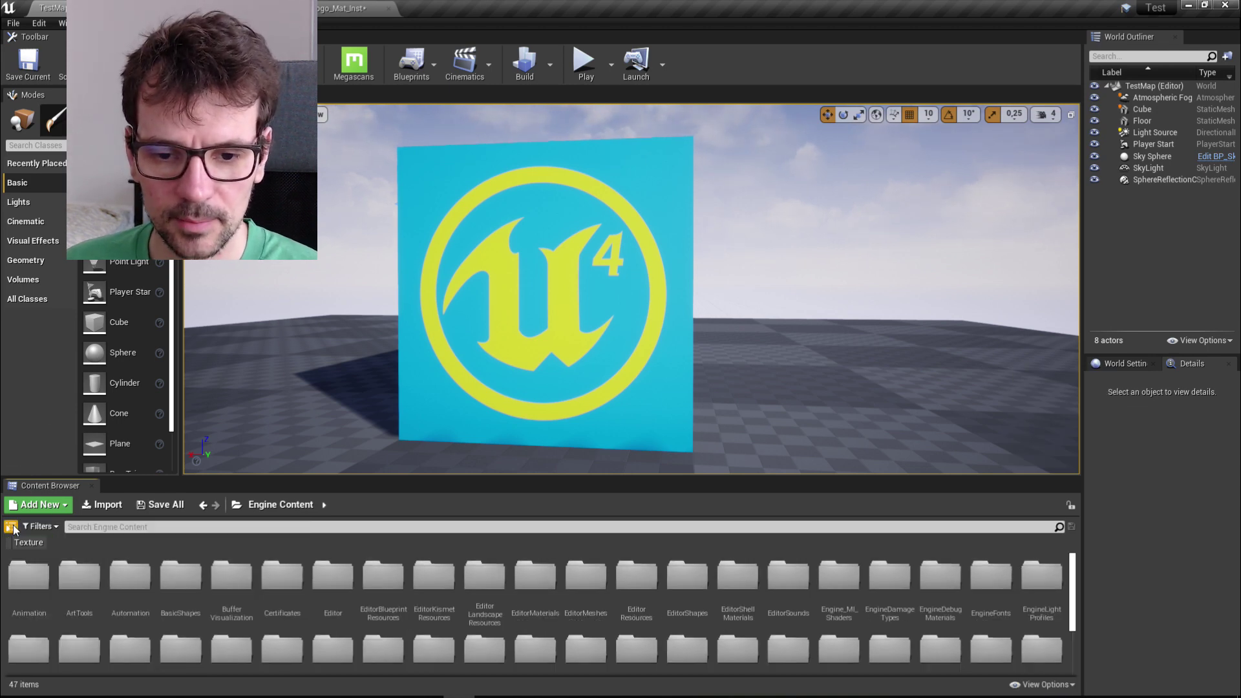
{"action": "left_click", "coordinate": [11, 527]}
{"action": "left_click", "coordinate": [11, 527]}
{"action": "left_click", "coordinate": [12, 527]}
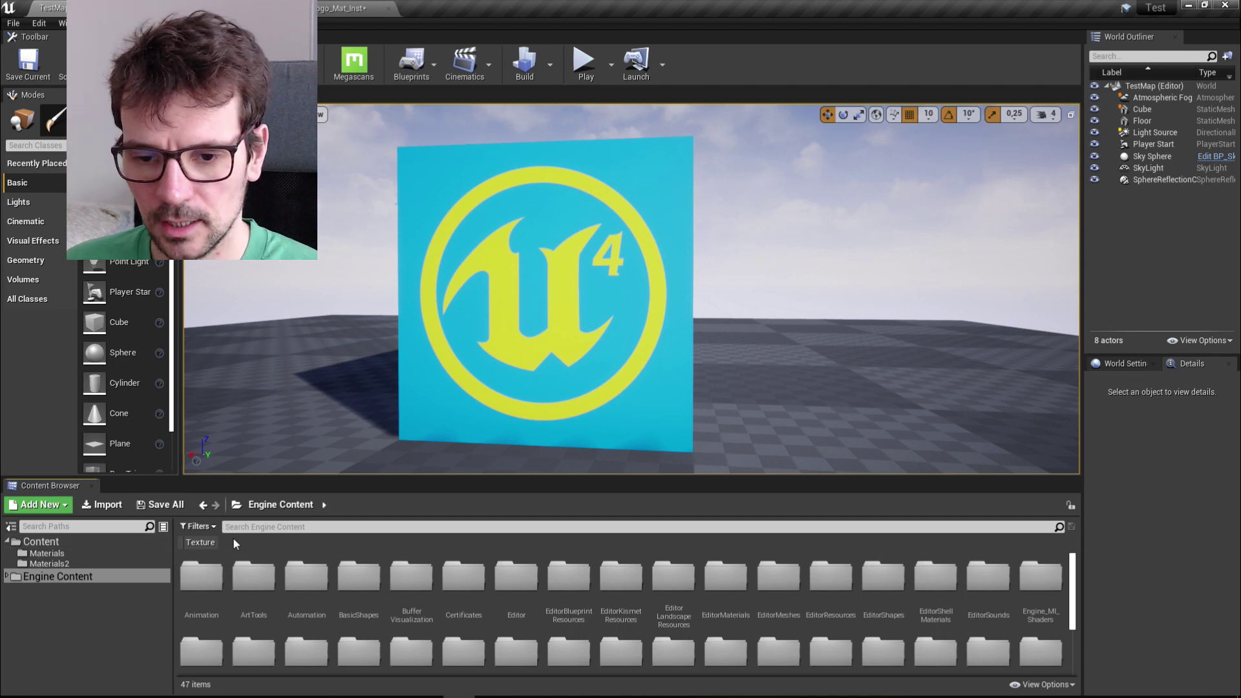
Filter the Engine Content assets to Texture only and enlarge the Content Browser for more rows of thumbnails
{"action": "left_click", "coordinate": [197, 526]}
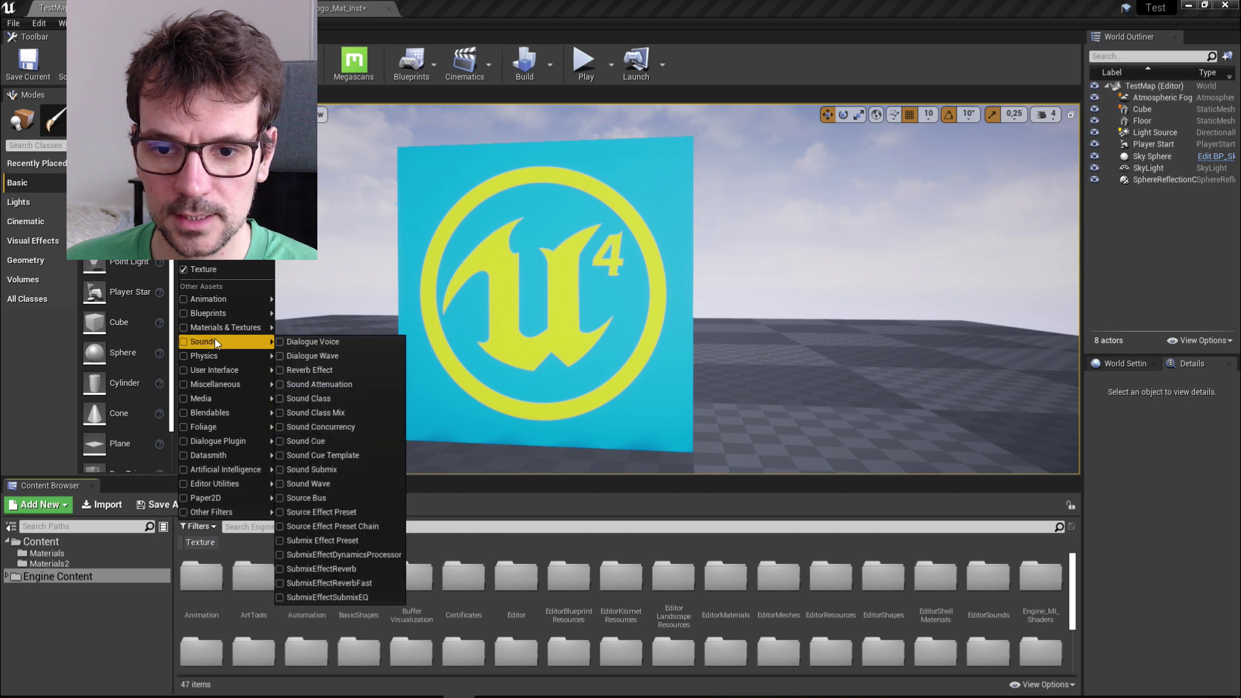
{"action": "mouse_move", "coordinate": [227, 328]}
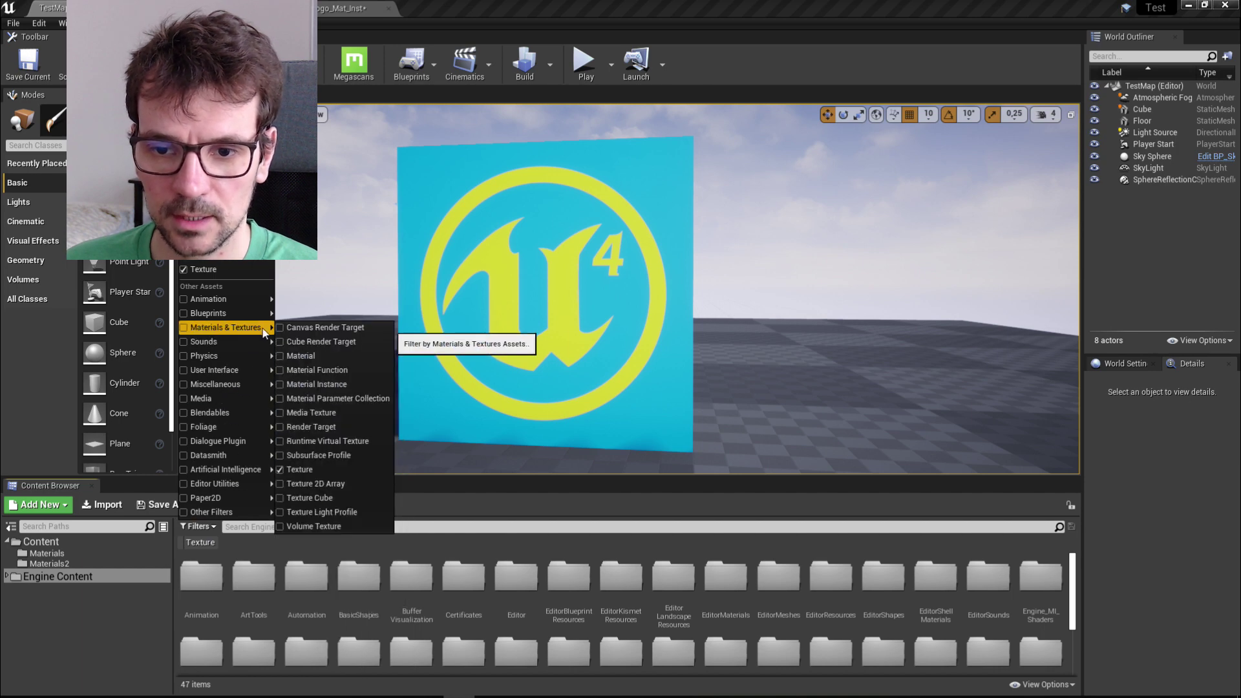
{"action": "left_click", "coordinate": [514, 494]}
{"action": "left_click", "coordinate": [181, 543]}
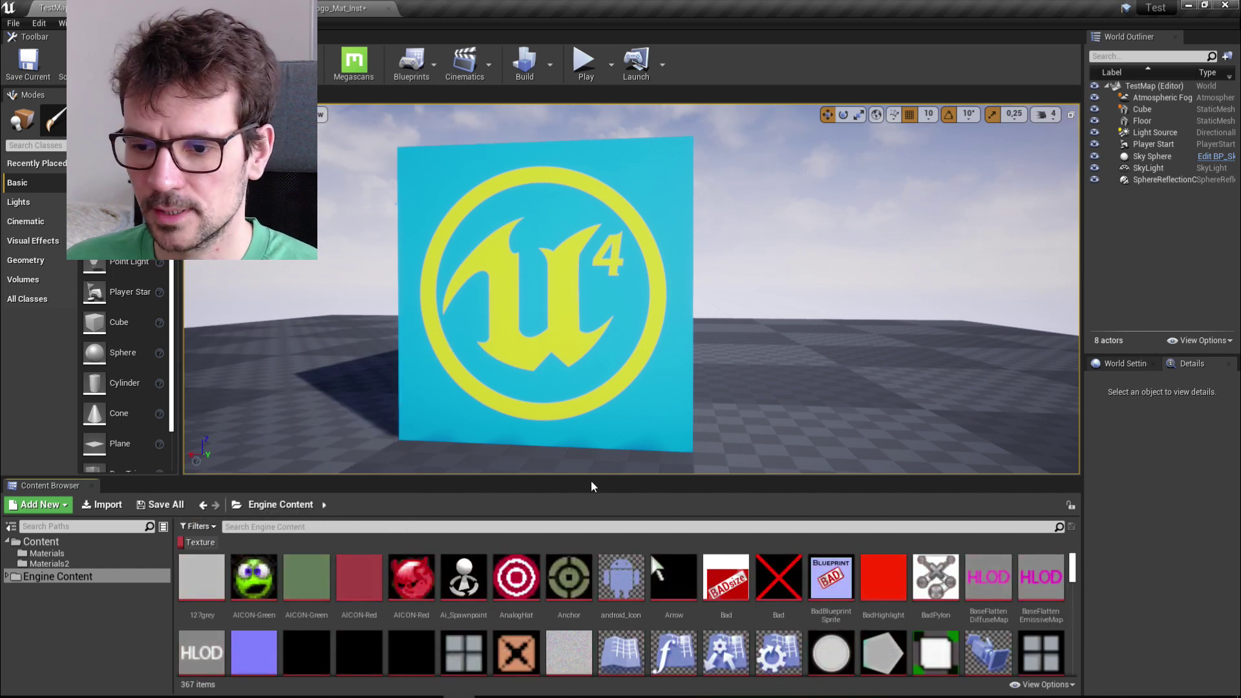
{"action": "left_click_drag", "start_coordinate": [591, 481], "coordinate": [613, 269]}
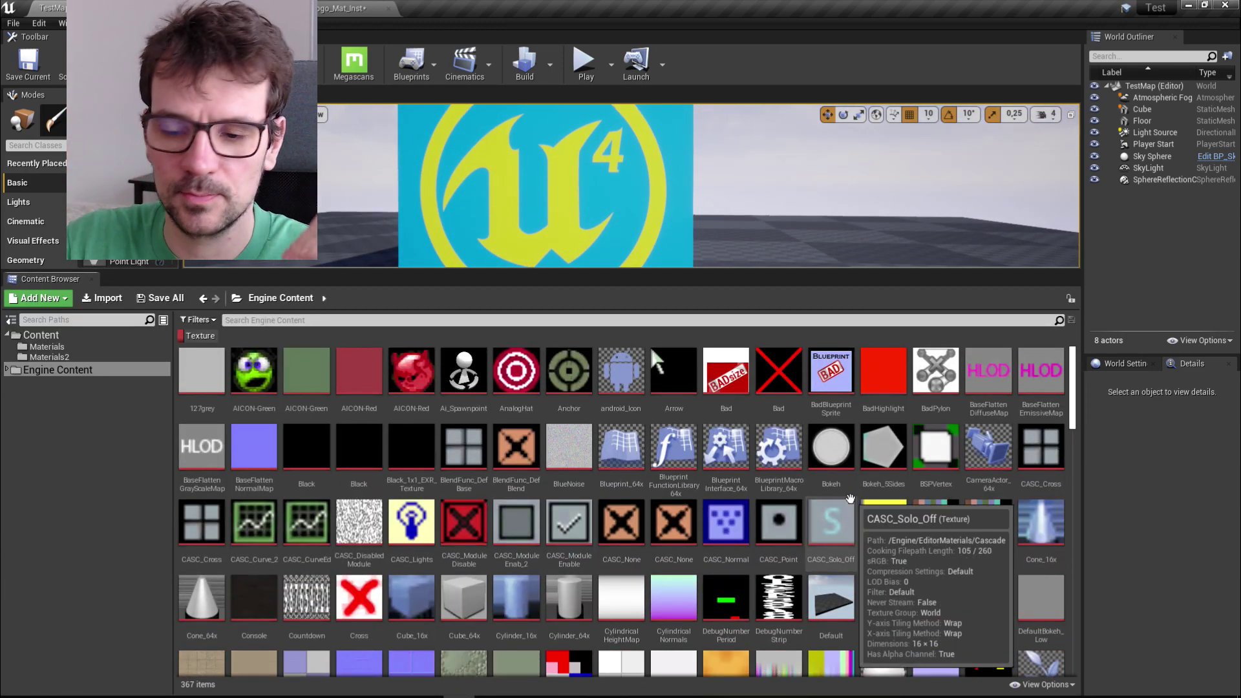
Copy the Greyscale texture from Engine Content into the Materials2 folder
{"action": "scroll", "coordinate": [850, 499], "scroll_direction": "down", "scroll_amount": 3}
{"action": "scroll", "coordinate": [851, 499], "scroll_direction": "down", "scroll_amount": 3}
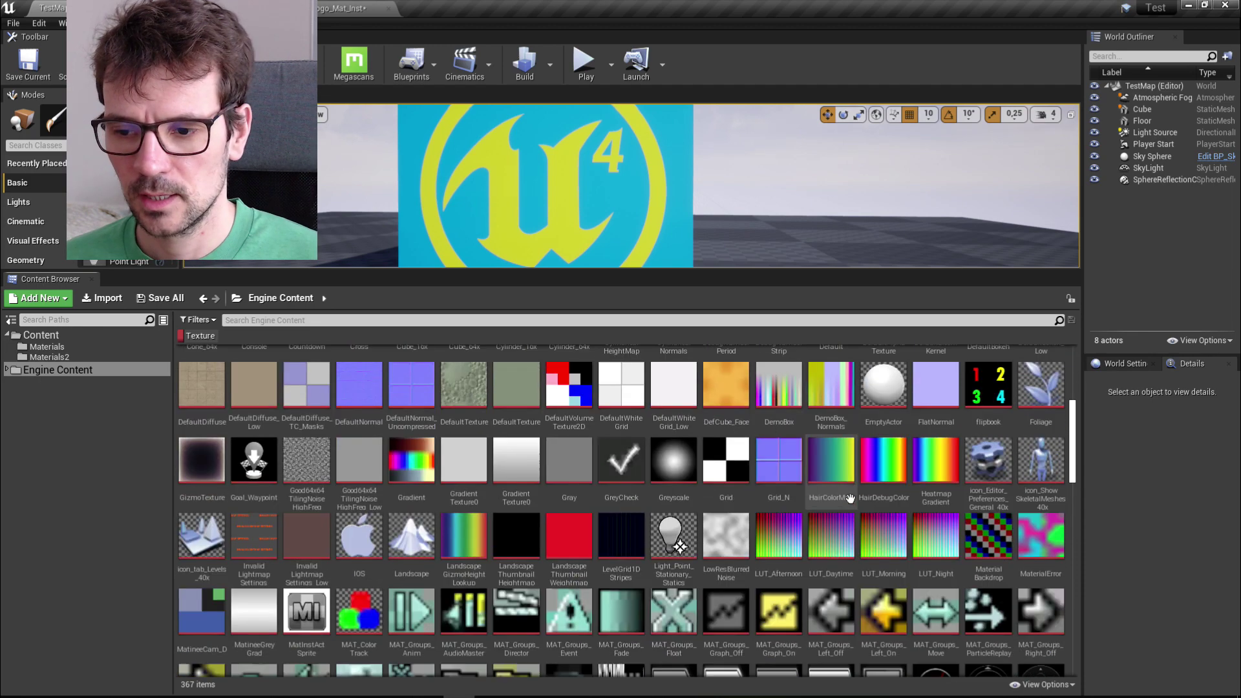
{"action": "left_click", "coordinate": [664, 487]}
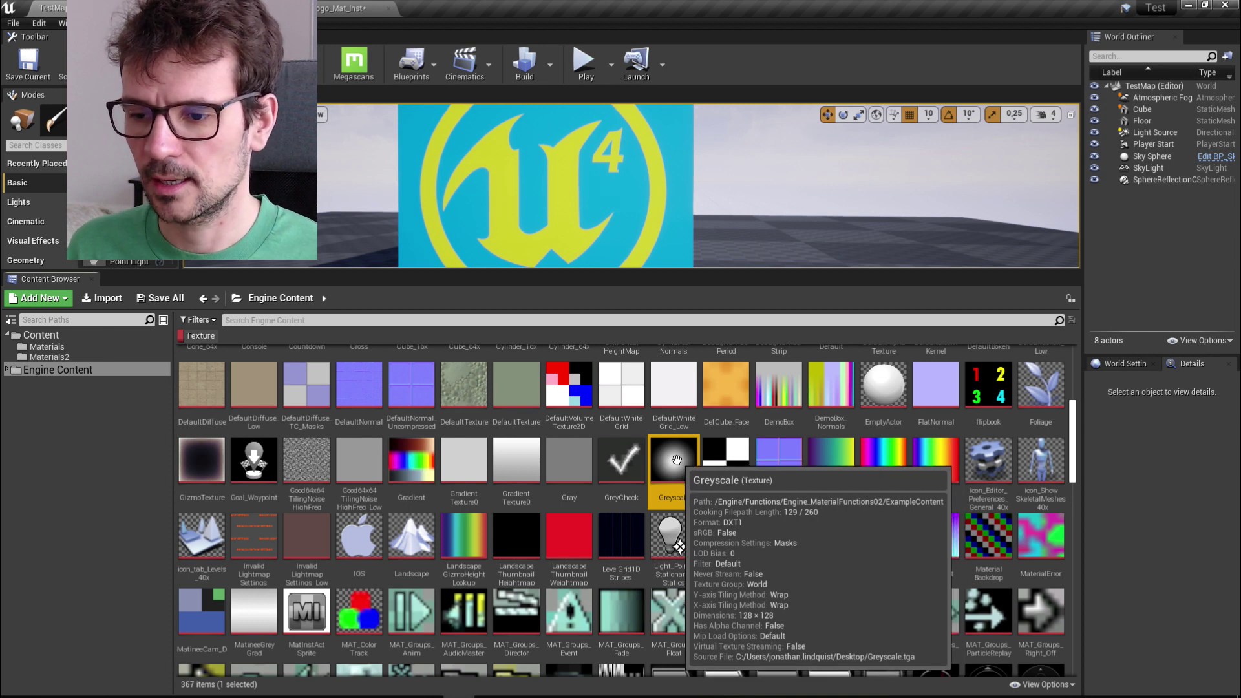
{"action": "left_click_drag", "start_coordinate": [677, 460], "coordinate": [65, 357]}
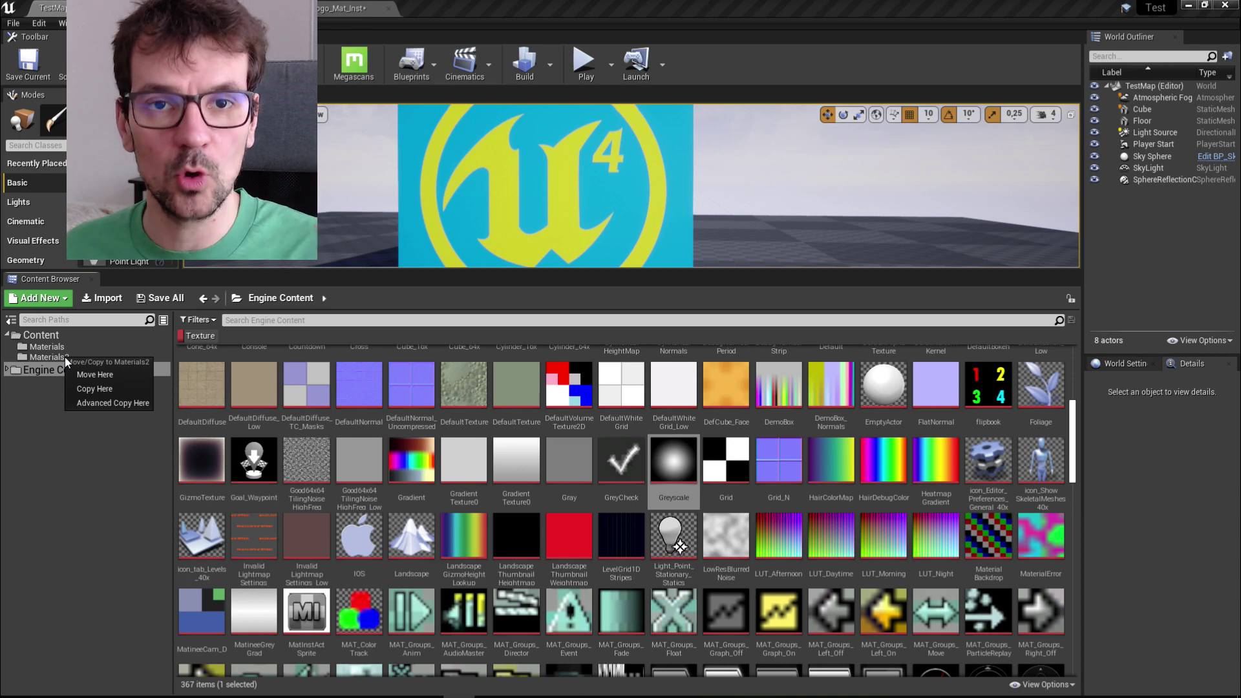
{"action": "left_click", "coordinate": [93, 389]}
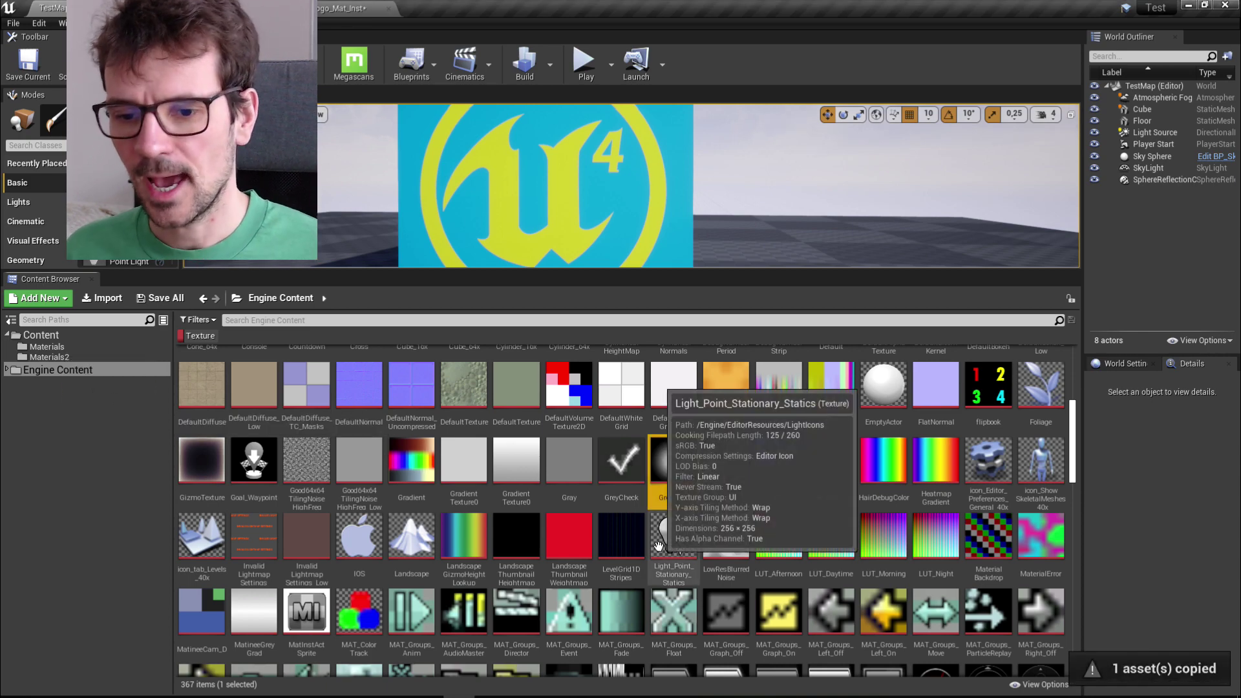
Copy the T_Default_MacroVariation texture from Engine Content into Materials2 and open that folder
{"action": "scroll", "coordinate": [658, 546], "scroll_direction": "down", "scroll_amount": 10}
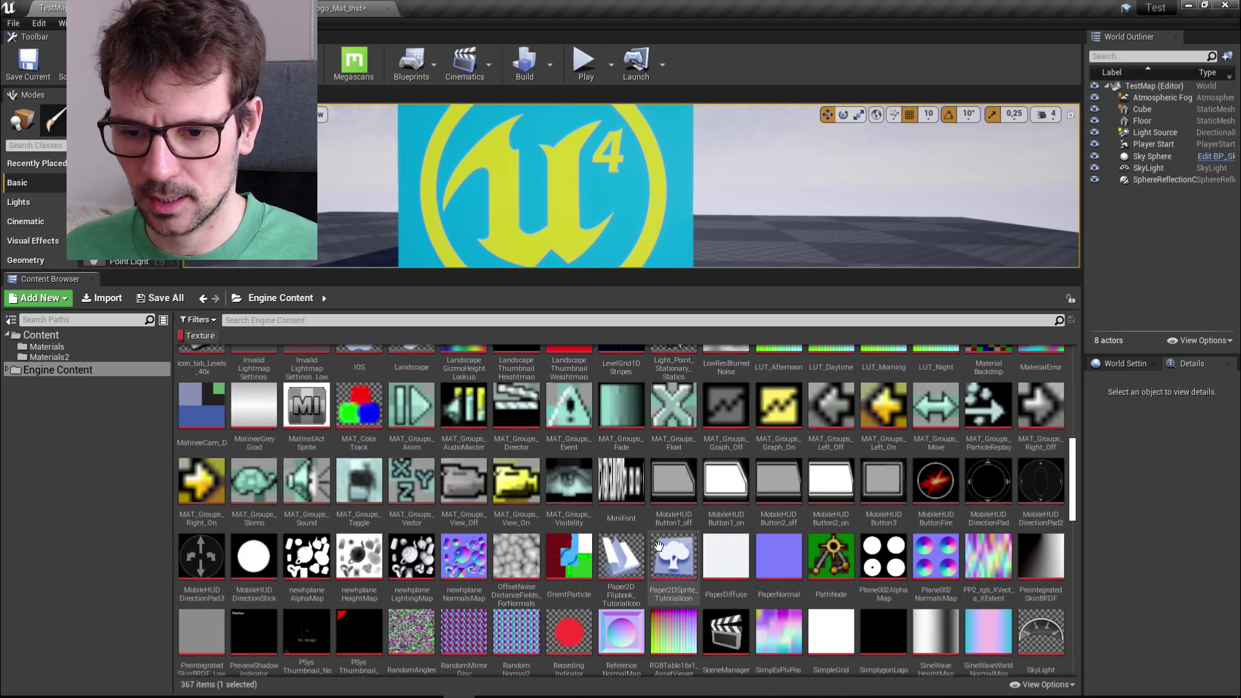
{"action": "scroll", "coordinate": [659, 546], "scroll_direction": "down", "scroll_amount": 10}
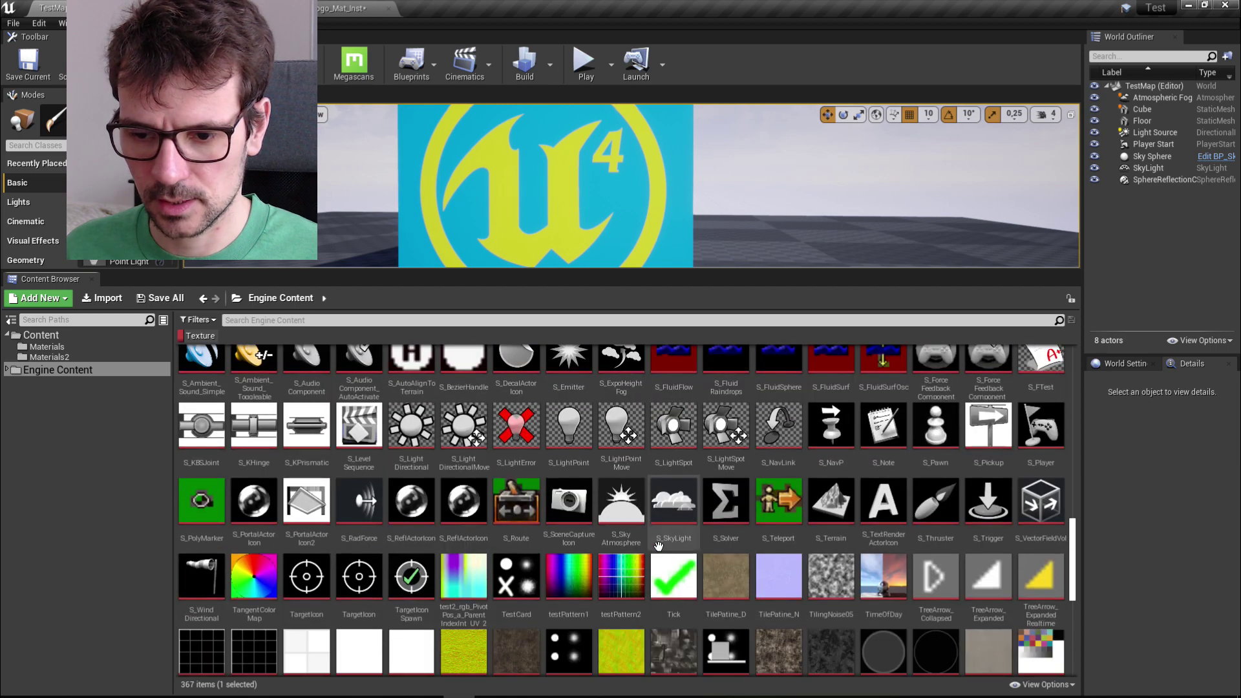
{"action": "scroll", "coordinate": [658, 547], "scroll_direction": "down", "scroll_amount": 1}
{"action": "left_click", "coordinate": [403, 534]}
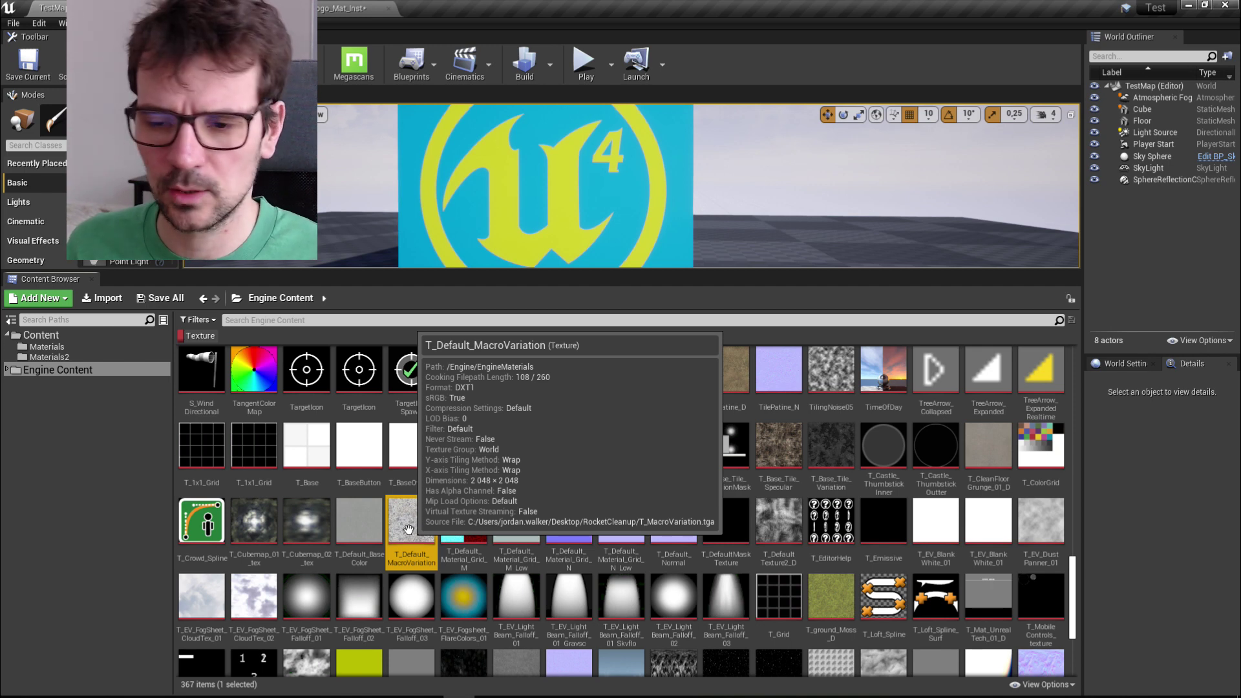
{"action": "left_click_drag", "start_coordinate": [409, 529], "coordinate": [68, 357]}
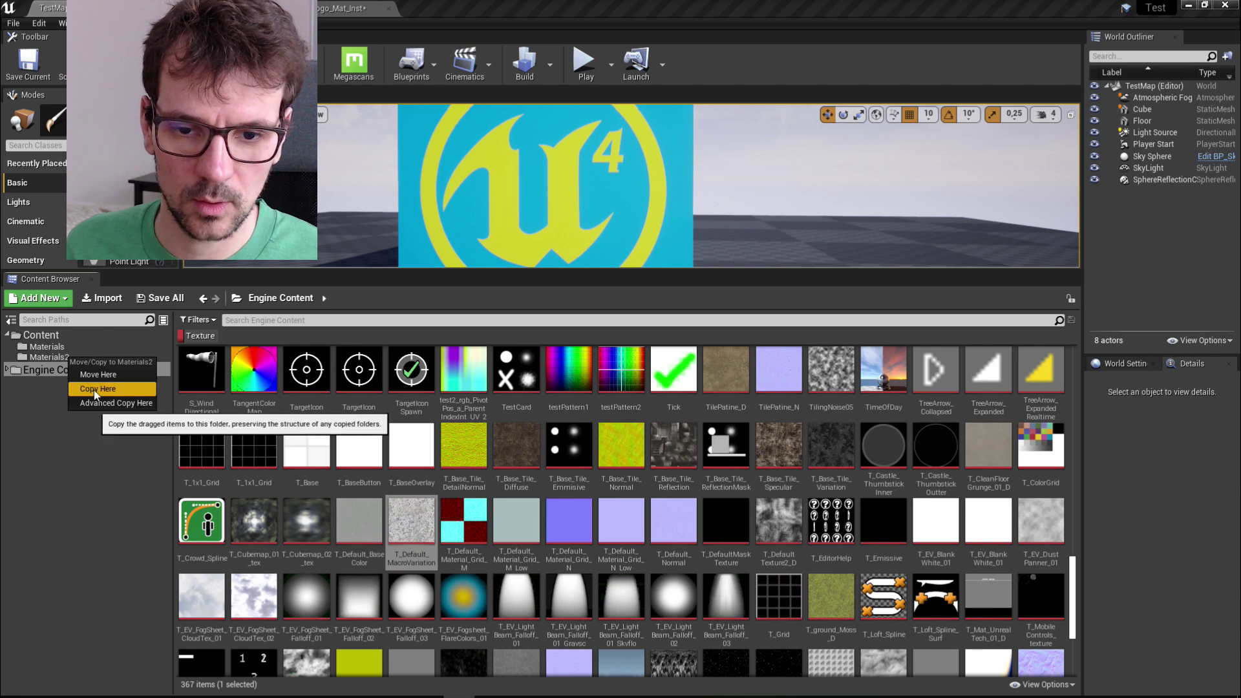
{"action": "left_click", "coordinate": [94, 389]}
{"action": "left_click", "coordinate": [52, 356]}
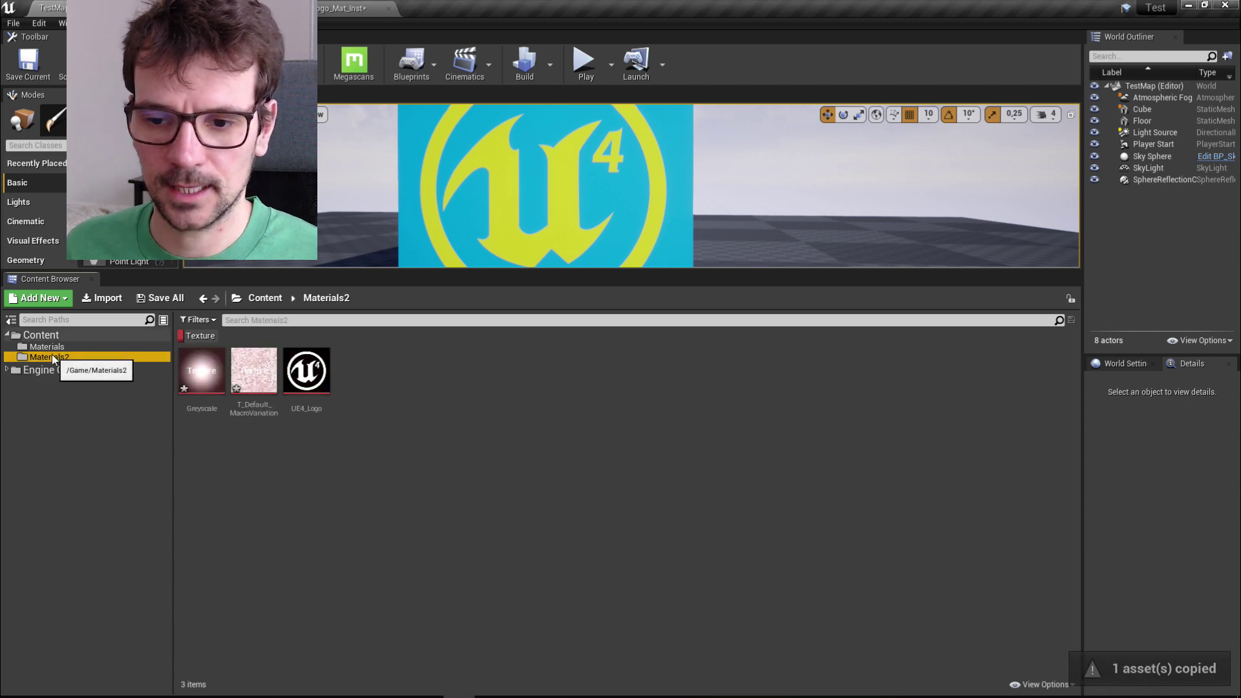
Convert the Texture Sample feeding the Lerp Alpha in the material graph to a parameter named Texture
{"action": "left_click", "coordinate": [326, 507]}
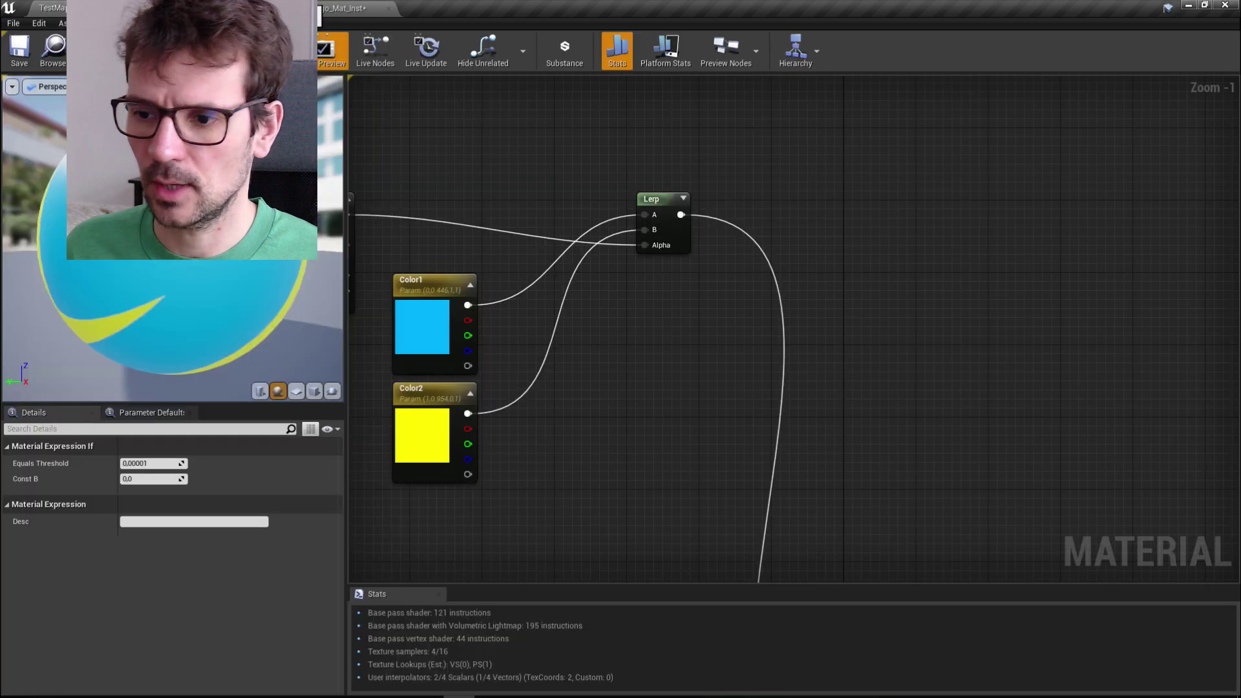
{"action": "scroll", "coordinate": [727, 262], "scroll_direction": "down", "scroll_amount": 7}
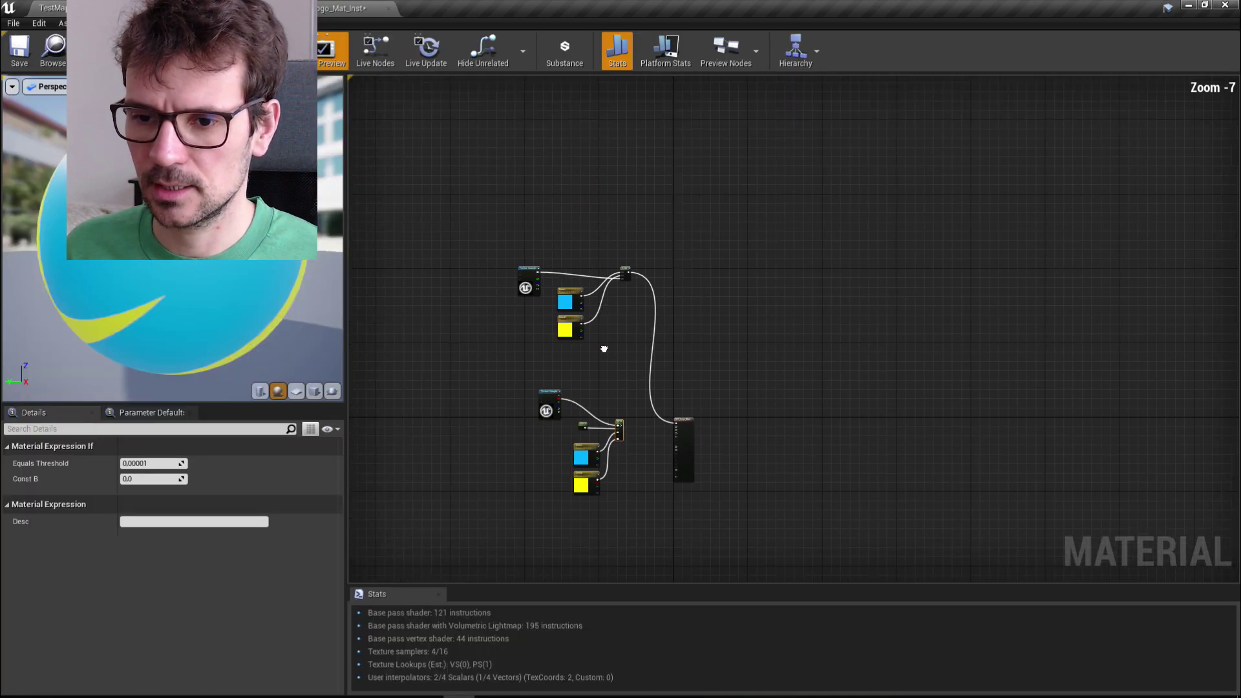
{"action": "scroll", "coordinate": [625, 296], "scroll_direction": "up", "scroll_amount": 6}
{"action": "left_click", "coordinate": [584, 240]}
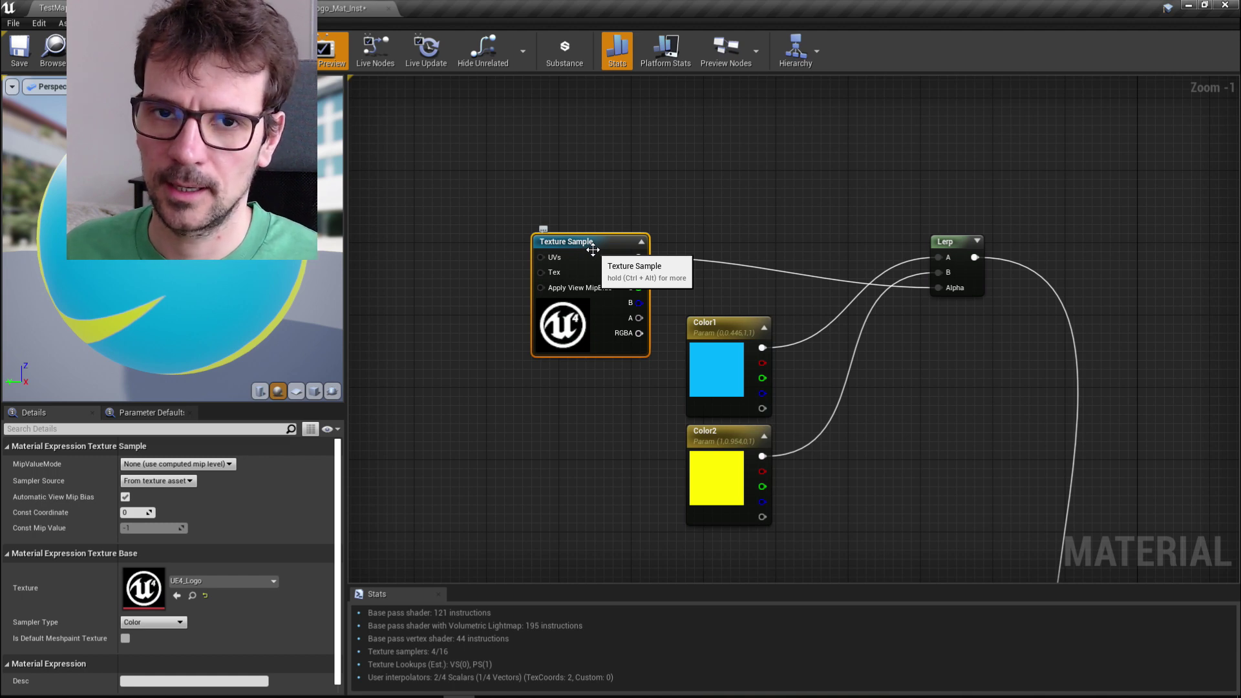
{"action": "right_click", "coordinate": [593, 250]}
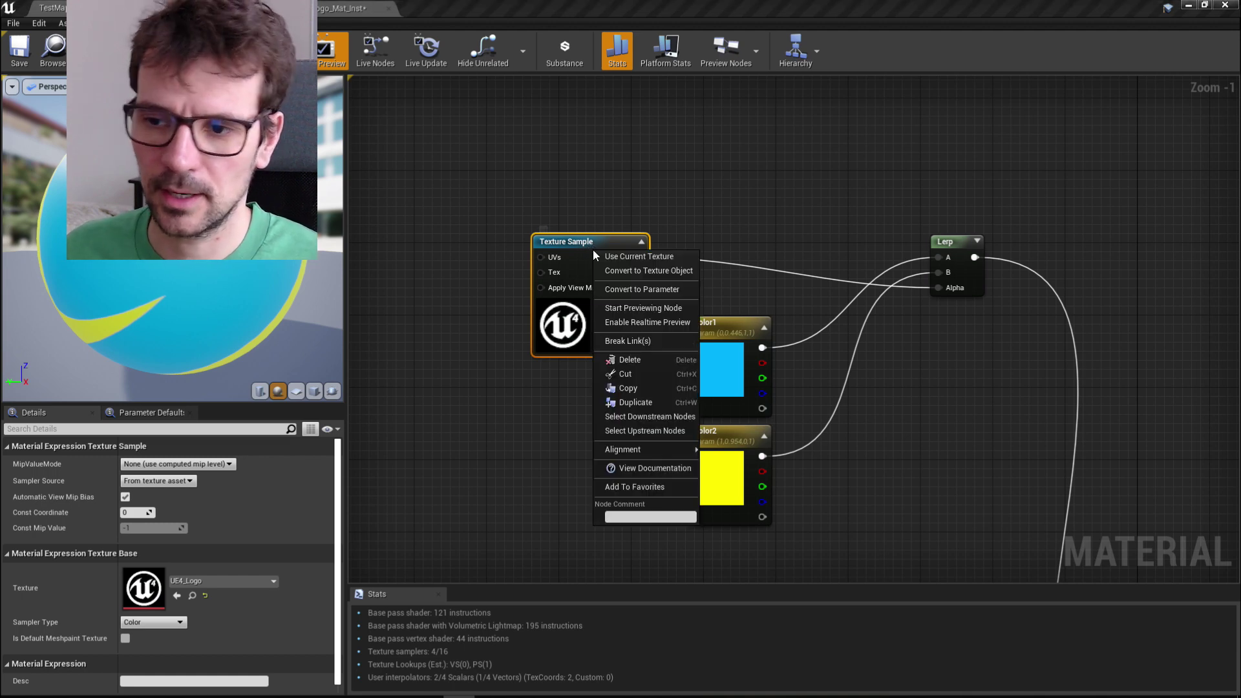
{"action": "left_click", "coordinate": [614, 288]}
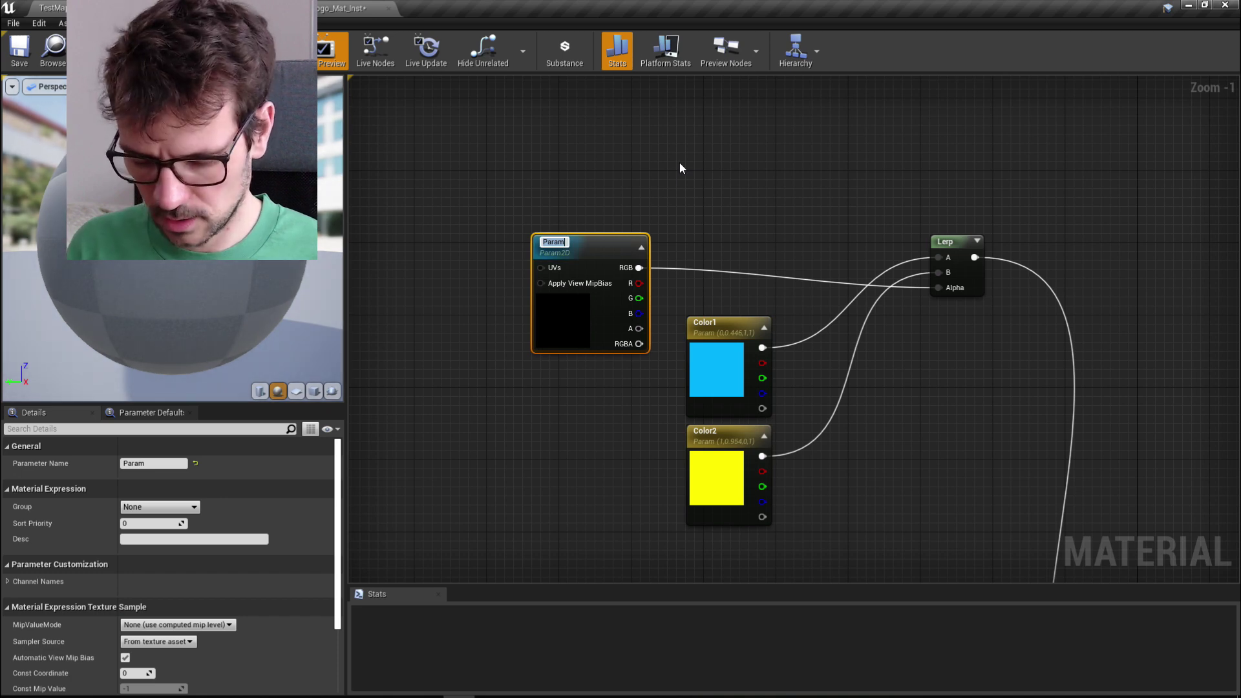
{"action": "type", "text": "Texter"}
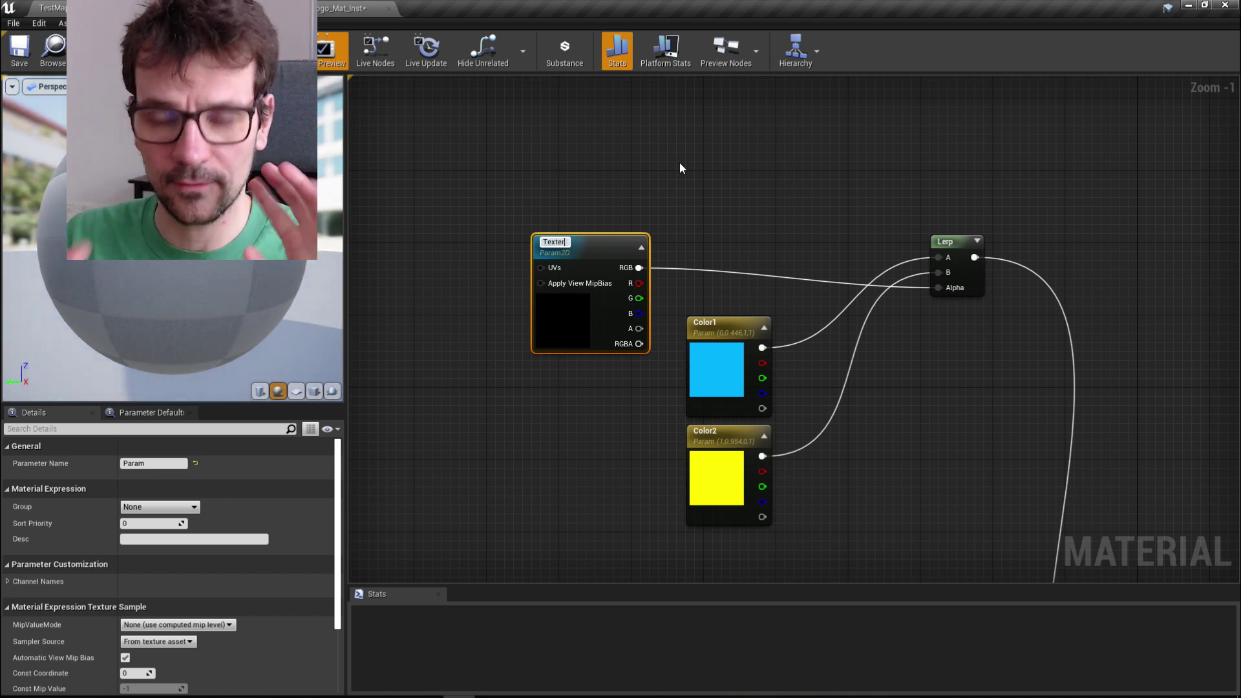
{"action": "key", "text": "BackSpace"}
{"action": "key", "text": "BackSpace"}
{"action": "type", "text": "ure"}
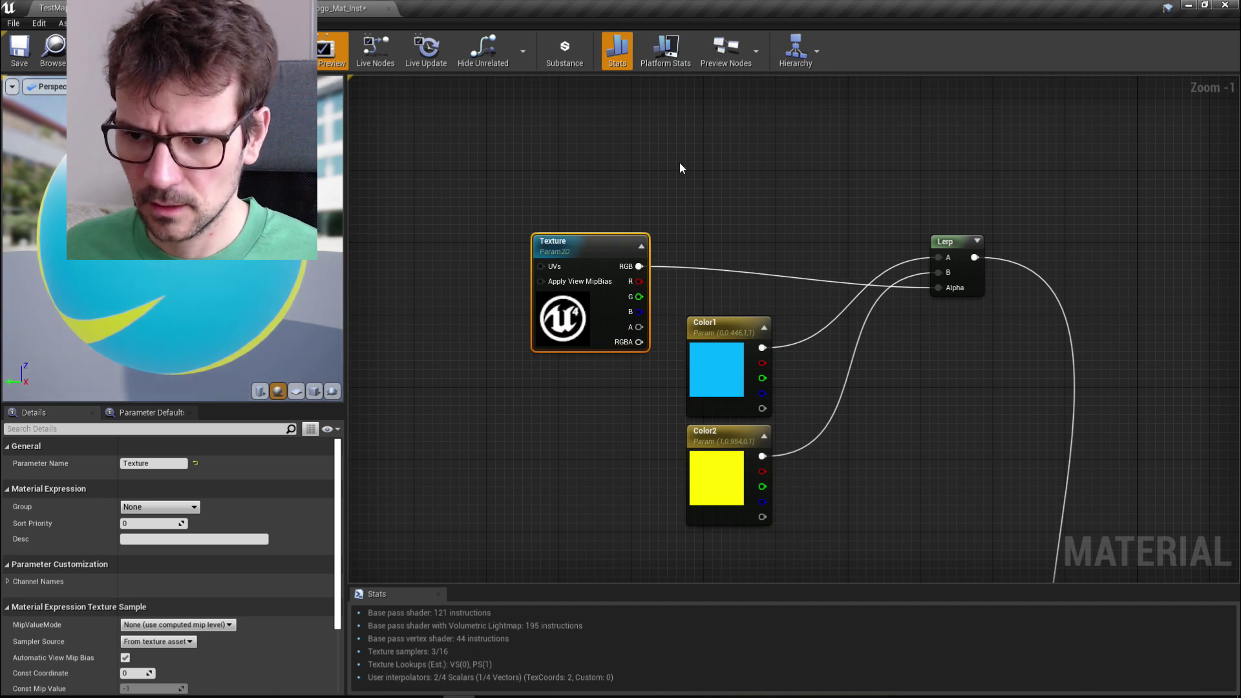
{"action": "left_click", "coordinate": [680, 168]}
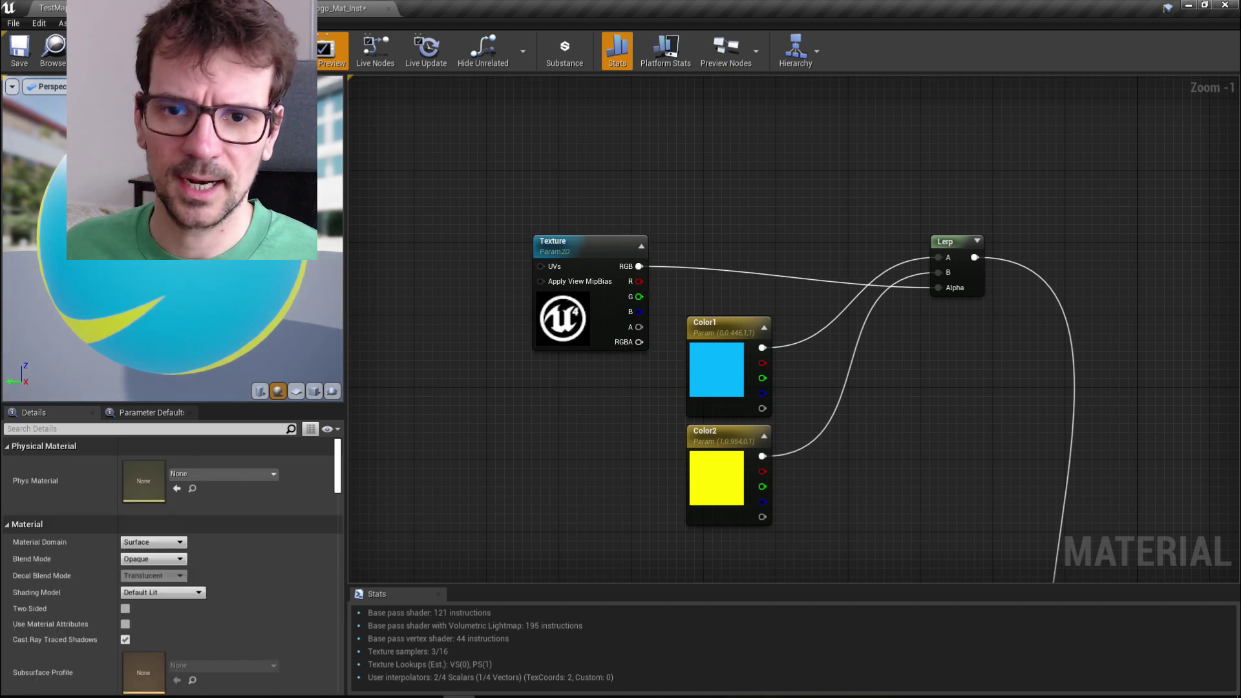
Save the UE4_Logo_Mat material and its material instance
{"action": "key", "text": "ctrl+s"}
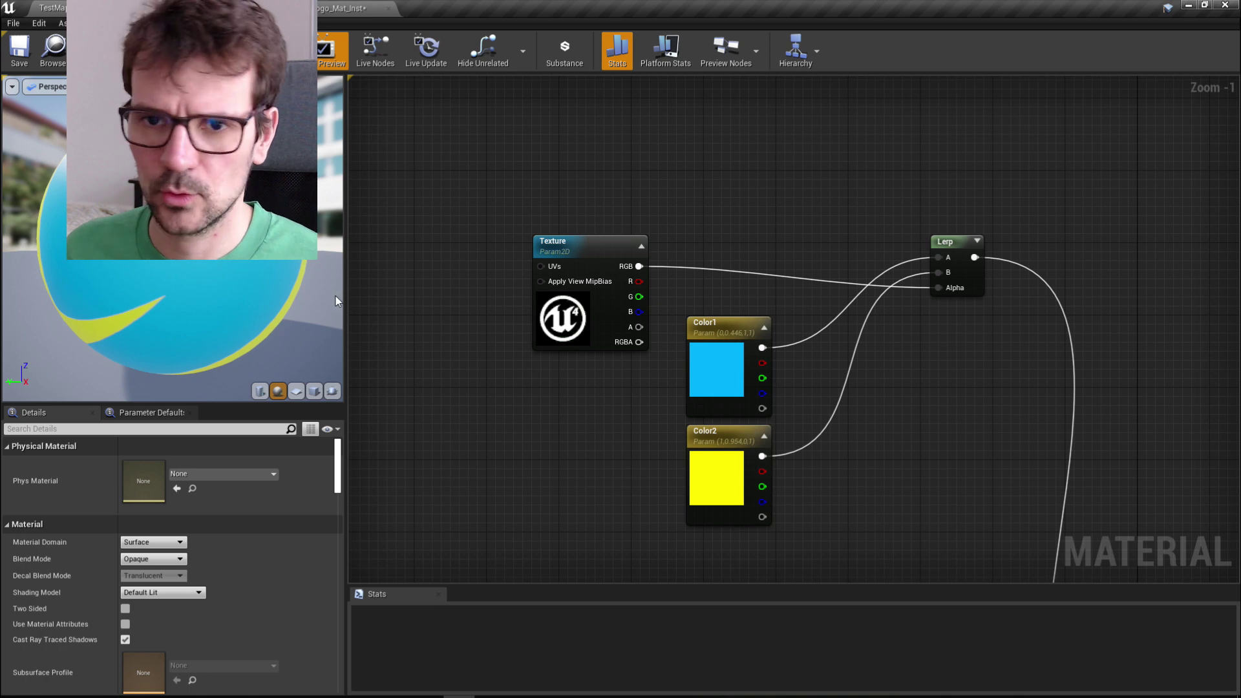
{"action": "left_click", "coordinate": [19, 50]}
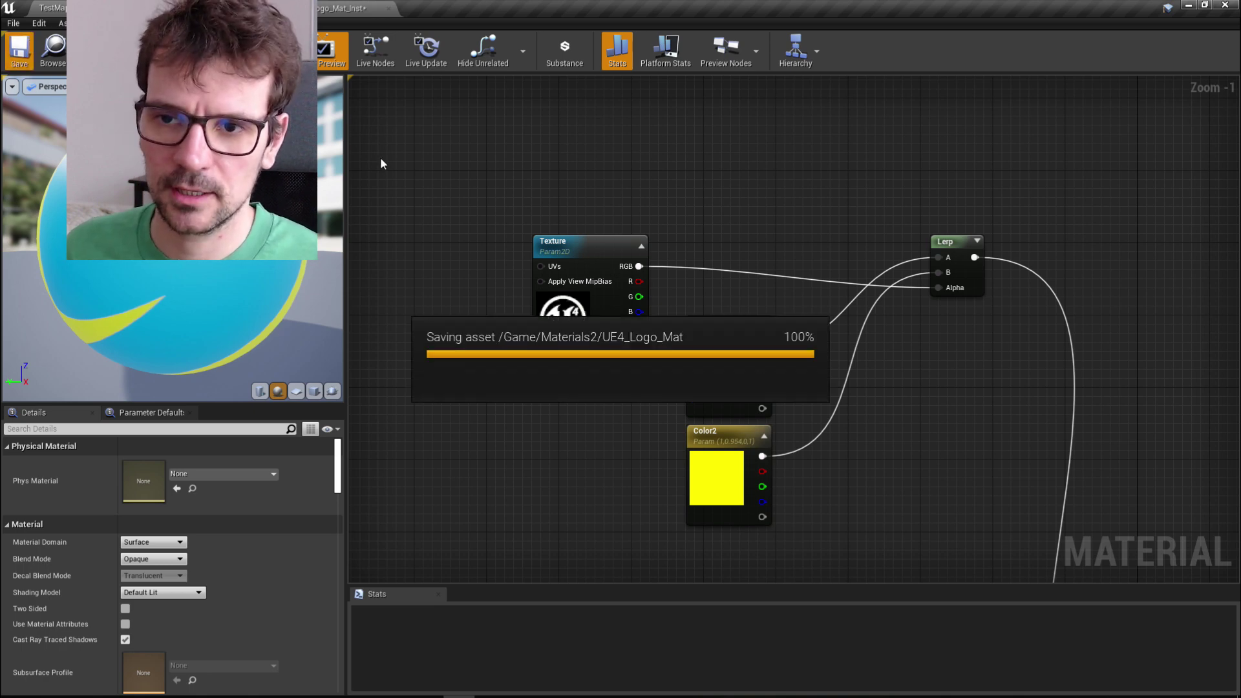
{"action": "left_click", "coordinate": [354, 9]}
{"action": "left_click", "coordinate": [19, 50]}
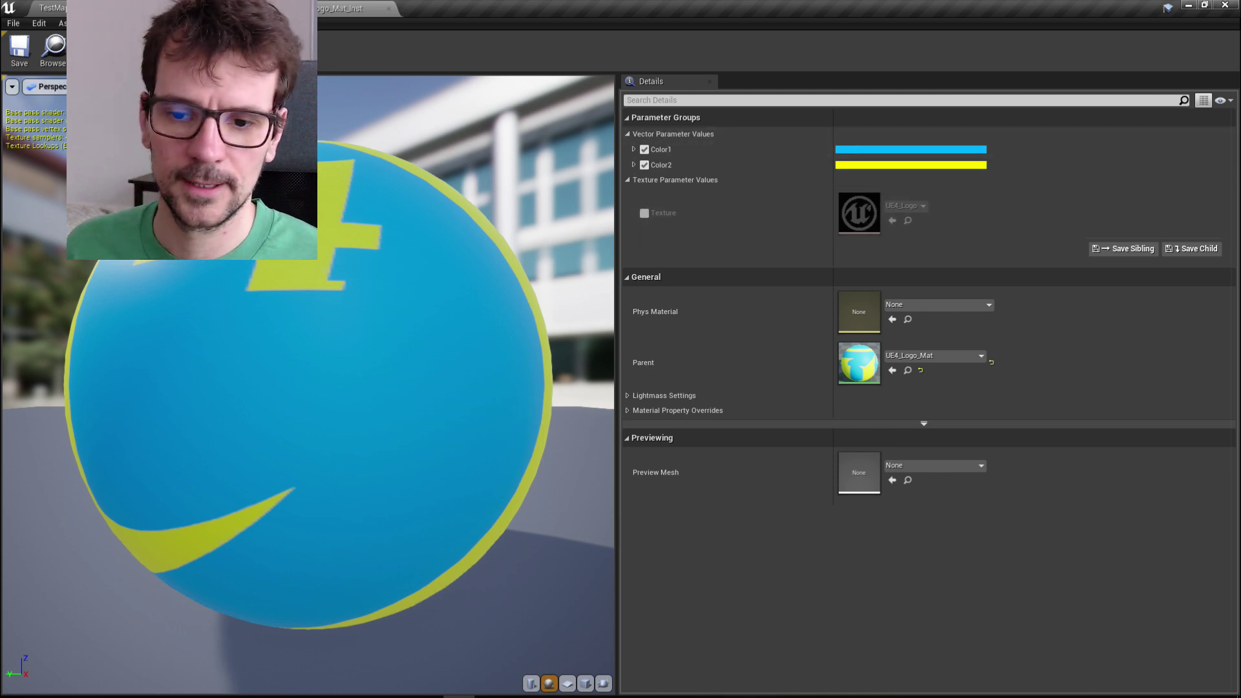
Override the material instance's Texture parameter with the Greyscale texture from Materials2 and preview it on a cube
{"action": "left_click", "coordinate": [57, 9]}
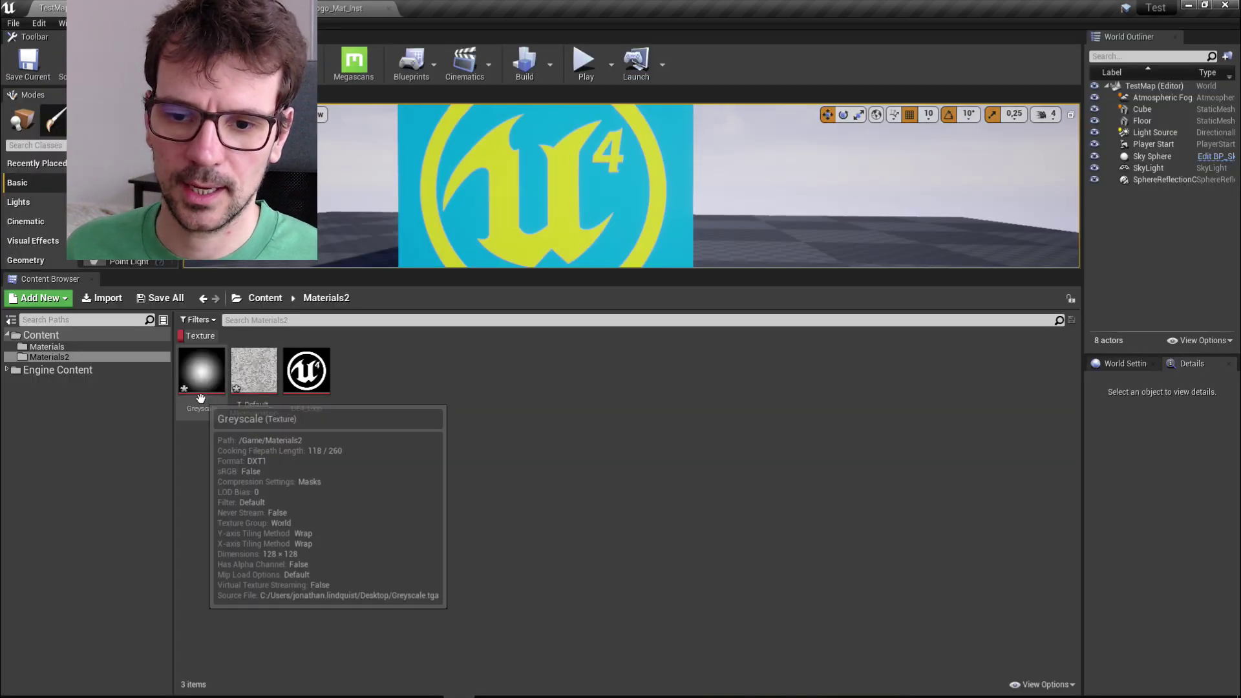
{"action": "left_click", "coordinate": [201, 369]}
{"action": "left_click", "coordinate": [356, 9]}
{"action": "left_click", "coordinate": [645, 213]}
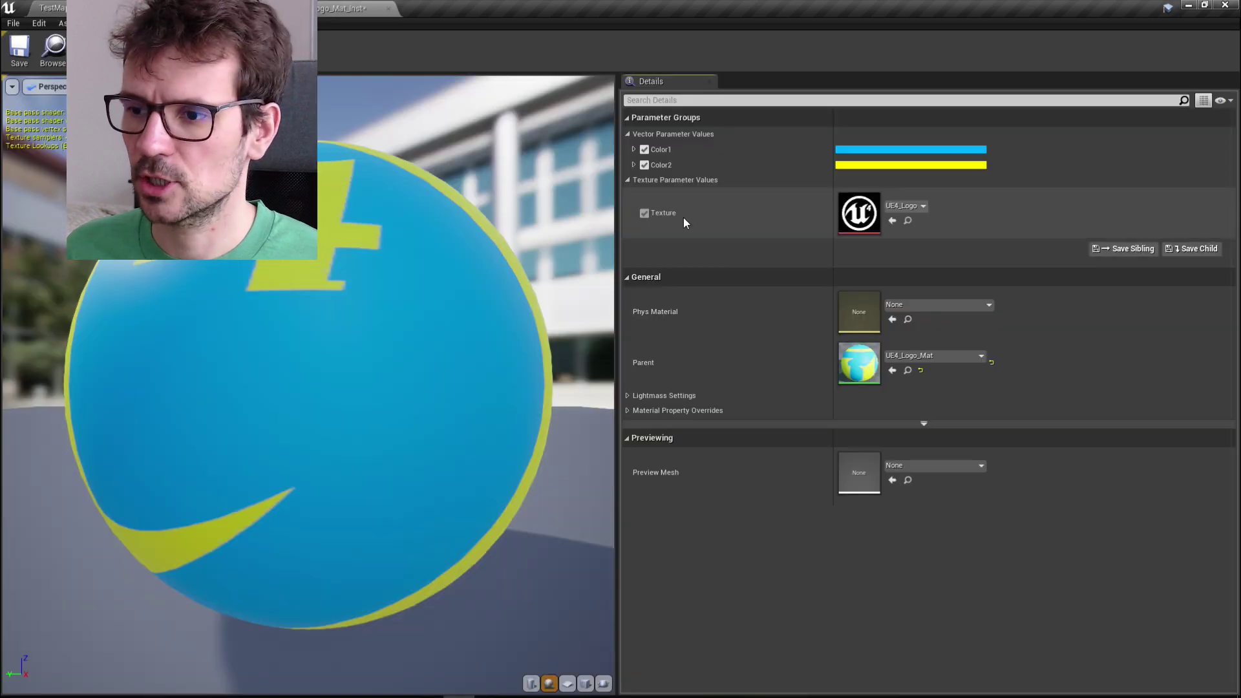
{"action": "left_click", "coordinate": [893, 221]}
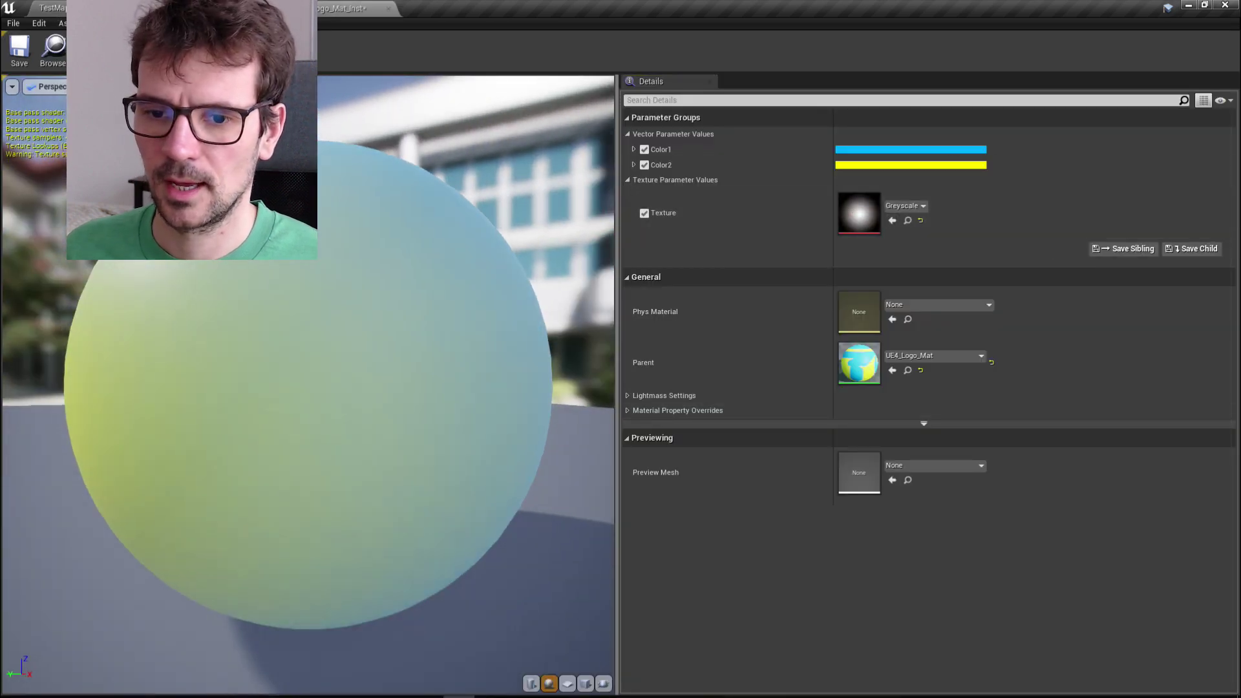
{"action": "left_click", "coordinate": [585, 684]}
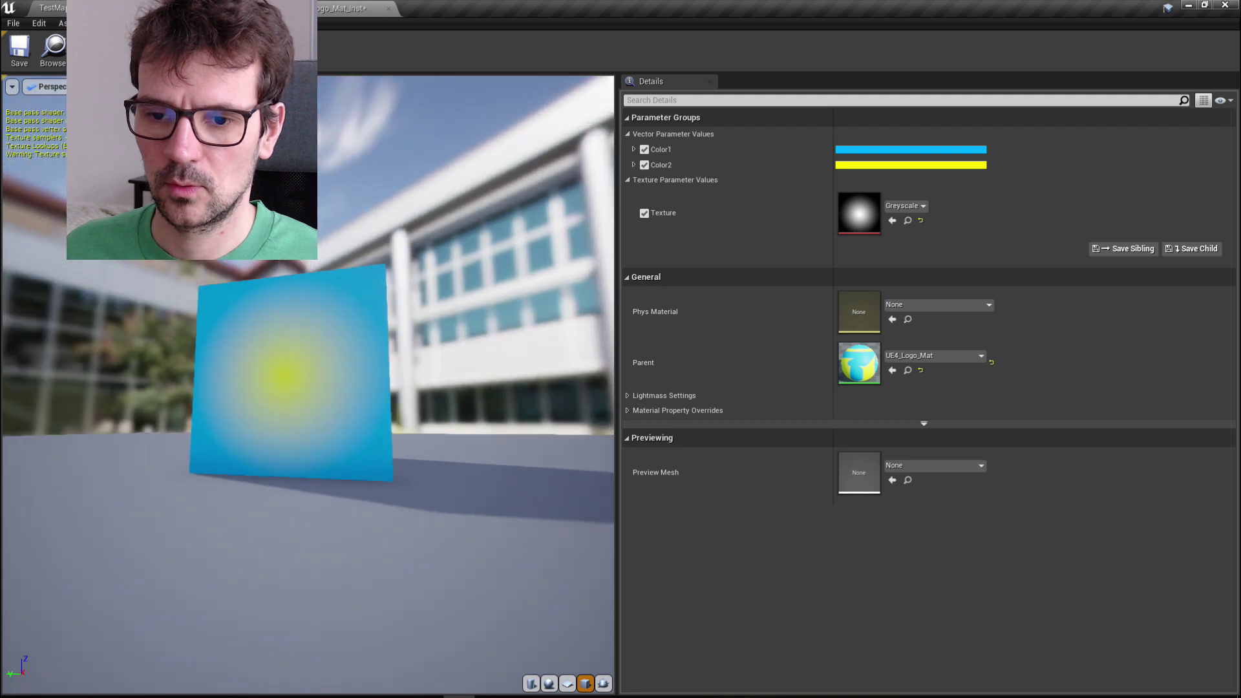
{"action": "scroll", "coordinate": [439, 368], "scroll_direction": "up", "scroll_amount": 5}
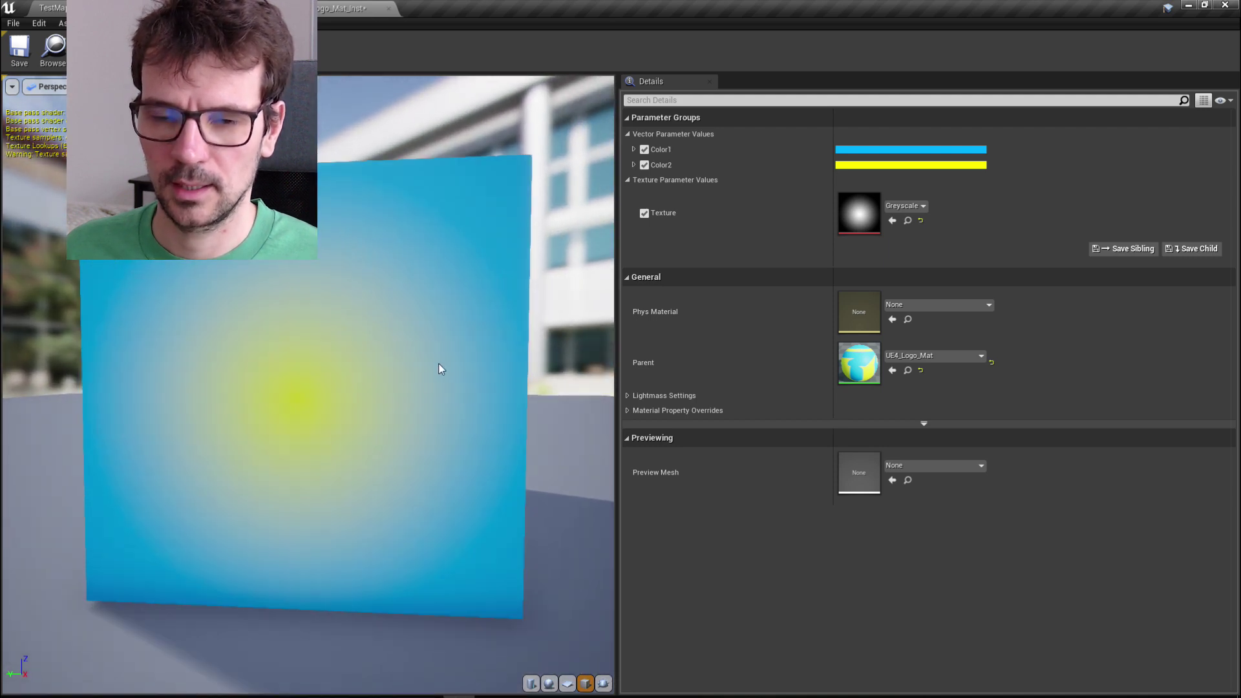
Change the instance's Color1 parameter to a violet-blue shade
{"action": "left_click", "coordinate": [896, 150]}
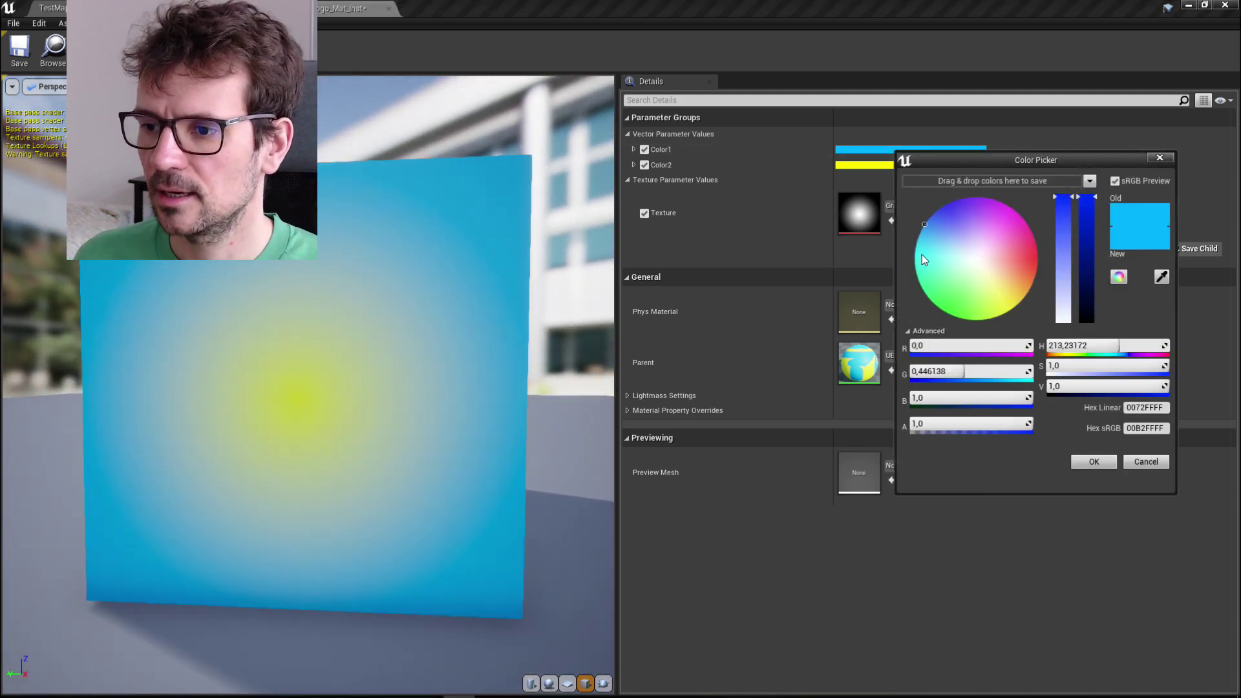
{"action": "left_click", "coordinate": [964, 199]}
{"action": "left_click", "coordinate": [1094, 462]}
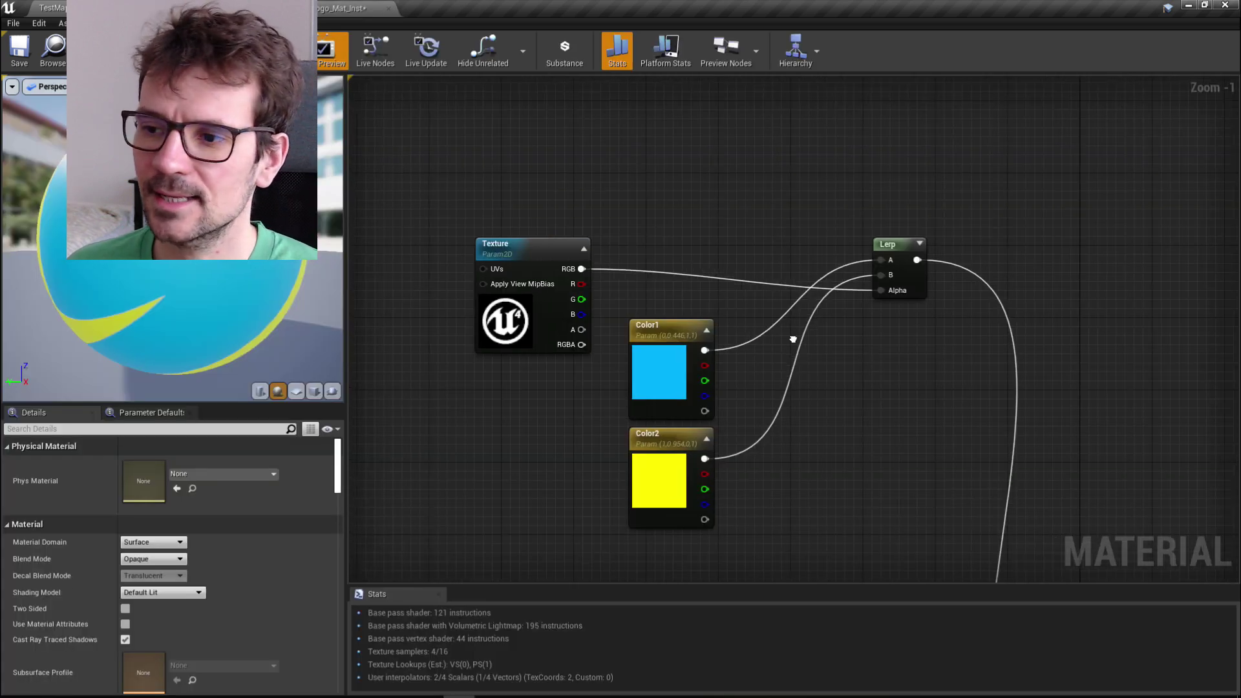
Delete the unused If node network, with its texture, constant and color nodes, below the Lerp setup in the material graph
{"action": "right_click_drag", "start_coordinate": [794, 339], "coordinate": [682, 340]}
{"action": "left_click", "coordinate": [795, 271]}
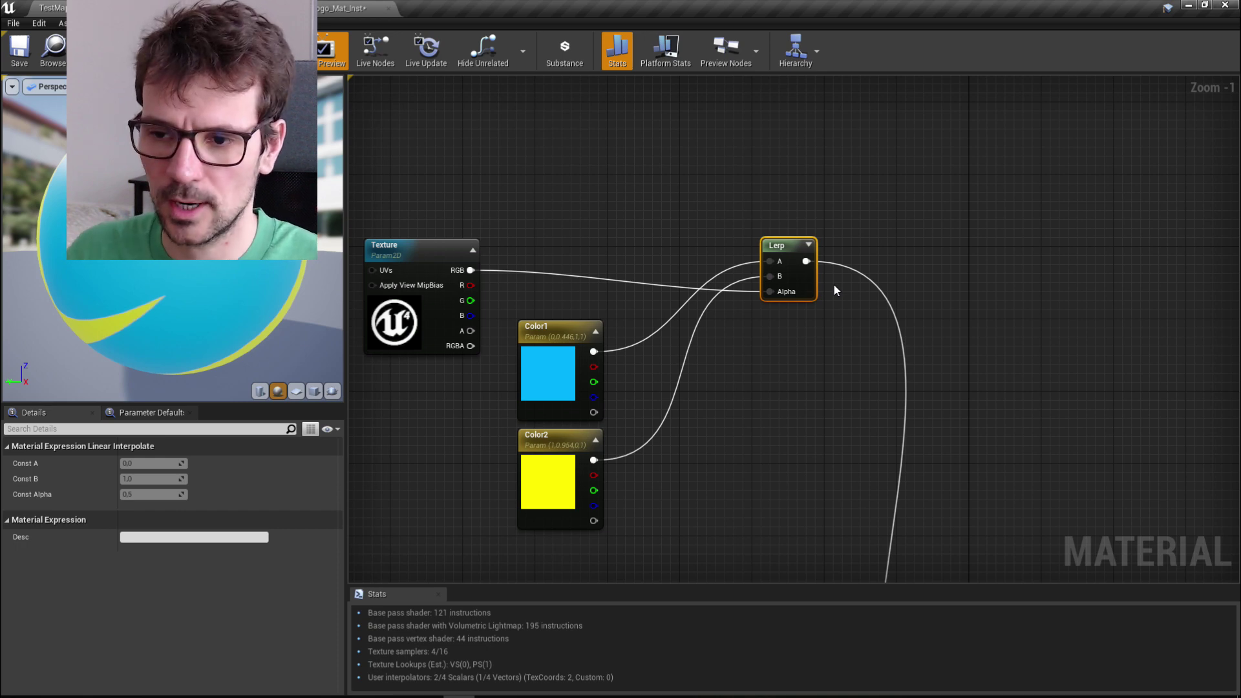
{"action": "scroll", "coordinate": [833, 283], "scroll_direction": "down", "scroll_amount": 6}
{"action": "right_click_drag", "start_coordinate": [748, 300], "coordinate": [701, 325]}
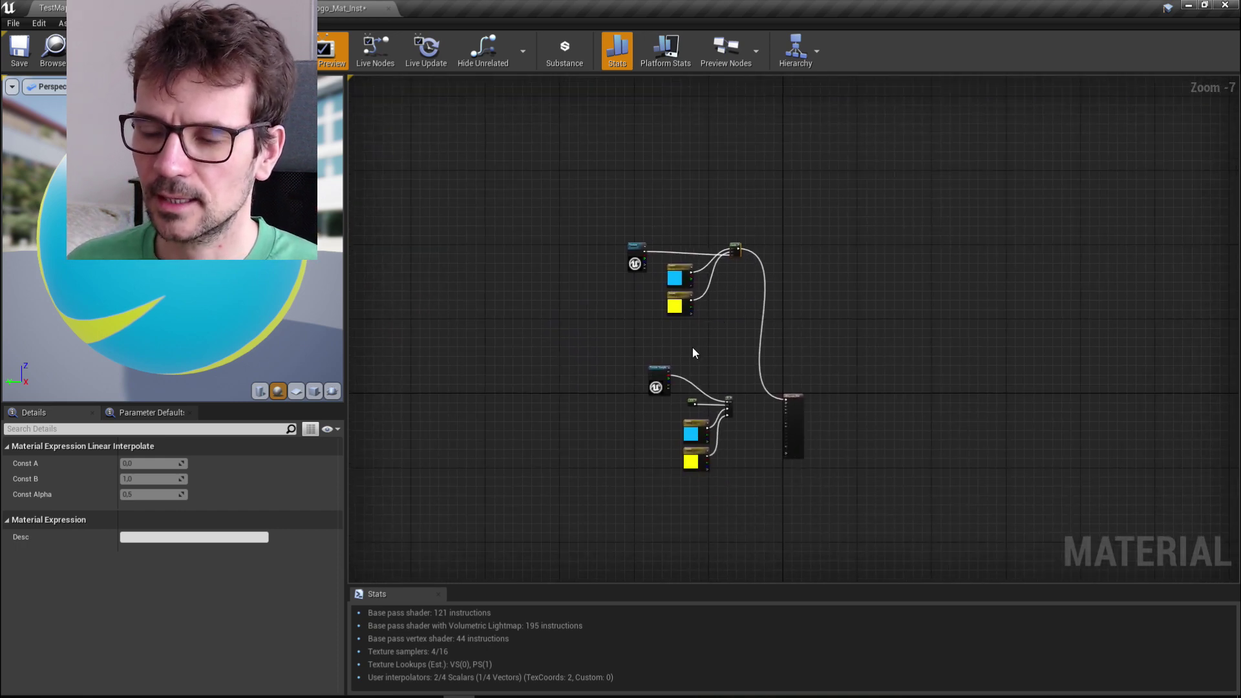
{"action": "scroll", "coordinate": [727, 409], "scroll_direction": "up", "scroll_amount": 5}
{"action": "scroll", "coordinate": [724, 411], "scroll_direction": "down", "scroll_amount": 3}
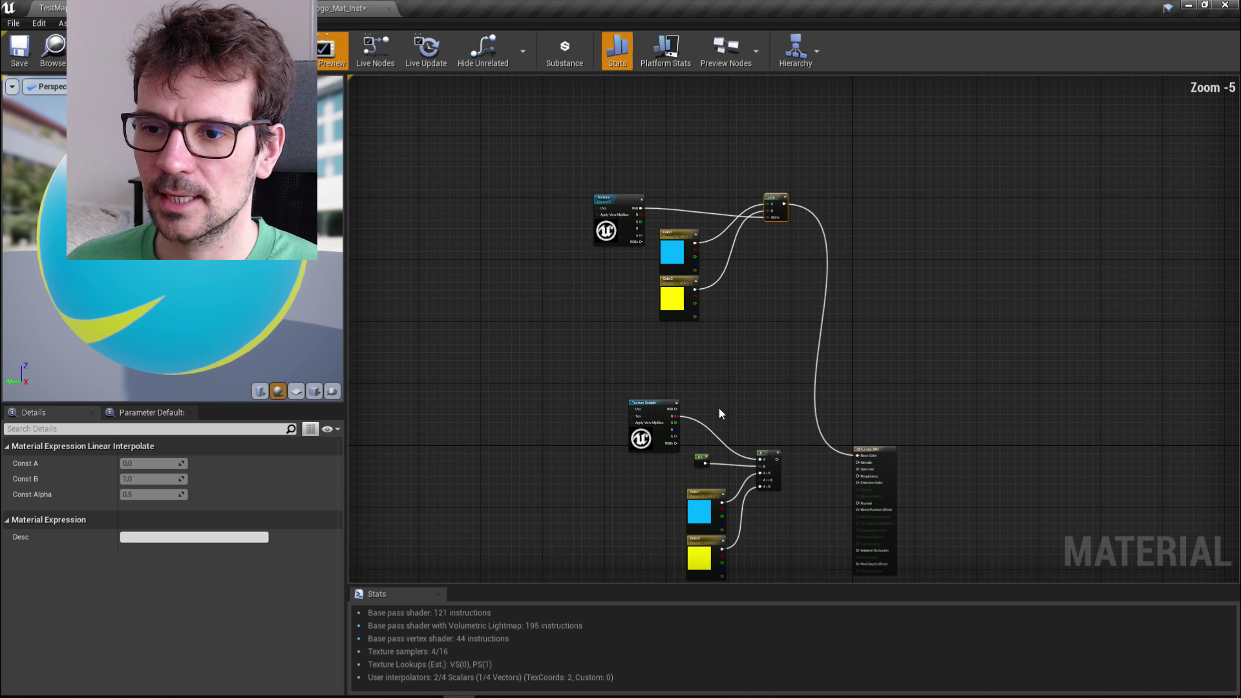
{"action": "scroll", "coordinate": [614, 210], "scroll_direction": "up", "scroll_amount": 4}
{"action": "right_click_drag", "start_coordinate": [669, 314], "coordinate": [486, 206]}
{"action": "scroll", "coordinate": [486, 209], "scroll_direction": "down", "scroll_amount": 1}
{"action": "right_click_drag", "start_coordinate": [502, 384], "coordinate": [530, 415]}
{"action": "left_click", "coordinate": [596, 475]}
{"action": "key", "text": "Delete"}
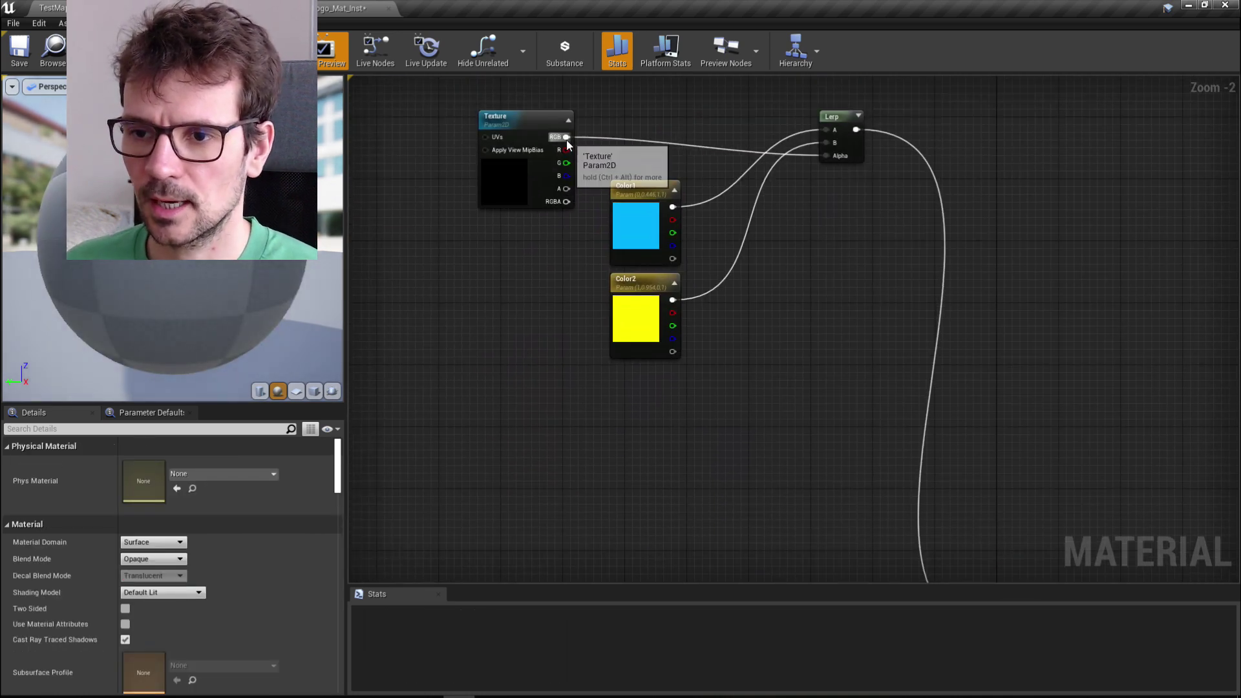
Connect the Texture parameter's red channel to the A input of the If node
{"action": "left_click_drag", "start_coordinate": [566, 139], "coordinate": [513, 312]}
{"action": "scroll", "coordinate": [552, 244], "scroll_direction": "down", "scroll_amount": 1}
{"action": "right_click_drag", "start_coordinate": [552, 244], "coordinate": [502, 454]}
{"action": "left_click_drag", "start_coordinate": [515, 152], "coordinate": [734, 381]}
{"action": "scroll", "coordinate": [817, 391], "scroll_direction": "up", "scroll_amount": 3}
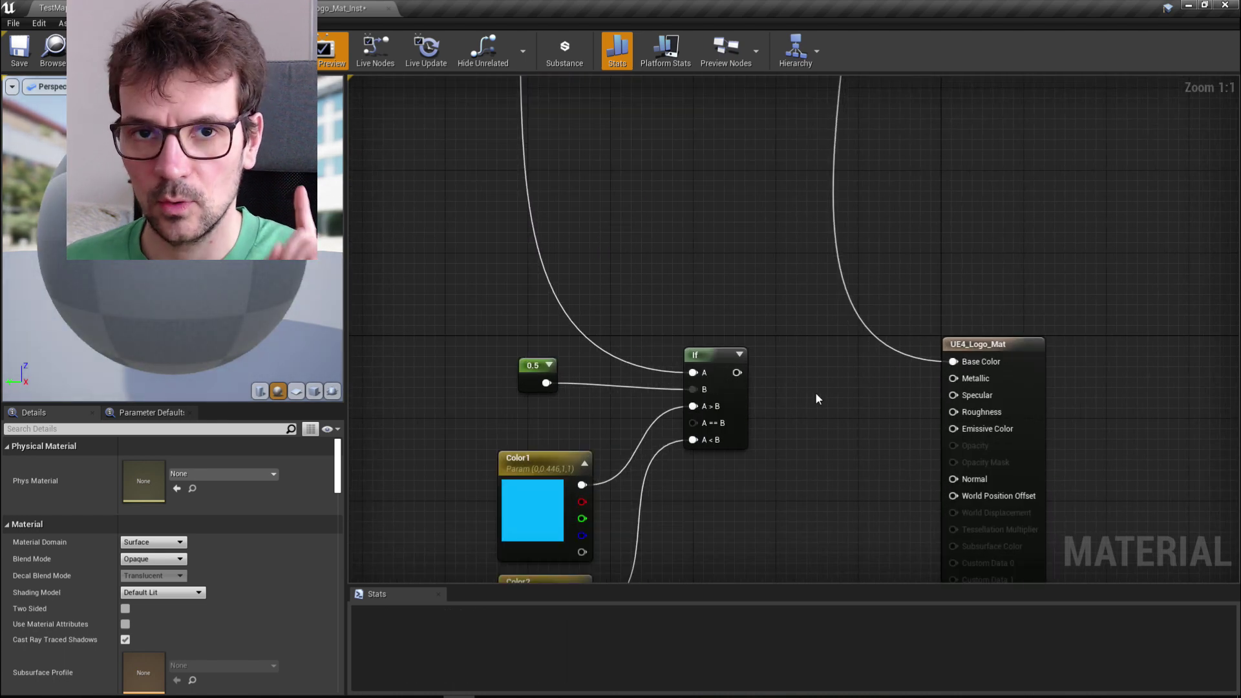
Convert the 0.5 constant feeding the If node's B input into a parameter named Treshold
{"action": "left_click", "coordinate": [529, 366]}
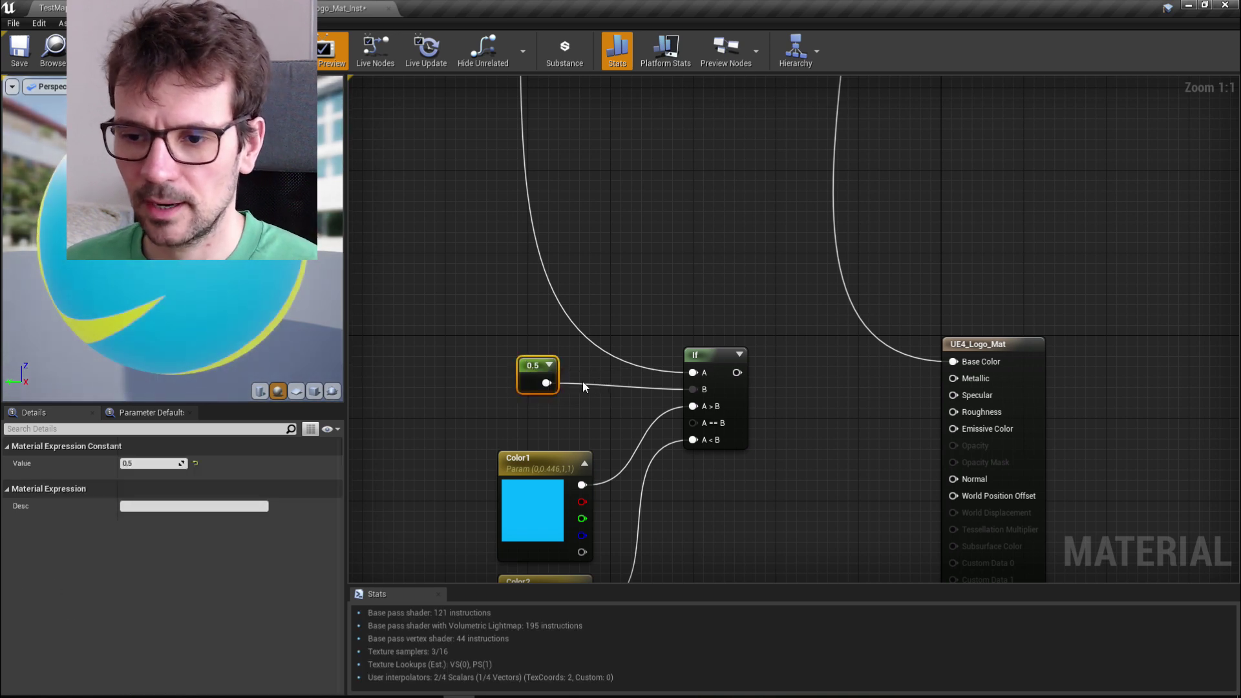
{"action": "right_click", "coordinate": [531, 363]}
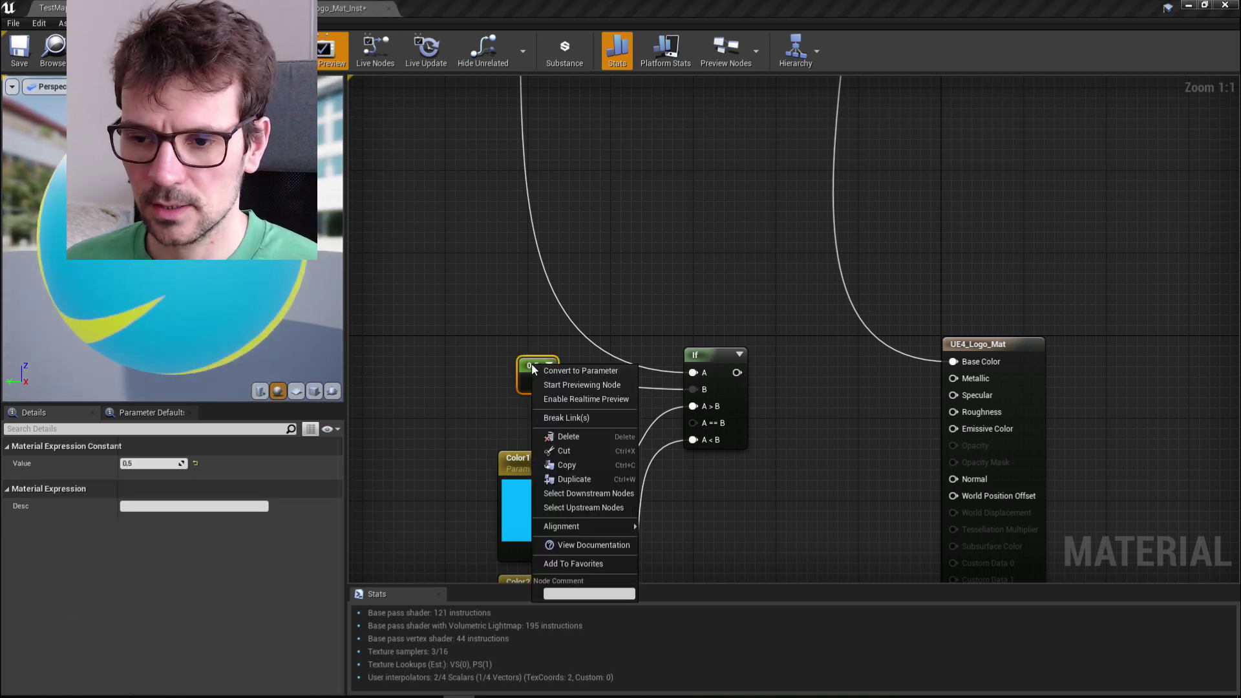
{"action": "left_click", "coordinate": [540, 367]}
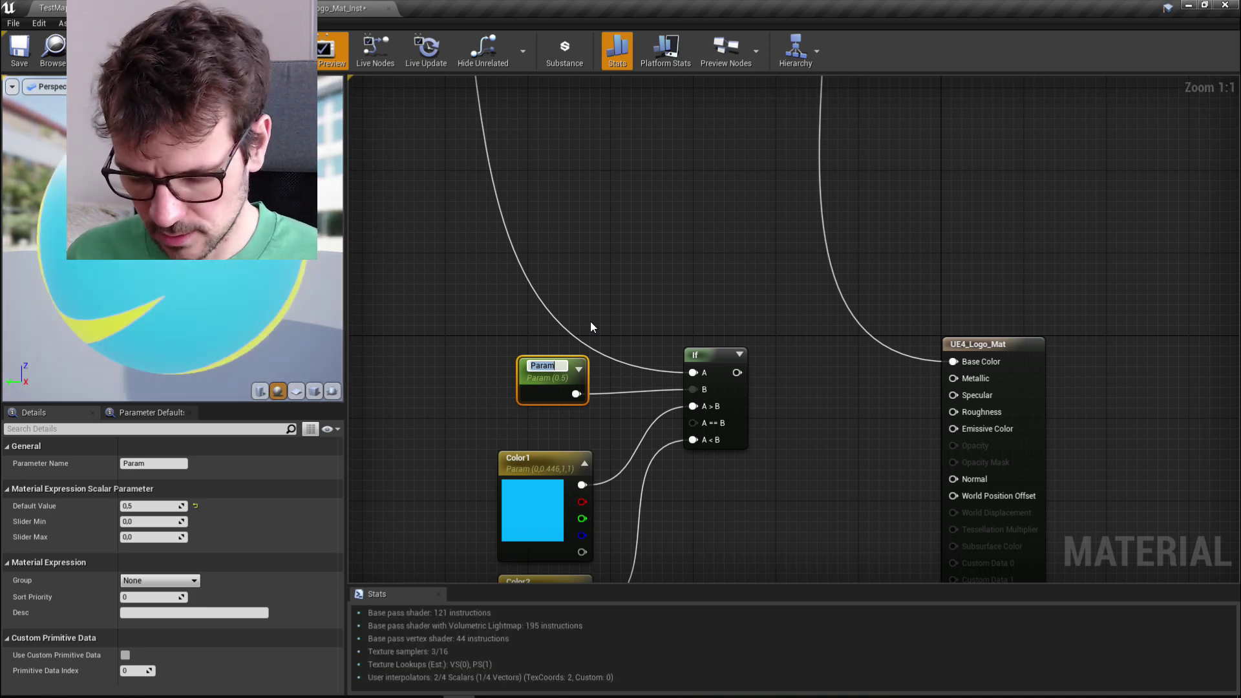
{"action": "type", "text": "Tresh"}
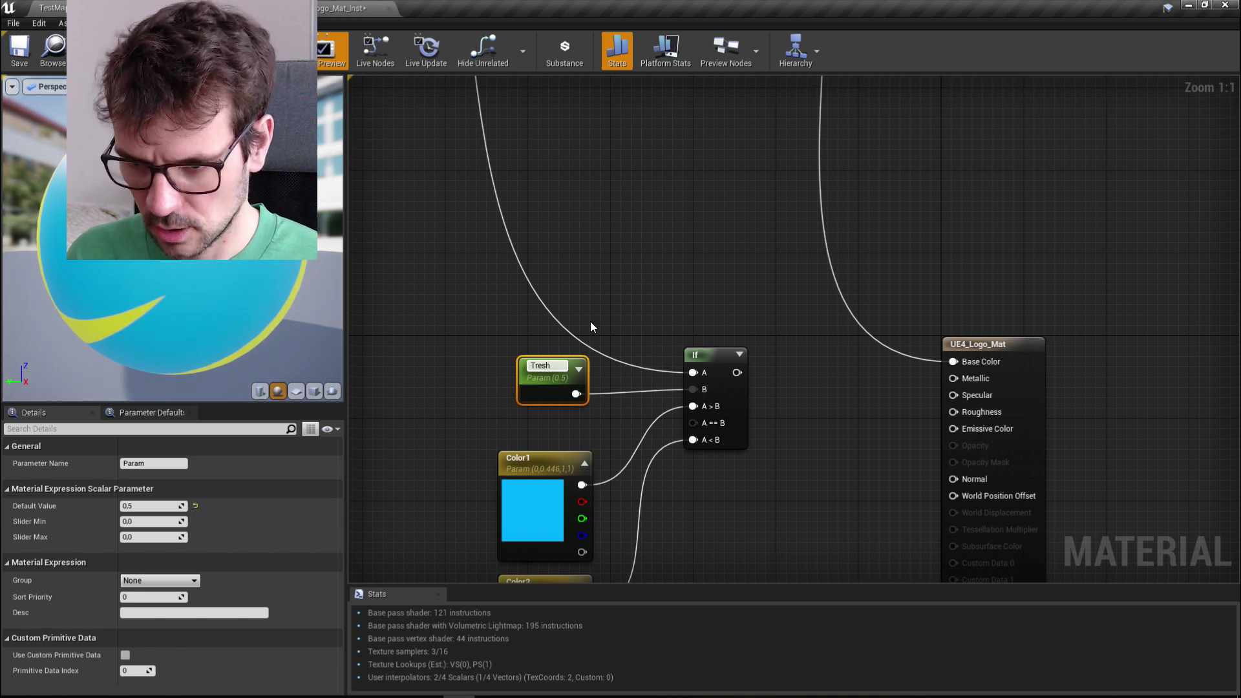
{"action": "type", "text": "old"}
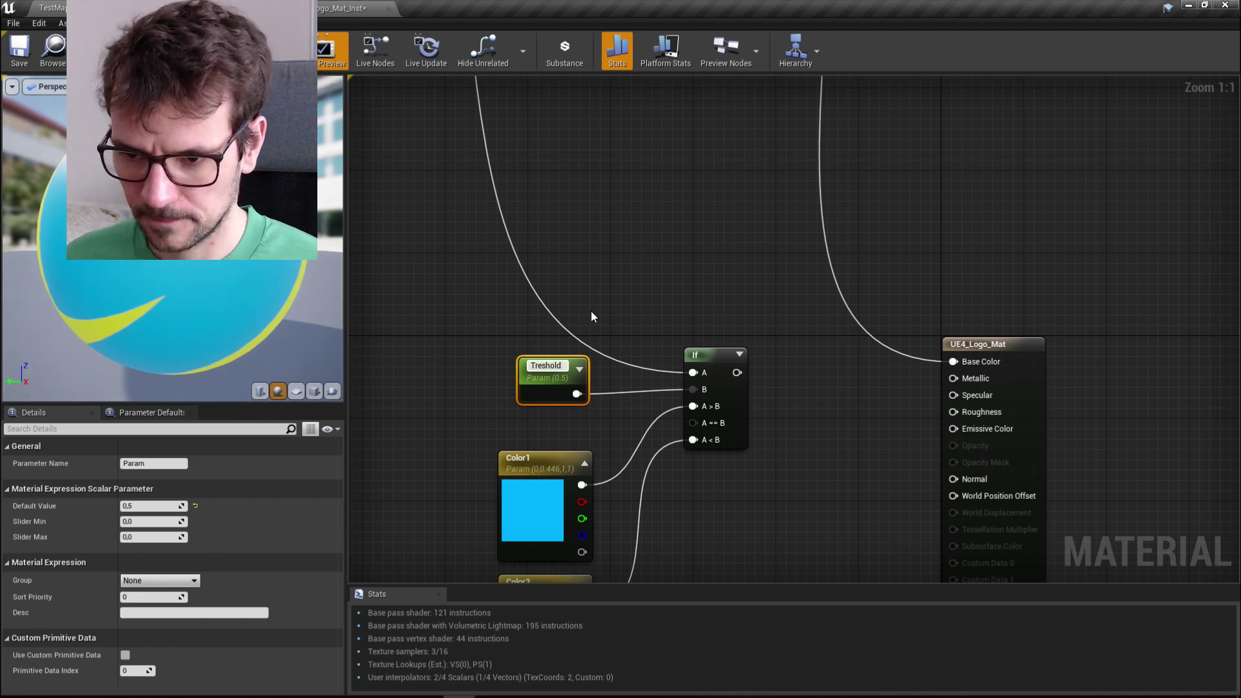
{"action": "left_click", "coordinate": [840, 370]}
Feed the If node's output into the material's Base Color and save the material
{"action": "left_click_drag", "start_coordinate": [735, 373], "coordinate": [954, 362]}
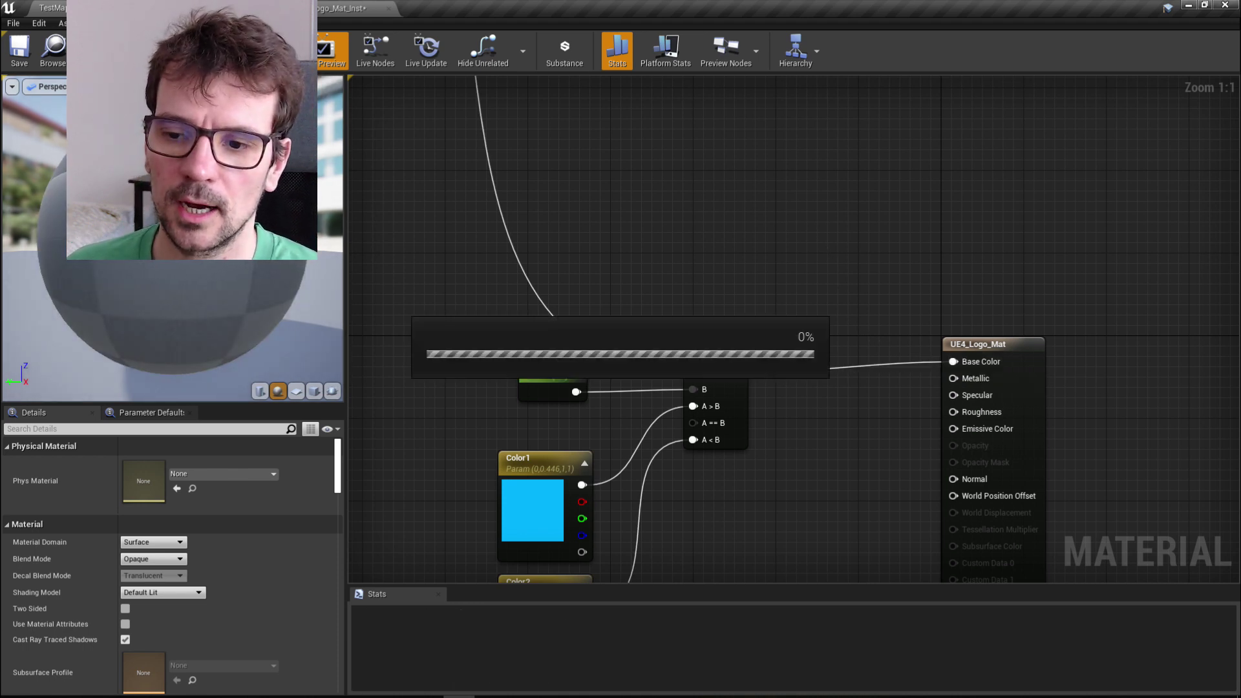
{"action": "left_click", "coordinate": [20, 52]}
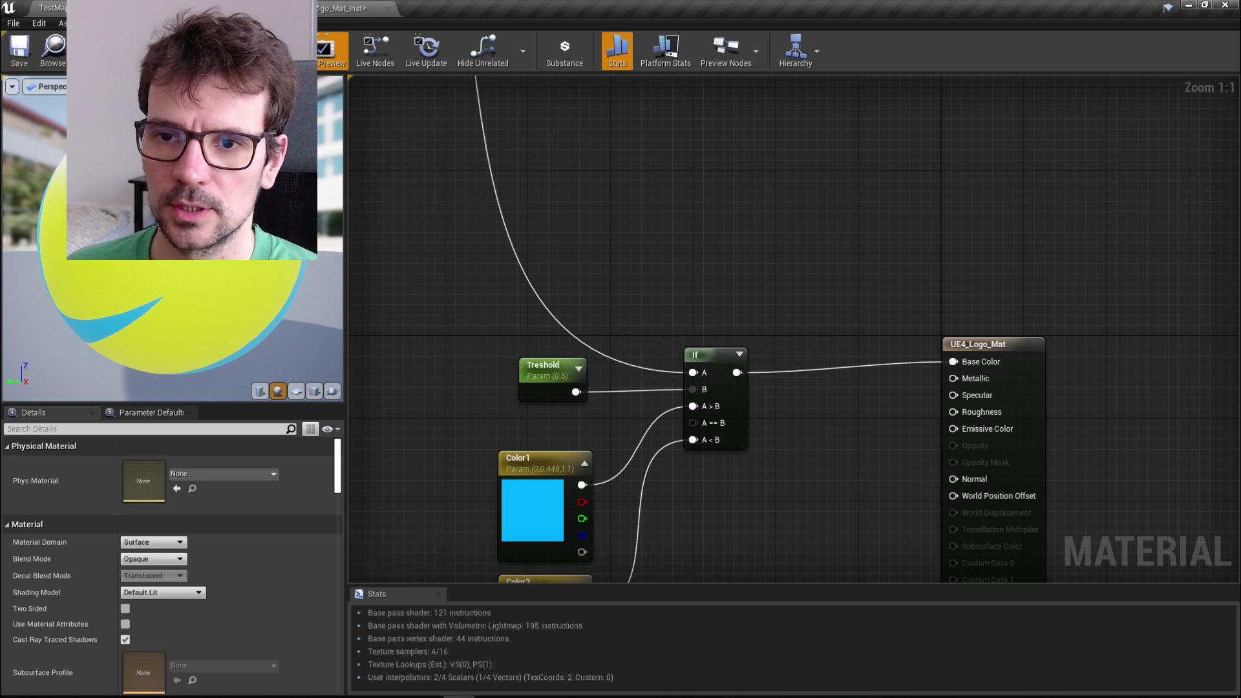
{"action": "left_click", "coordinate": [313, 9]}
{"action": "left_click_drag", "start_coordinate": [347, 331], "coordinate": [366, 331]}
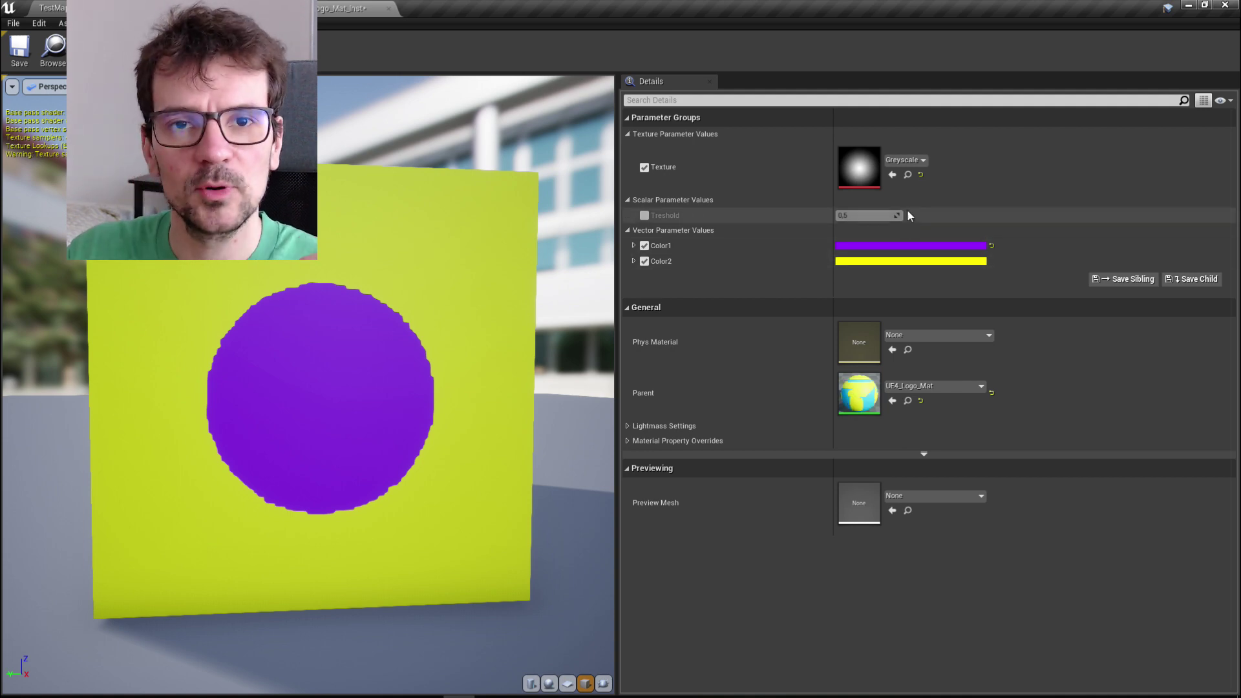
Examine how the Treshold, Color1 and Color2 parameters feed the If node in the material graph
{"action": "left_click", "coordinate": [217, 9]}
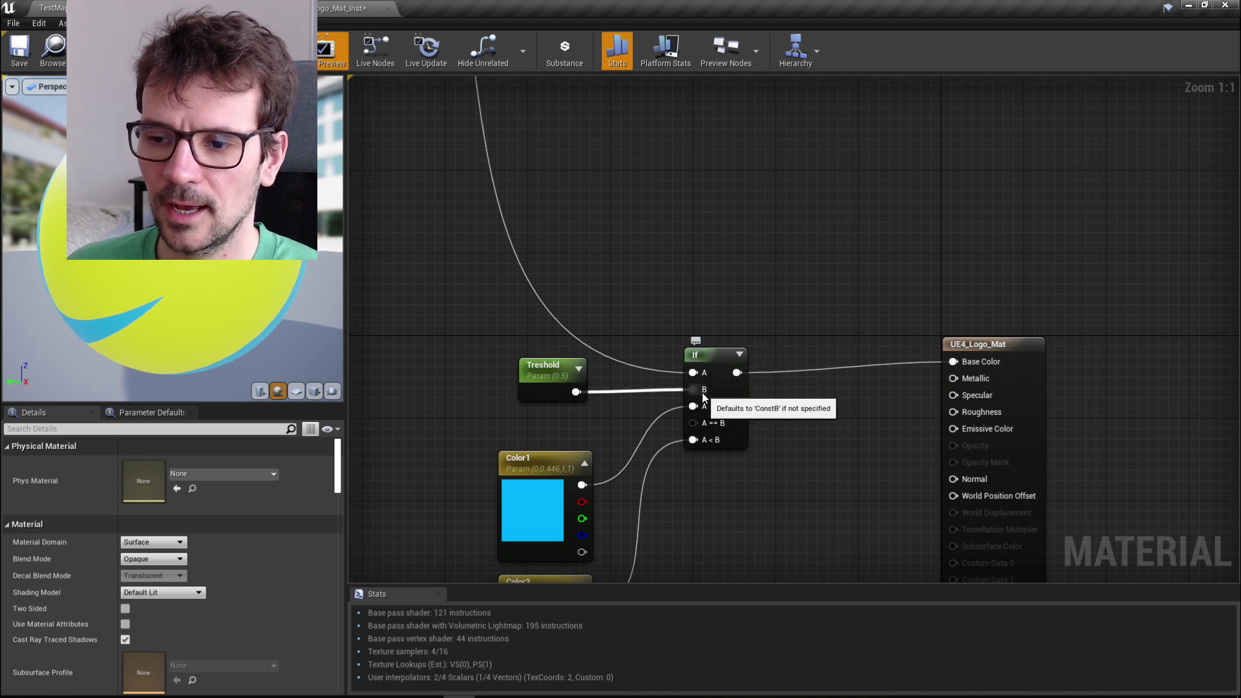
{"action": "right_click_drag", "start_coordinate": [655, 413], "coordinate": [642, 349]}
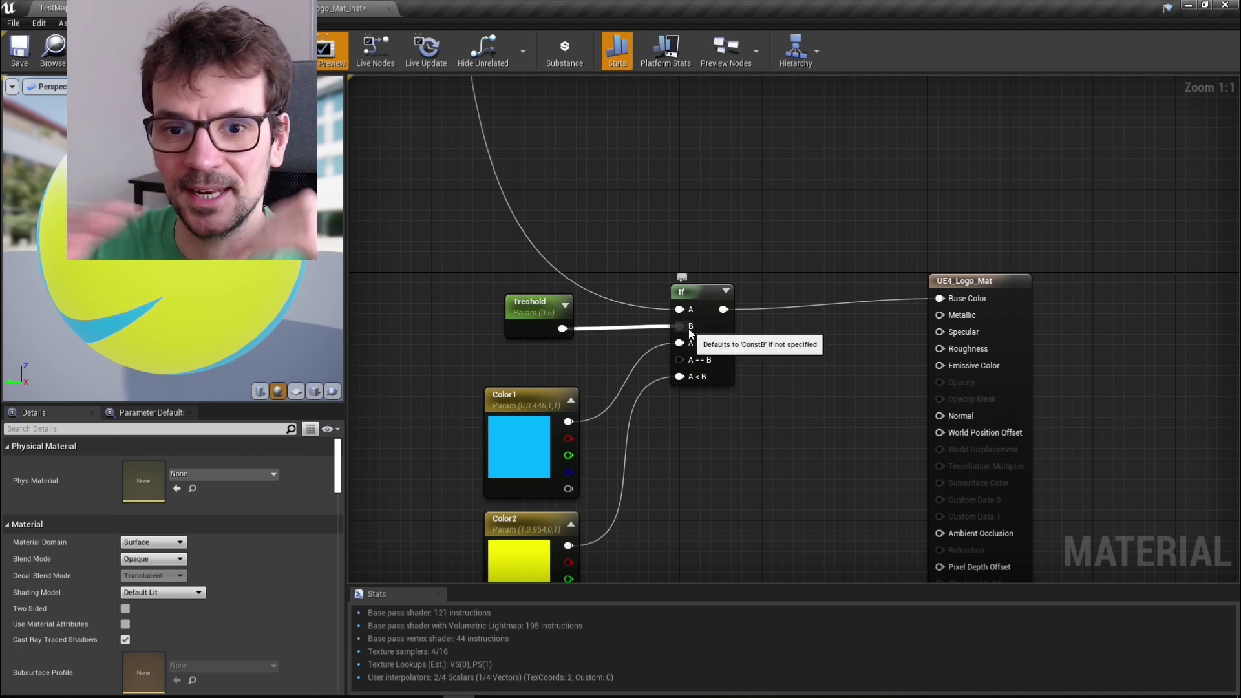
{"action": "right_click_drag", "start_coordinate": [686, 327], "coordinate": [673, 250]}
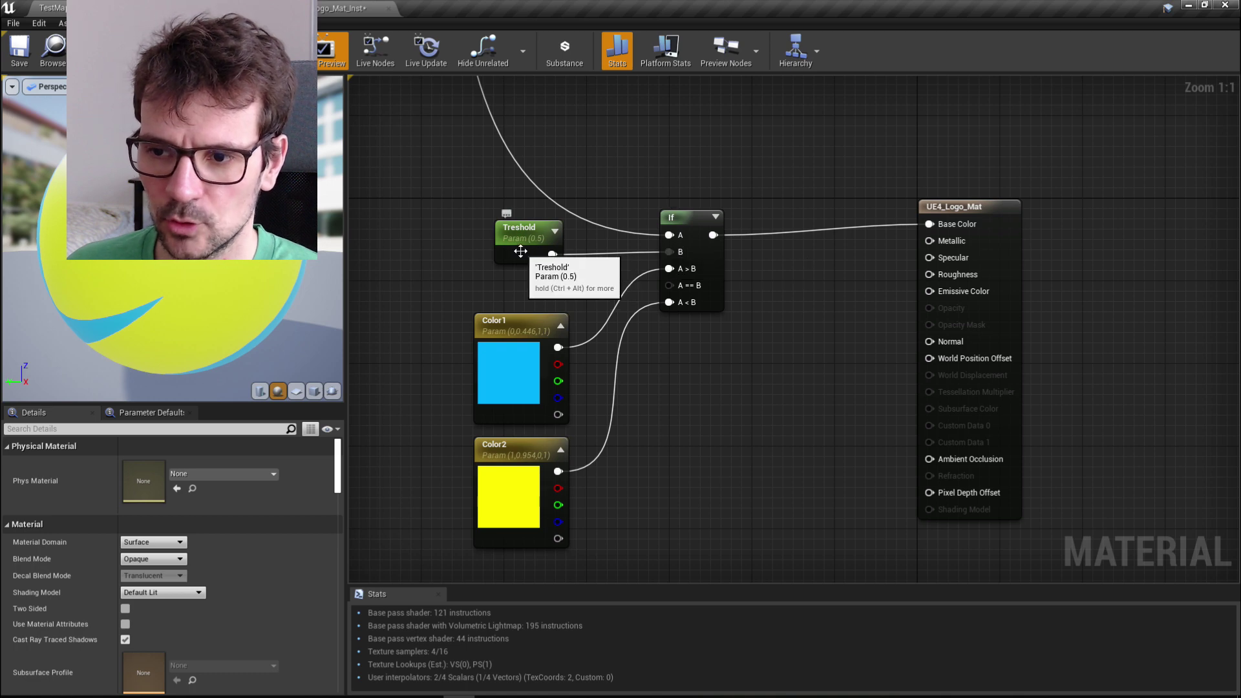
{"action": "left_click", "coordinate": [521, 485]}
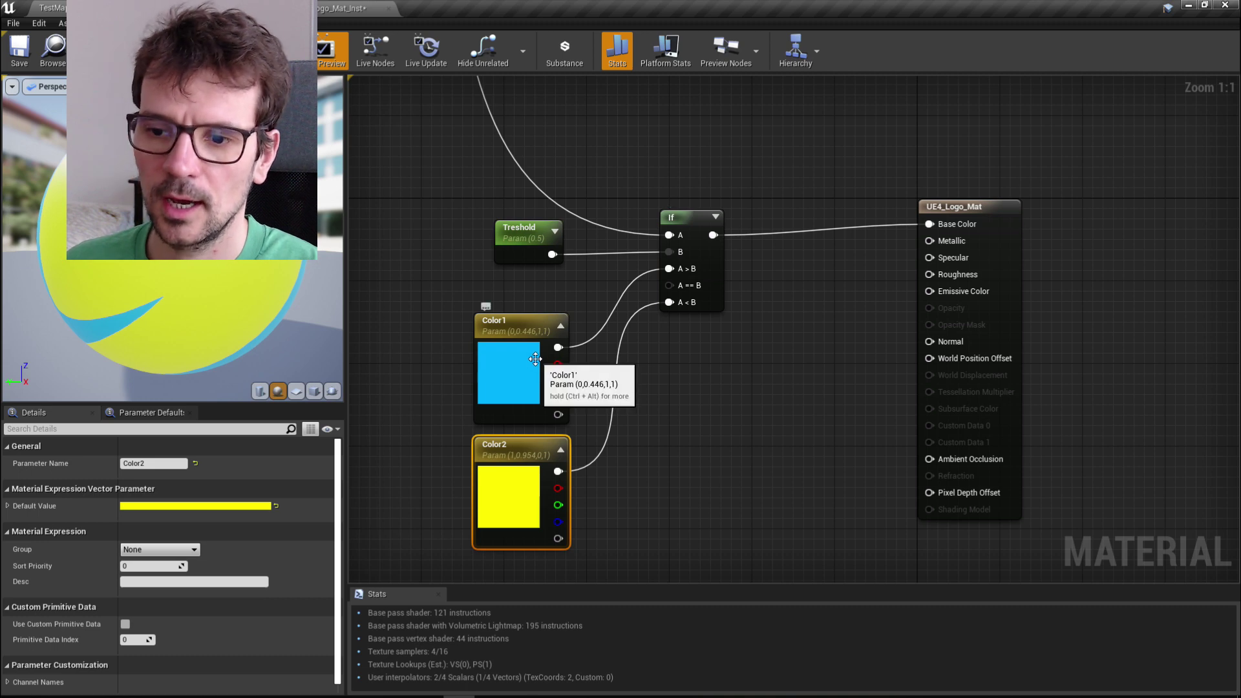
{"action": "scroll", "coordinate": [458, 291], "scroll_direction": "down", "scroll_amount": 1}
{"action": "right_click_drag", "start_coordinate": [458, 291], "coordinate": [525, 378]}
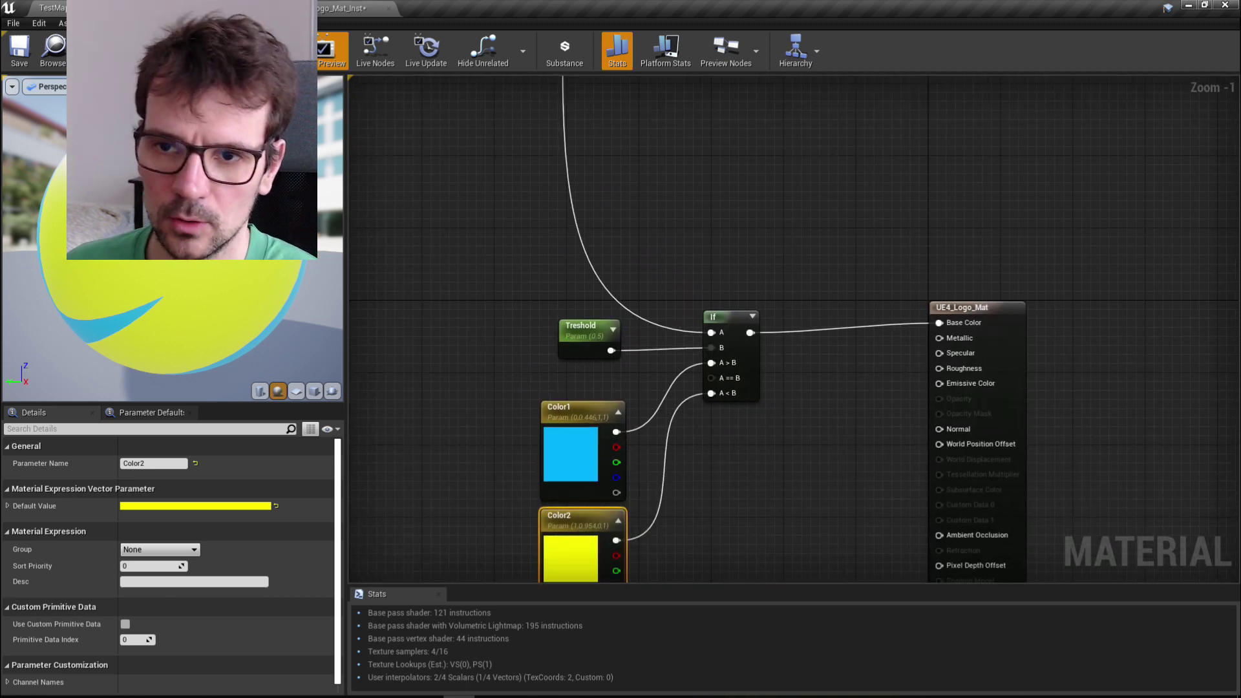
Reset the Color1 parameter to its default in the material instance
{"action": "left_click", "coordinate": [339, 9]}
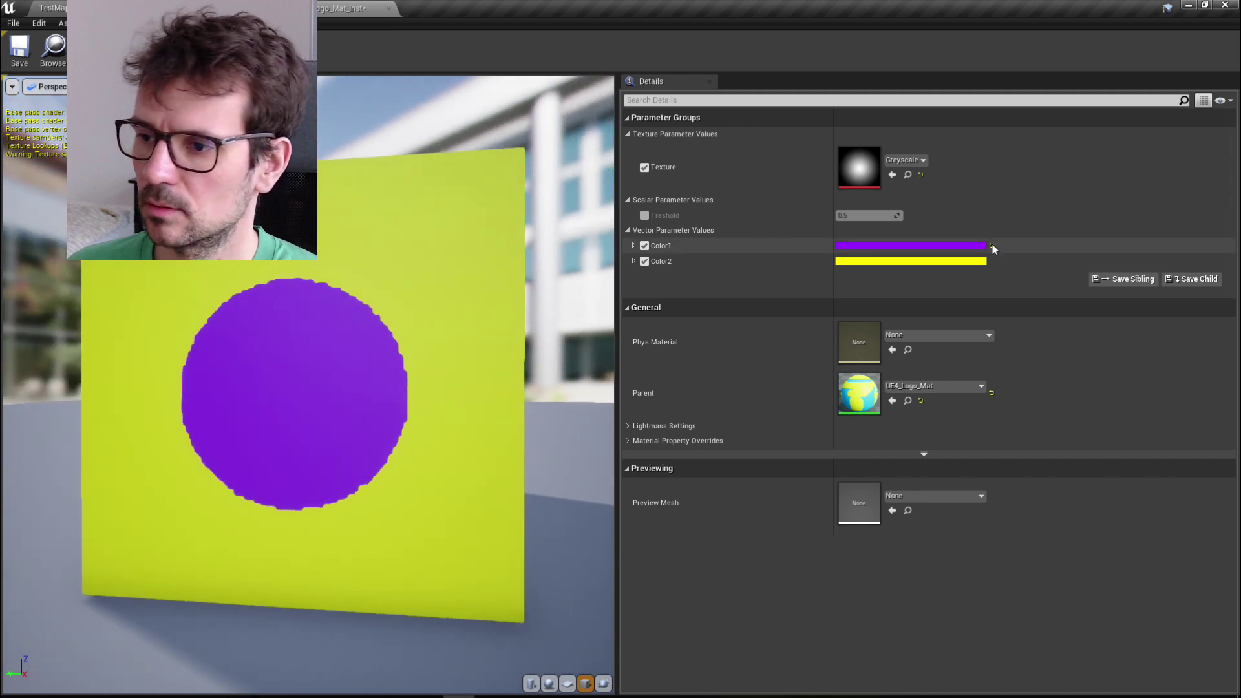
{"action": "left_click", "coordinate": [992, 246]}
{"action": "left_click_drag", "start_coordinate": [467, 265], "coordinate": [481, 265]}
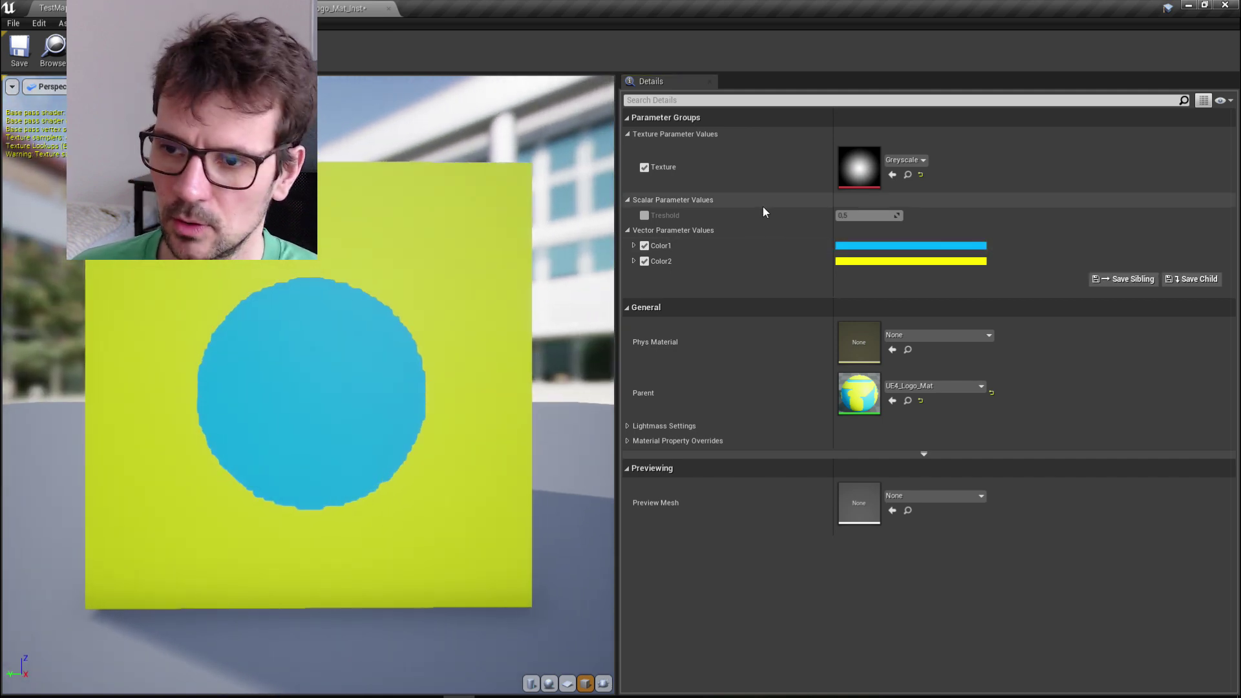
Override the Treshold parameter in the material instance and set it to about 0.29
{"action": "left_click", "coordinate": [236, 10]}
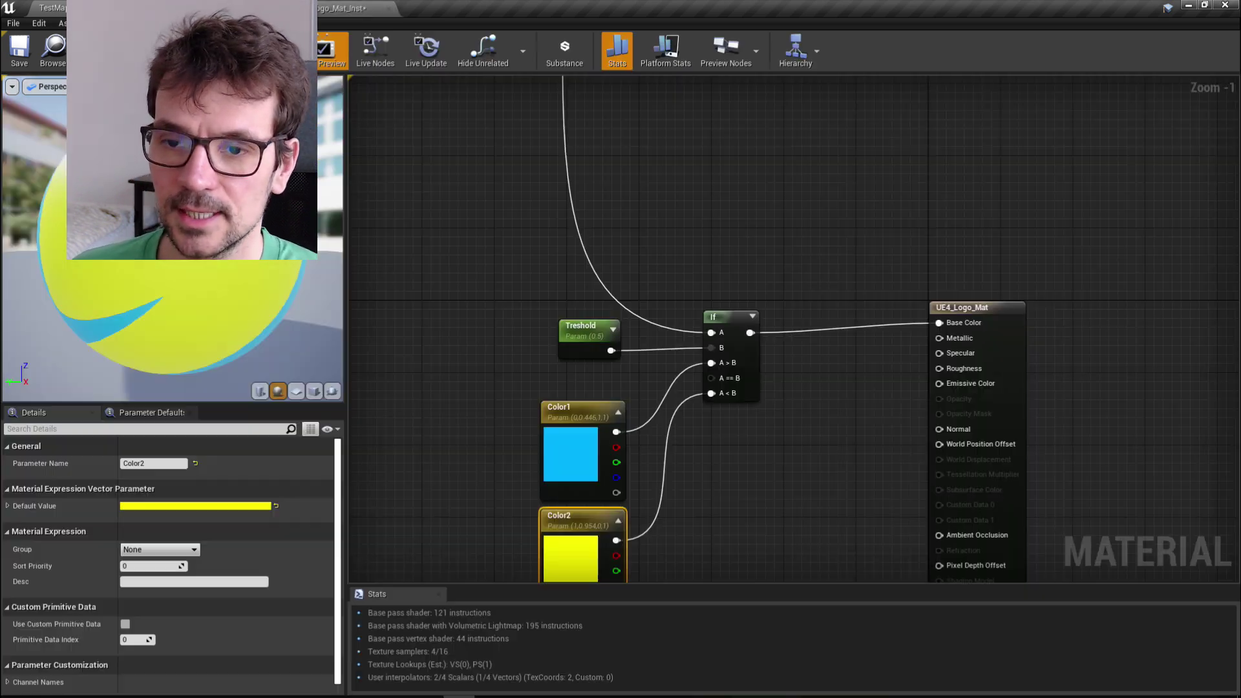
{"action": "left_click", "coordinate": [600, 334]}
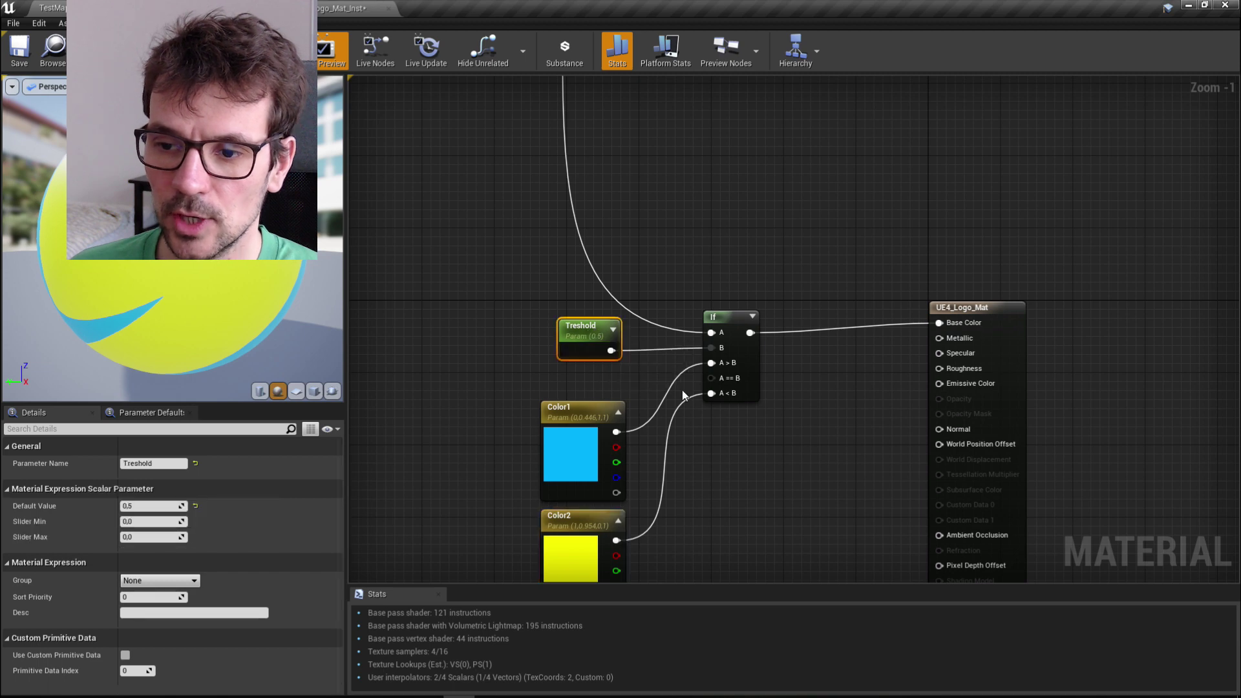
{"action": "left_click", "coordinate": [349, 8]}
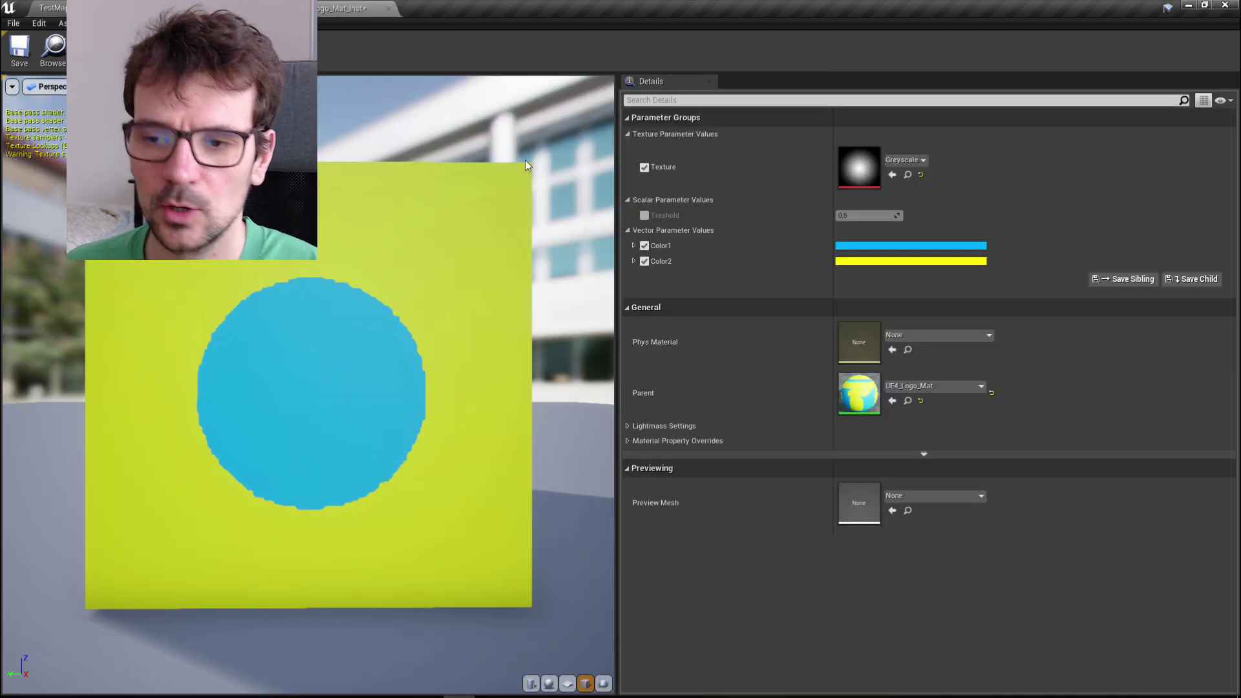
{"action": "left_click", "coordinate": [644, 215]}
{"action": "mouse_move", "coordinate": [866, 215]}
{"action": "left_mouse_down"}
{"action": "mouse_move", "coordinate": [918, 215]}
{"action": "mouse_move", "coordinate": [853, 215]}
{"action": "mouse_move", "coordinate": [874, 216]}
{"action": "left_mouse_up"}
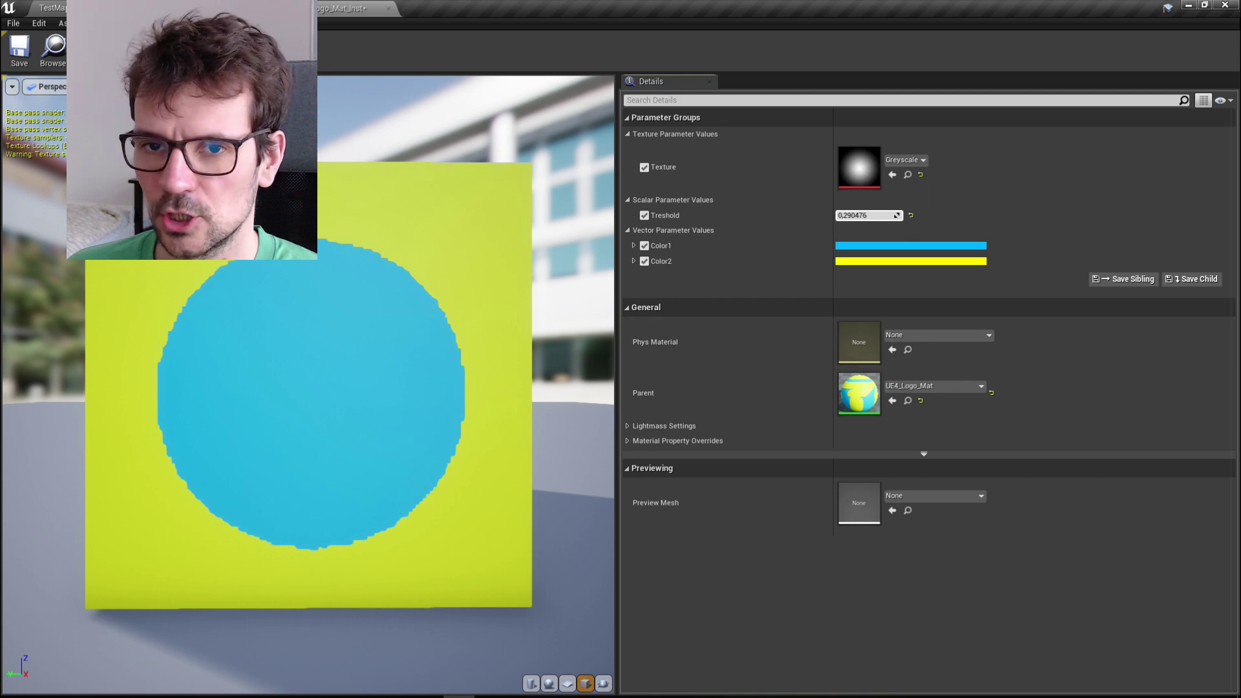
Compare the Lerp setup with the If setup in the UE4_Logo_Mat graph
{"action": "left_click", "coordinate": [210, 8]}
{"action": "scroll", "coordinate": [712, 309], "scroll_direction": "down", "scroll_amount": 4}
{"action": "right_click_drag", "start_coordinate": [711, 302], "coordinate": [672, 536]}
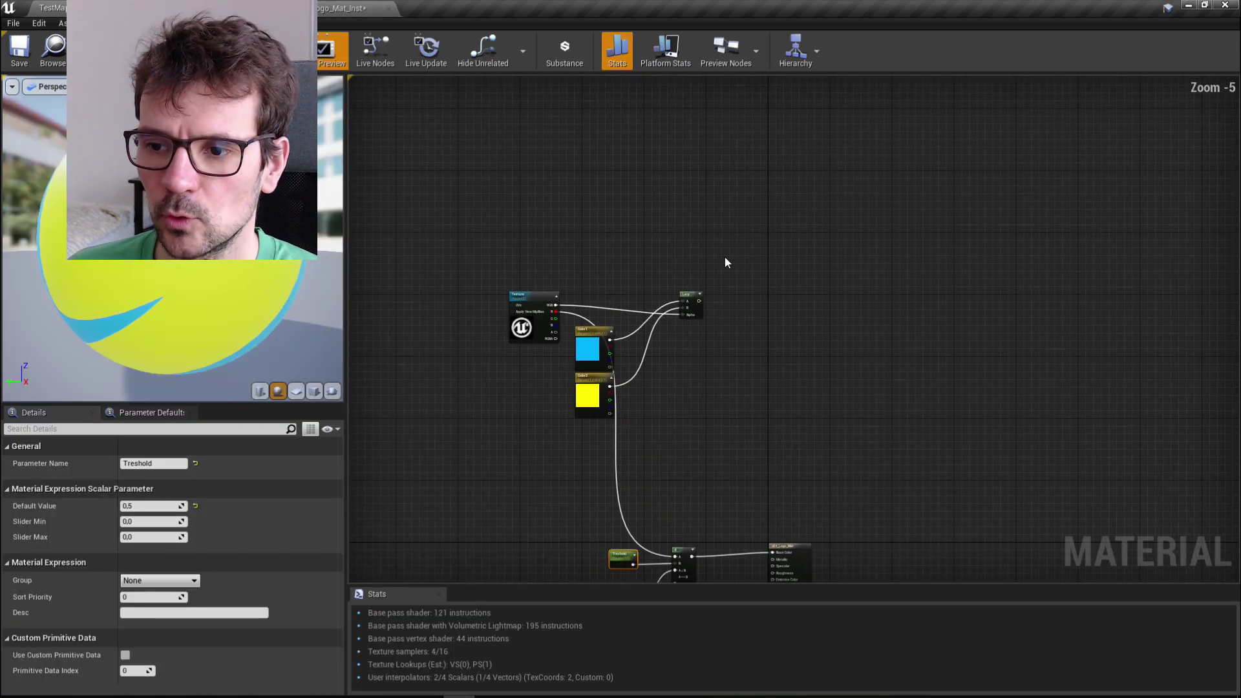
{"action": "scroll", "coordinate": [685, 319], "scroll_direction": "up", "scroll_amount": 5}
{"action": "left_click_drag", "start_coordinate": [706, 254], "coordinate": [706, 316]}
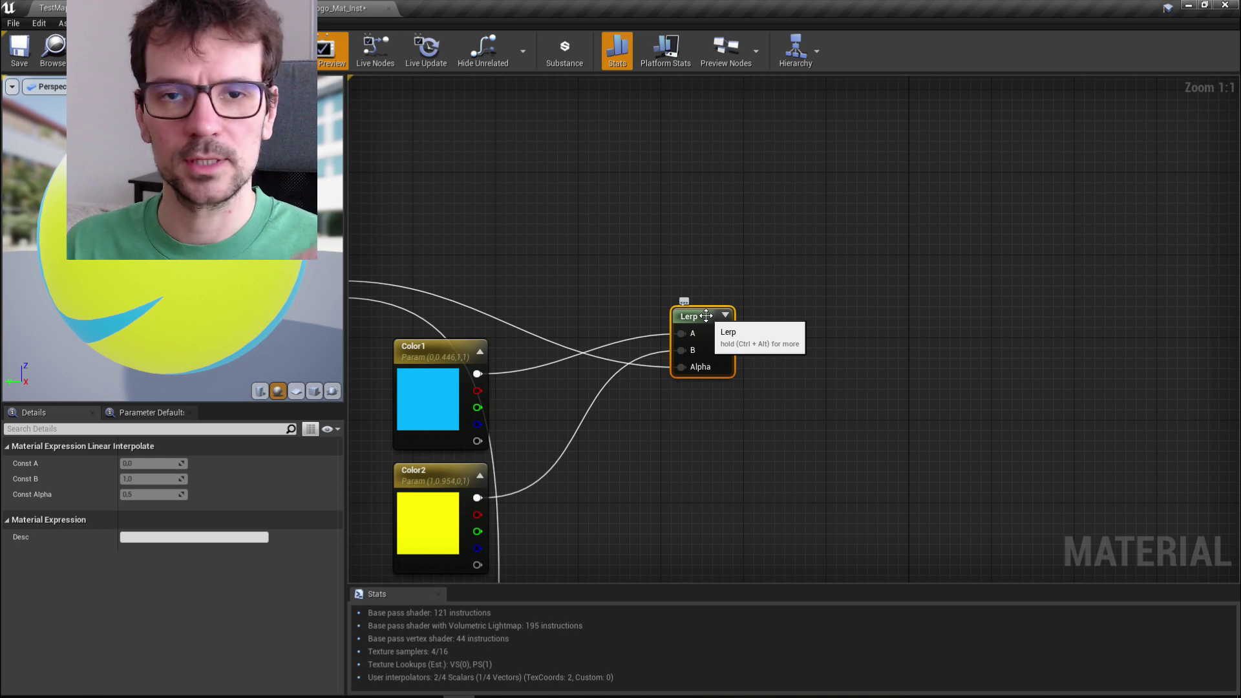
{"action": "right_click_drag", "start_coordinate": [730, 417], "coordinate": [701, 219]}
{"action": "scroll", "coordinate": [636, 477], "scroll_direction": "down", "scroll_amount": 3}
{"action": "right_click_drag", "start_coordinate": [636, 477], "coordinate": [662, 278]}
{"action": "scroll", "coordinate": [670, 474], "scroll_direction": "up", "scroll_amount": 3}
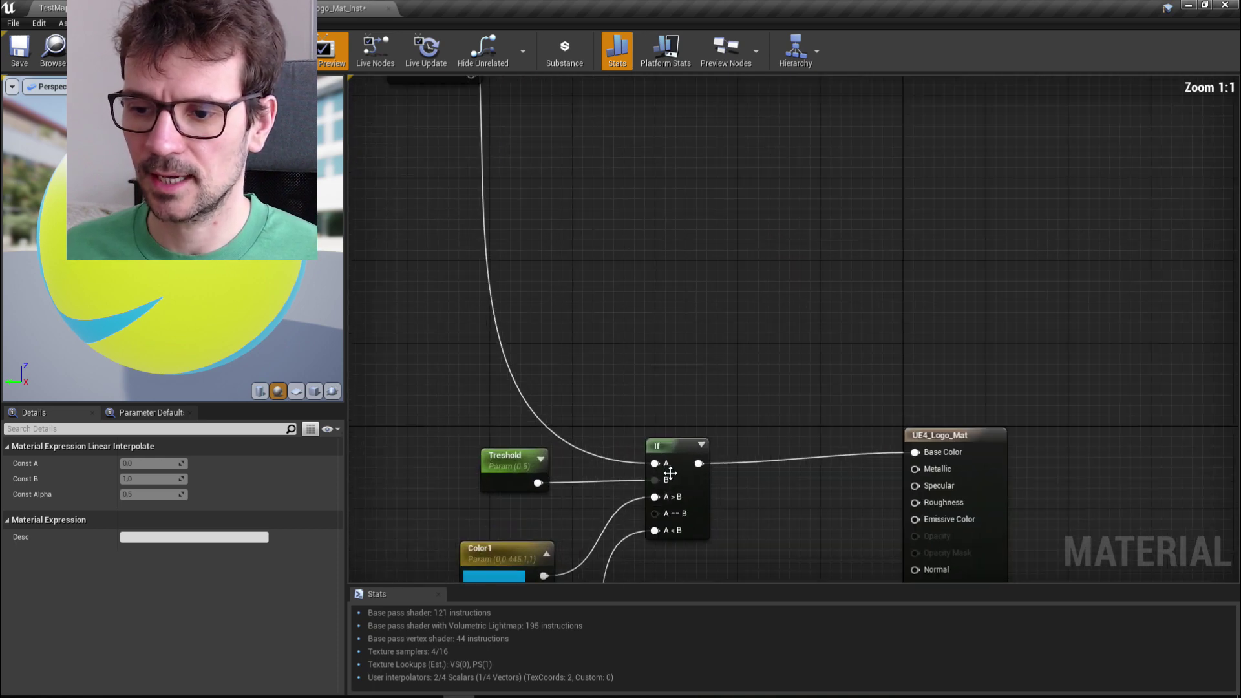
{"action": "right_click_drag", "start_coordinate": [530, 466], "coordinate": [548, 370]}
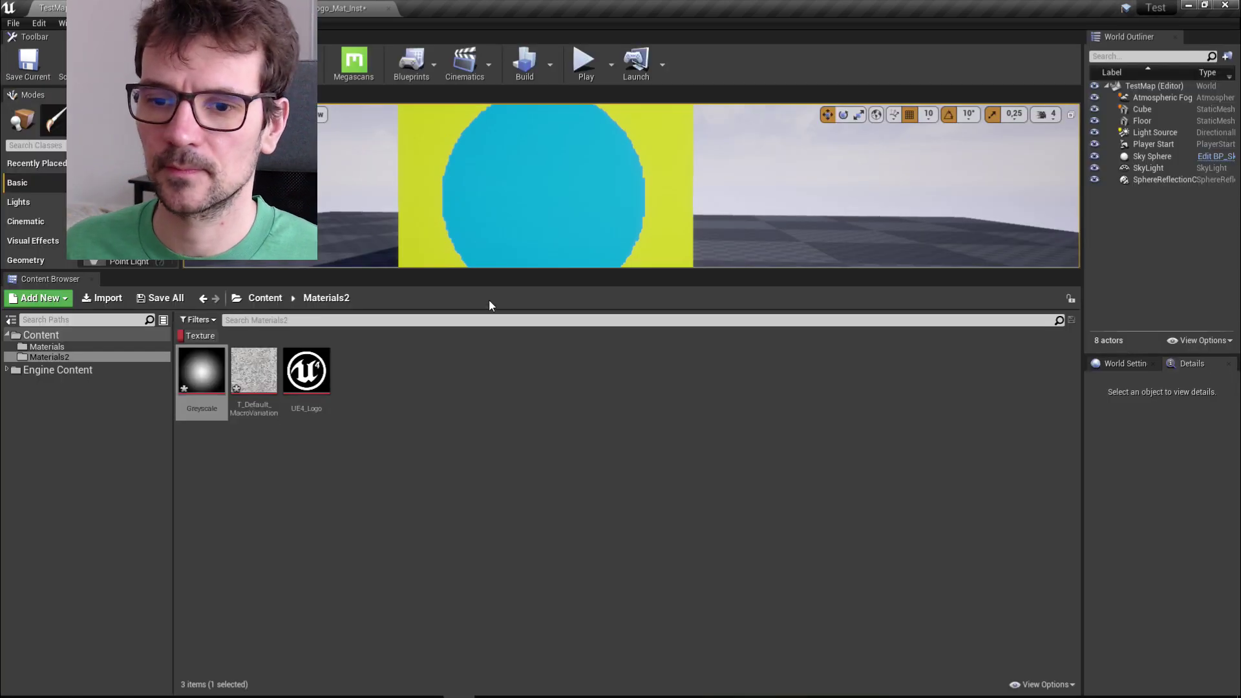
Assign the T_Default_MacroVariation texture from Materials2 to the instance's Texture parameter
{"action": "left_click", "coordinate": [349, 7]}
{"action": "left_click", "coordinate": [79, 8]}
{"action": "left_click", "coordinate": [476, 472]}
{"action": "left_click", "coordinate": [257, 381]}
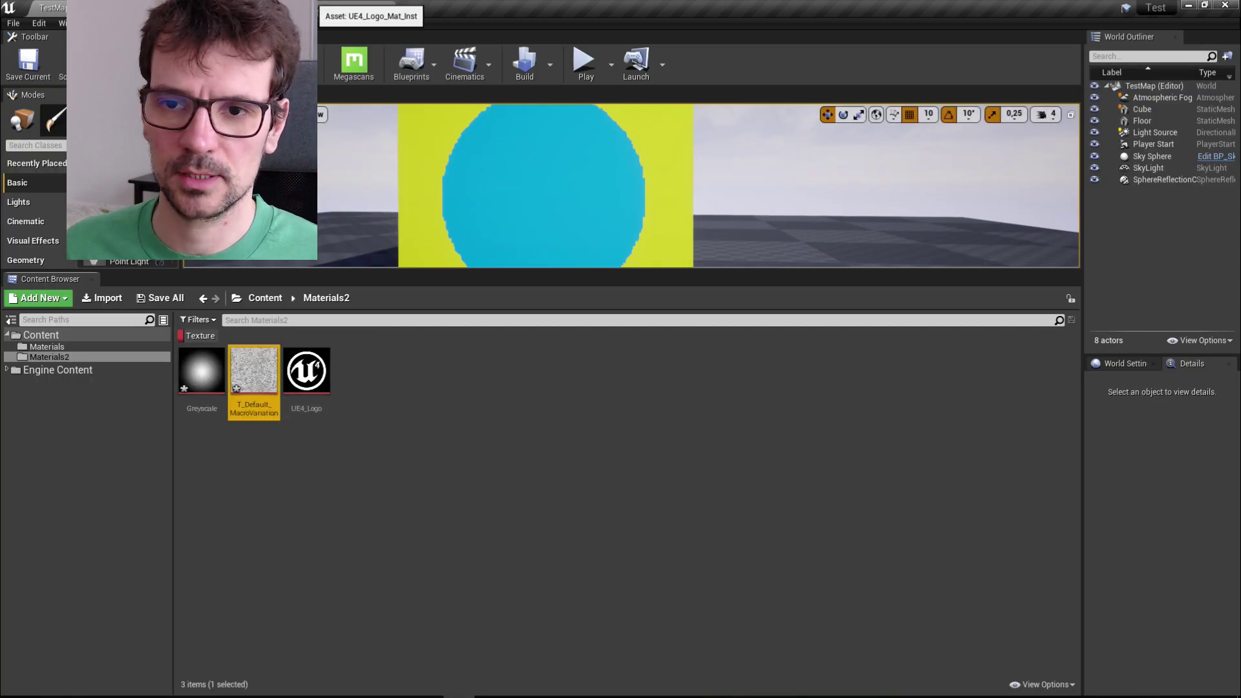
{"action": "left_click", "coordinate": [355, 8]}
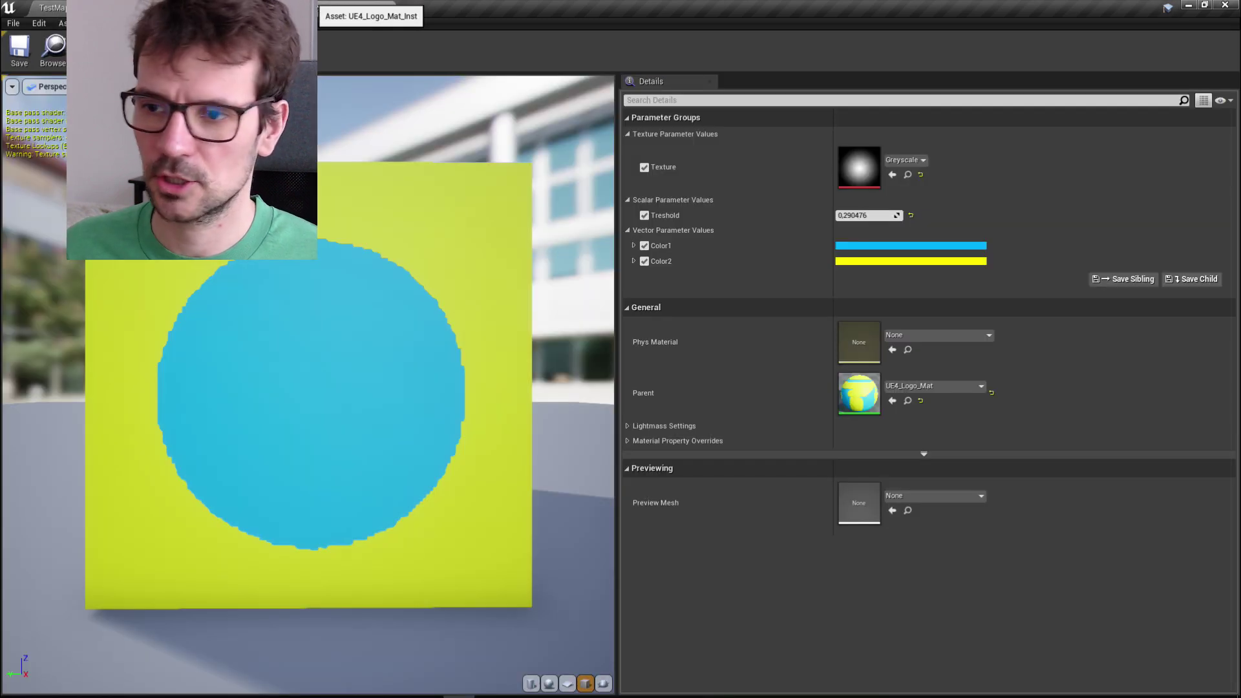
{"action": "left_click", "coordinate": [893, 176]}
{"action": "scroll", "coordinate": [366, 376], "scroll_direction": "up", "scroll_amount": 5}
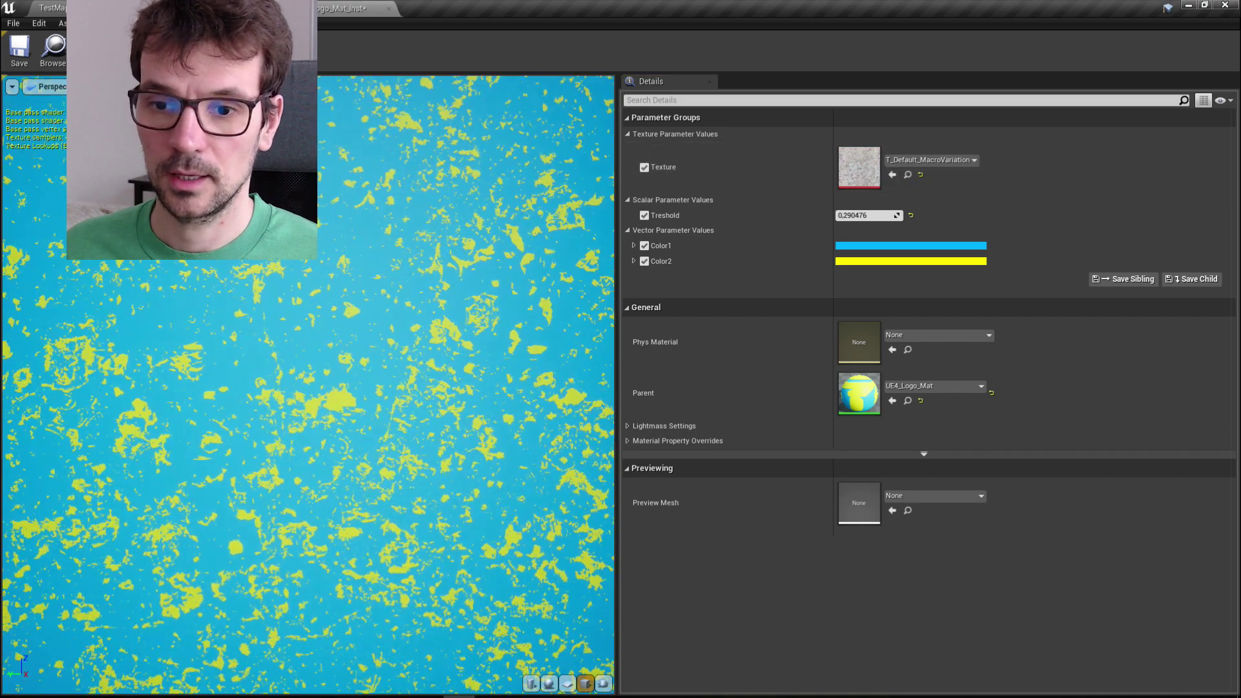
Enlarge the level viewport and inspect the instance's material on the cube in TestMap
{"action": "left_click", "coordinate": [79, 8]}
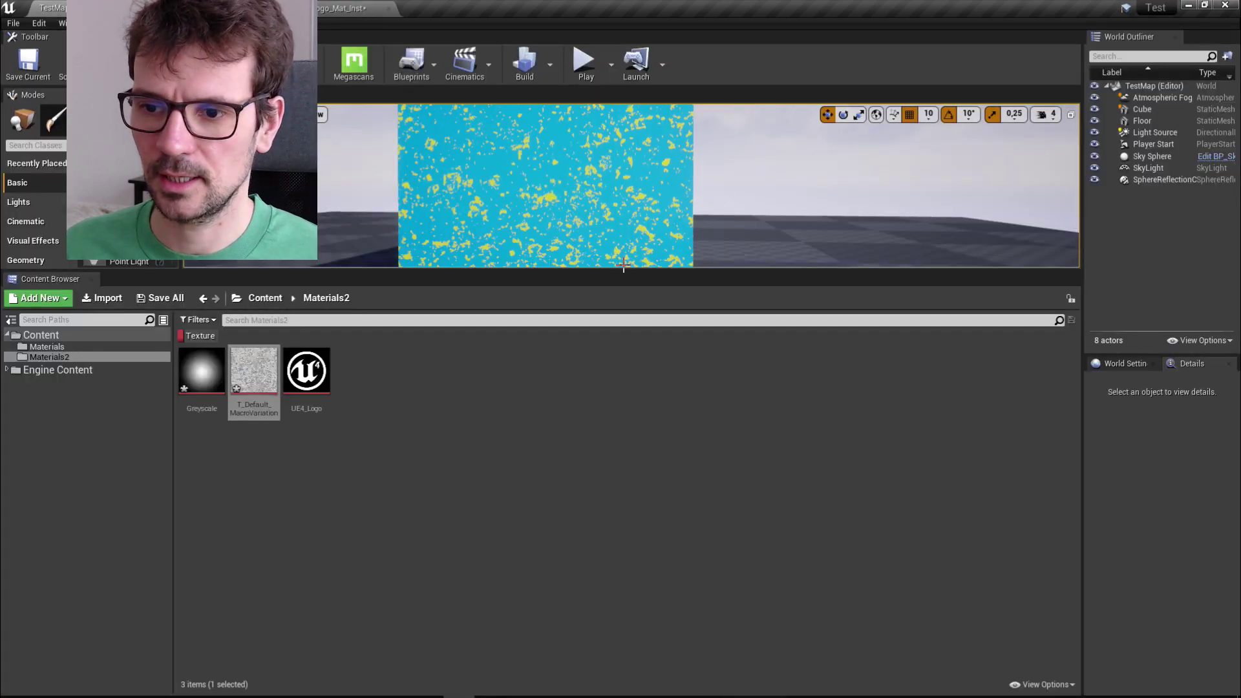
{"action": "left_click_drag", "start_coordinate": [626, 270], "coordinate": [582, 539]}
{"action": "left_click", "coordinate": [362, 8]}
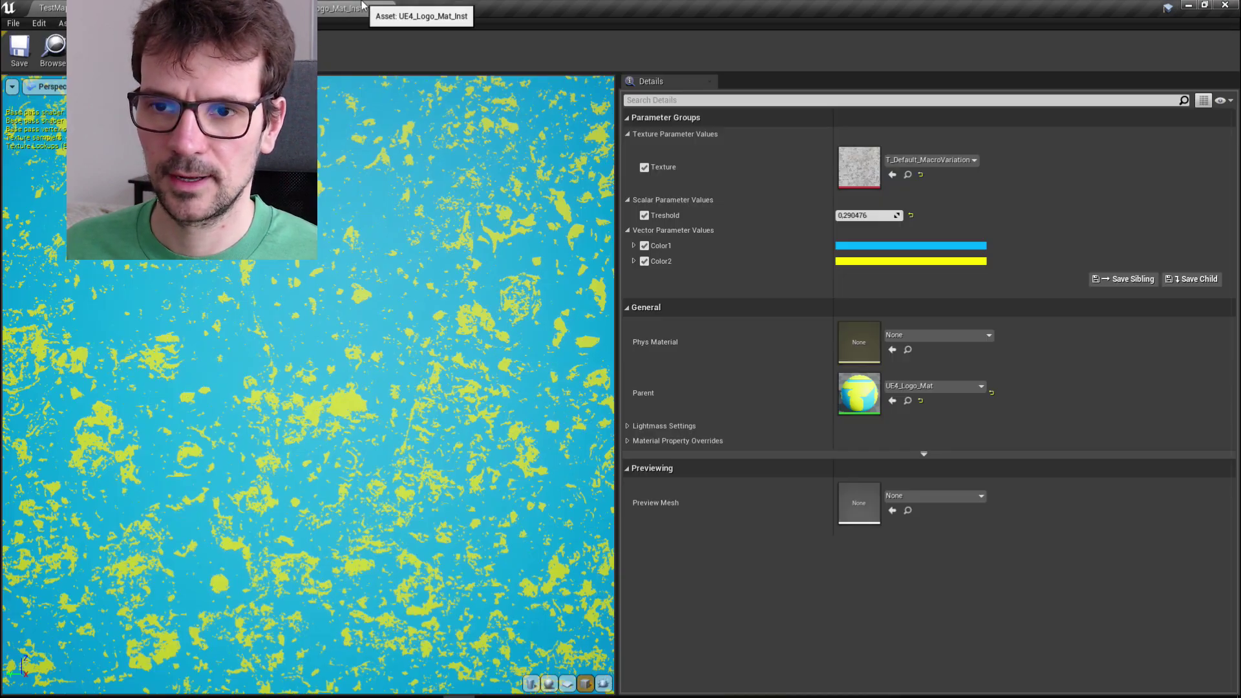
Raise the instance's Treshold parameter to about 0.346 and inspect the pattern on the preview cube
{"action": "scroll", "coordinate": [349, 351], "scroll_direction": "down", "scroll_amount": 8}
{"action": "scroll", "coordinate": [327, 349], "scroll_direction": "up", "scroll_amount": 3}
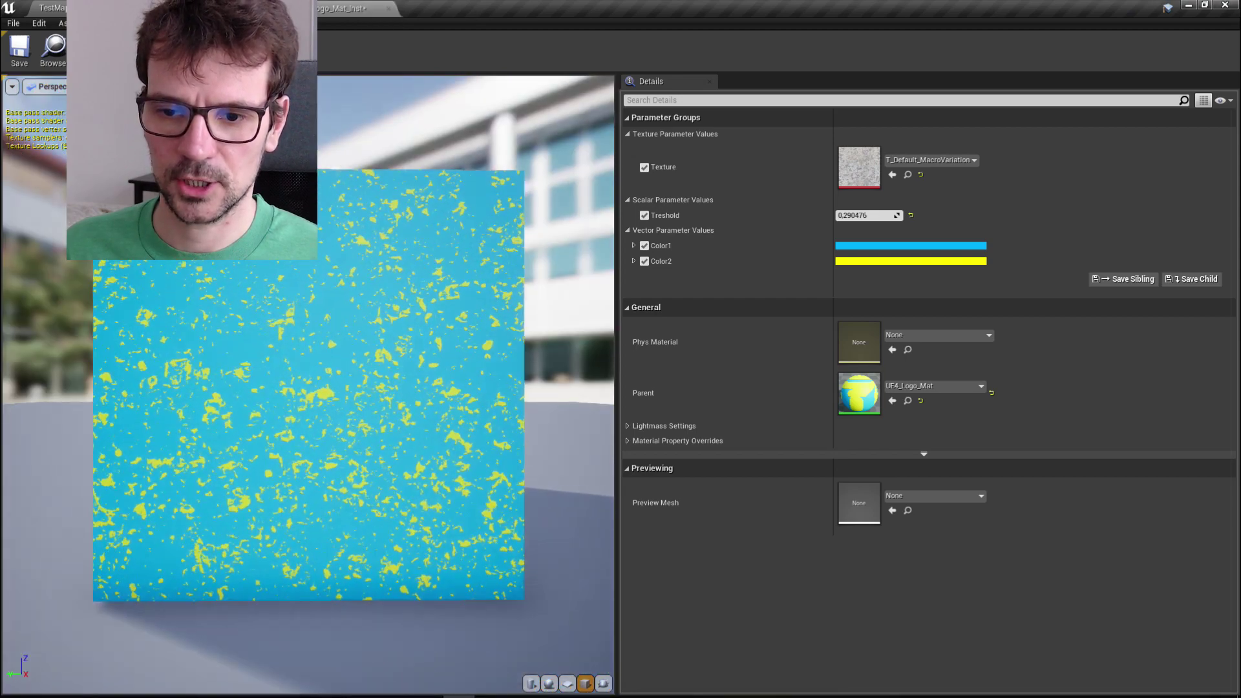
{"action": "left_click_drag", "start_coordinate": [327, 349], "coordinate": [369, 352]}
{"action": "mouse_move", "coordinate": [866, 216]}
{"action": "left_mouse_down"}
{"action": "mouse_move", "coordinate": [951, 215]}
{"action": "mouse_move", "coordinate": [847, 215]}
{"action": "mouse_move", "coordinate": [869, 215]}
{"action": "left_mouse_up"}
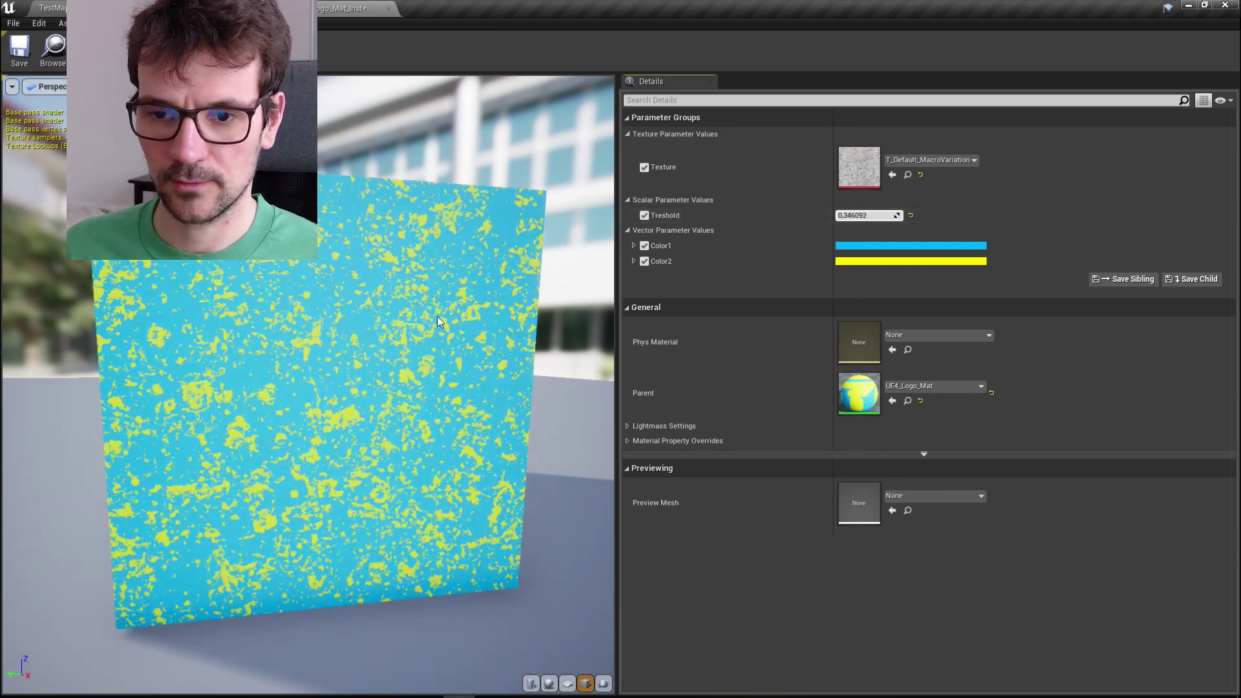
{"action": "right_click_drag", "start_coordinate": [440, 322], "coordinate": [440, 401]}
{"action": "left_click_drag", "start_coordinate": [440, 322], "coordinate": [576, 441]}
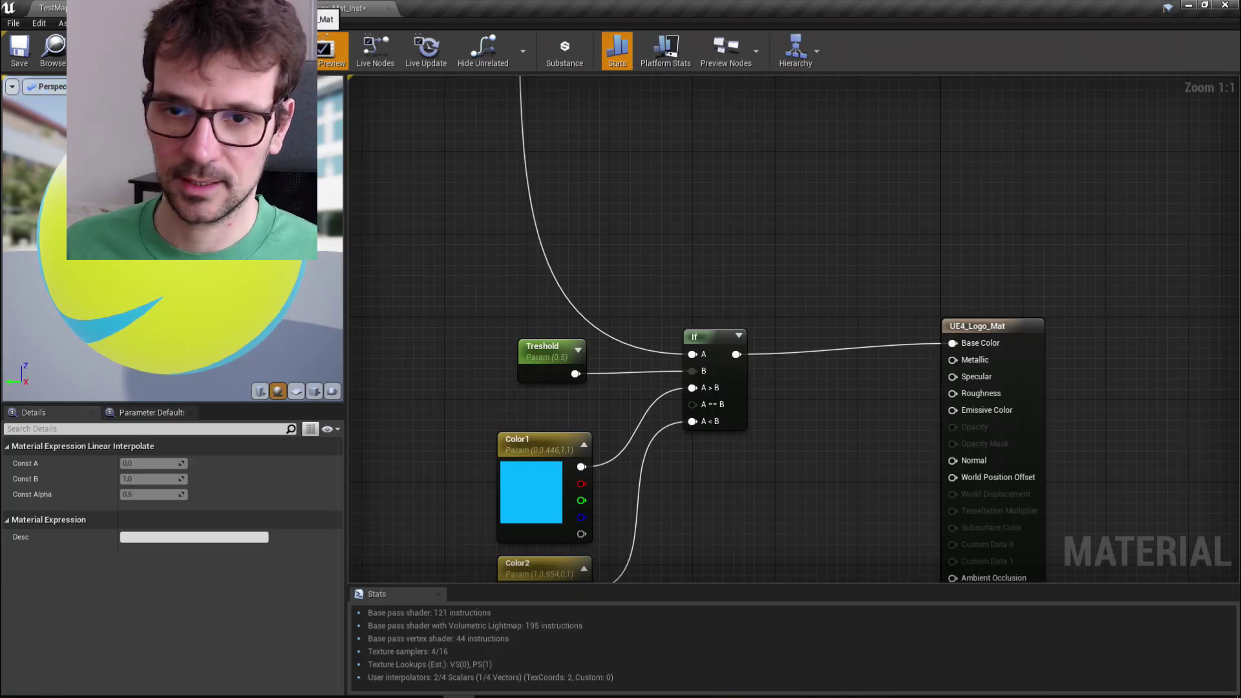
Reconnect the Lerp output to the material's Base Color in place of the If node
{"action": "scroll", "coordinate": [604, 305], "scroll_direction": "down", "scroll_amount": 3}
{"action": "right_click_drag", "start_coordinate": [604, 305], "coordinate": [645, 449]}
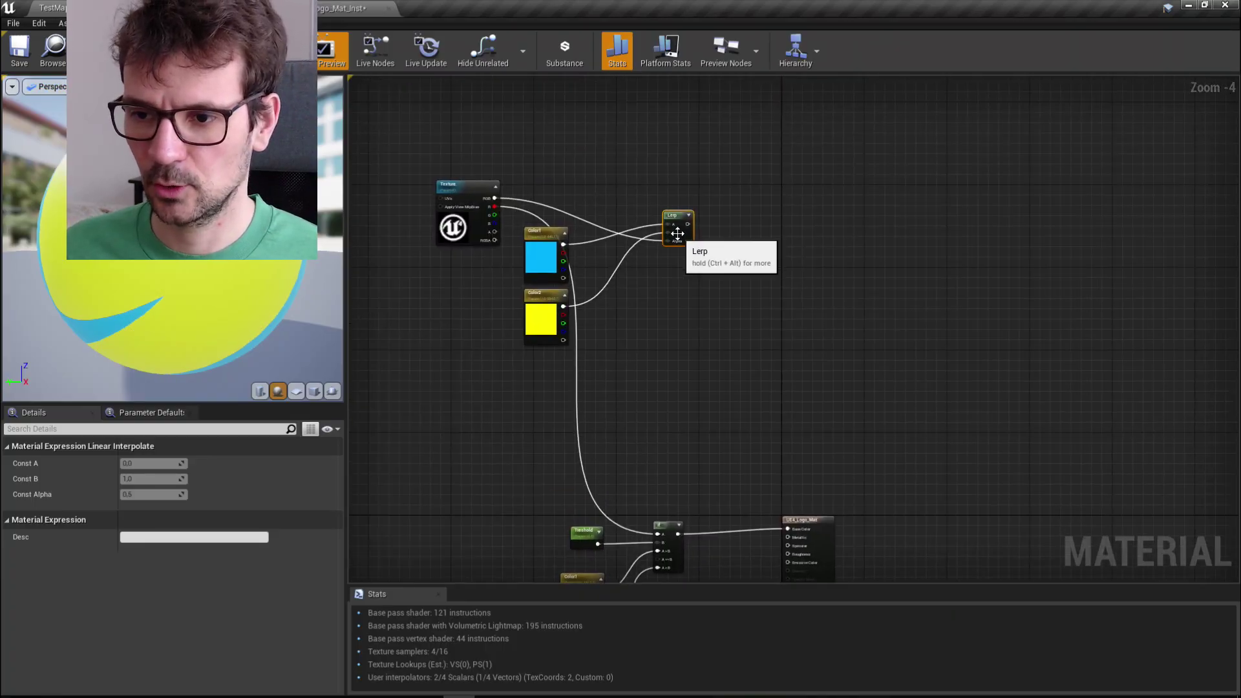
{"action": "scroll", "coordinate": [678, 233], "scroll_direction": "up", "scroll_amount": 2}
{"action": "left_click_drag", "start_coordinate": [701, 214], "coordinate": [844, 319]}
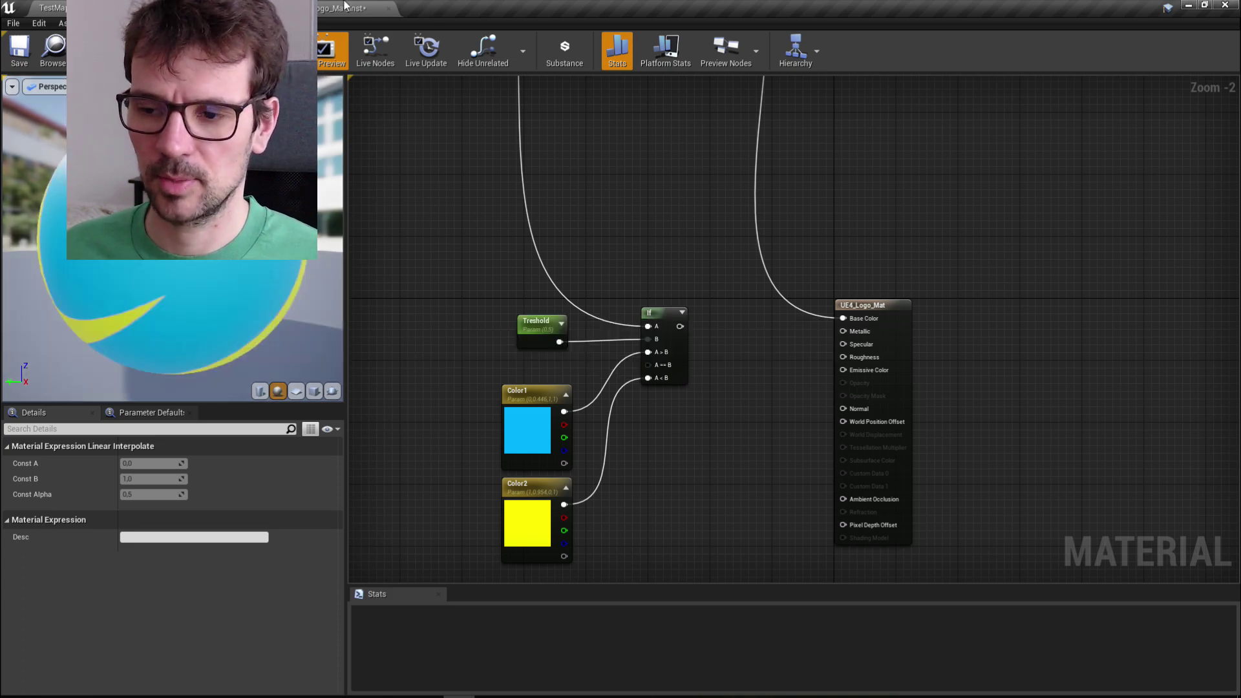
{"action": "left_click", "coordinate": [347, 9]}
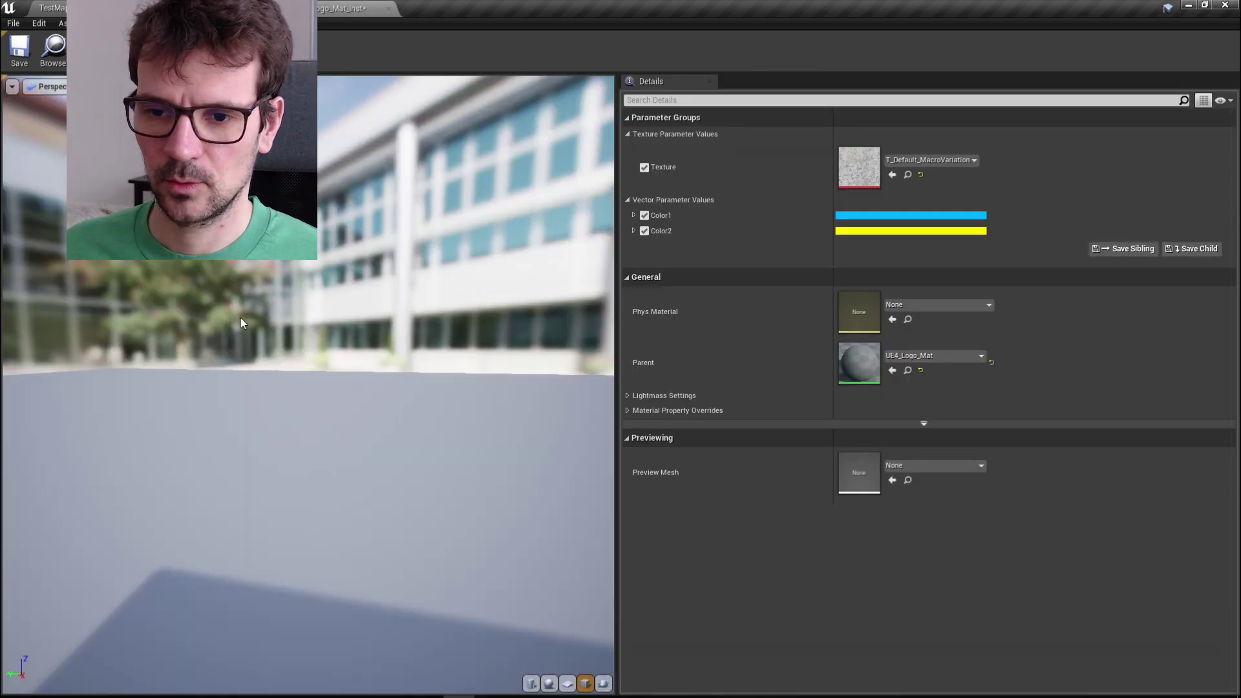
Inspect the Lerp blend of the two colors on the material instance's preview cube, up close and from a distance
{"action": "left_click_drag", "start_coordinate": [241, 318], "coordinate": [294, 294]}
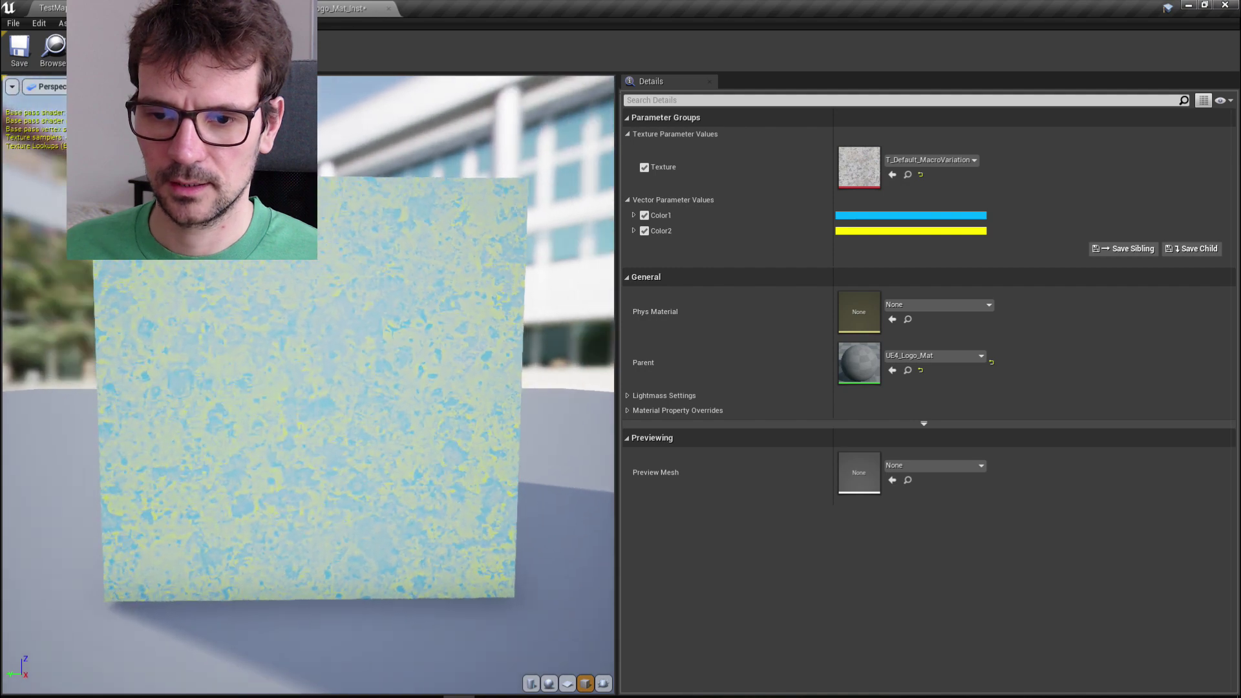
{"action": "mouse_move", "coordinate": [241, 318]}
{"action": "right_mouse_down"}
{"action": "mouse_move", "coordinate": [243, 242]}
{"action": "mouse_move", "coordinate": [243, 343]}
{"action": "right_mouse_up"}
{"action": "left_click_drag", "start_coordinate": [243, 342], "coordinate": [210, 356]}
{"action": "right_click_drag", "start_coordinate": [210, 357], "coordinate": [210, 323]}
{"action": "scroll", "coordinate": [289, 332], "scroll_direction": "down", "scroll_amount": 10}
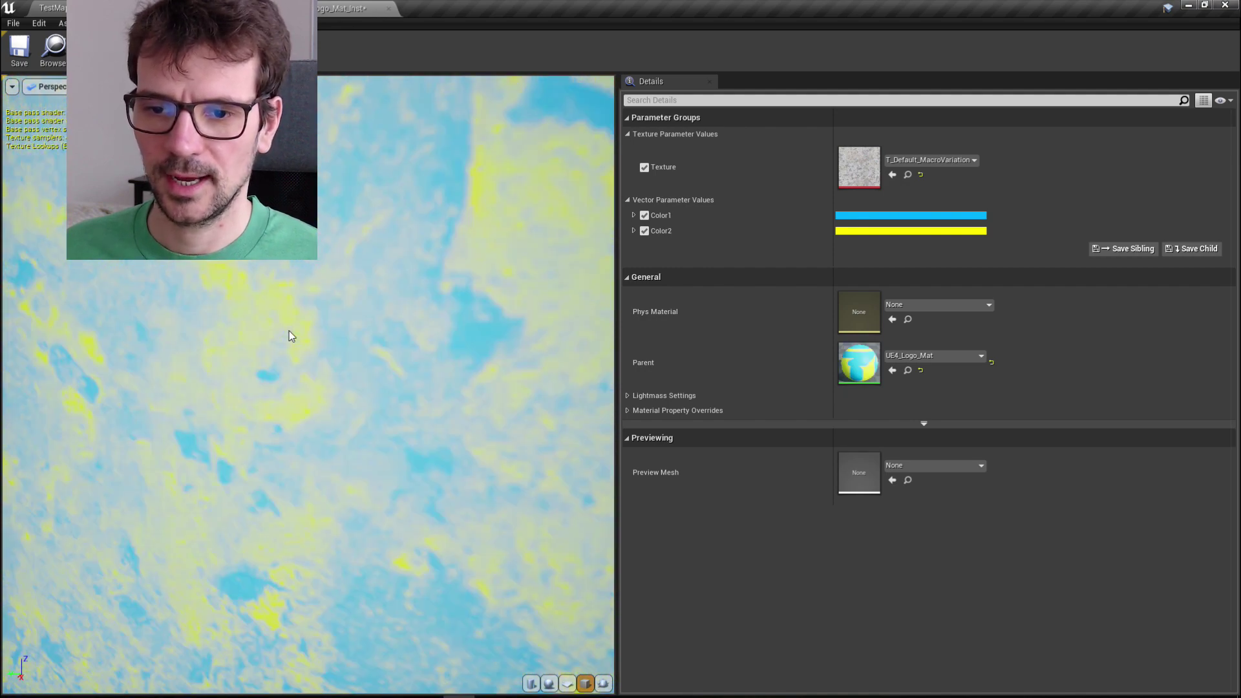
{"action": "left_click_drag", "start_coordinate": [290, 331], "coordinate": [342, 304]}
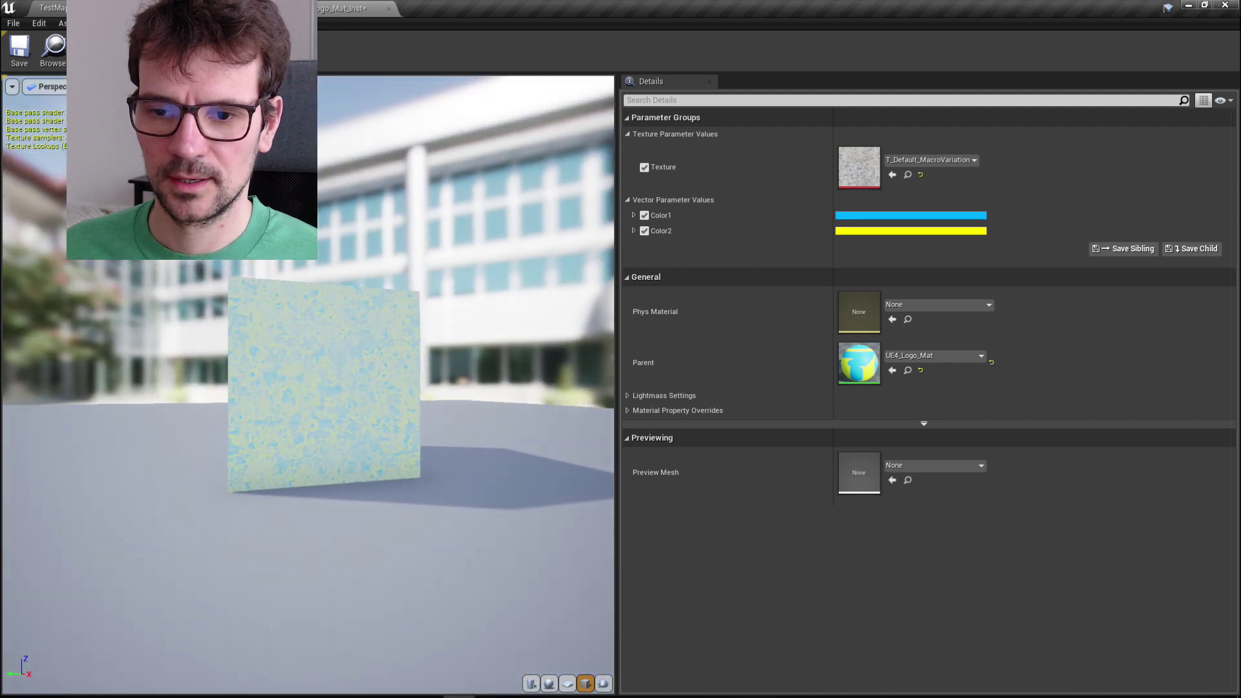
{"action": "right_click_drag", "start_coordinate": [290, 331], "coordinate": [290, 271]}
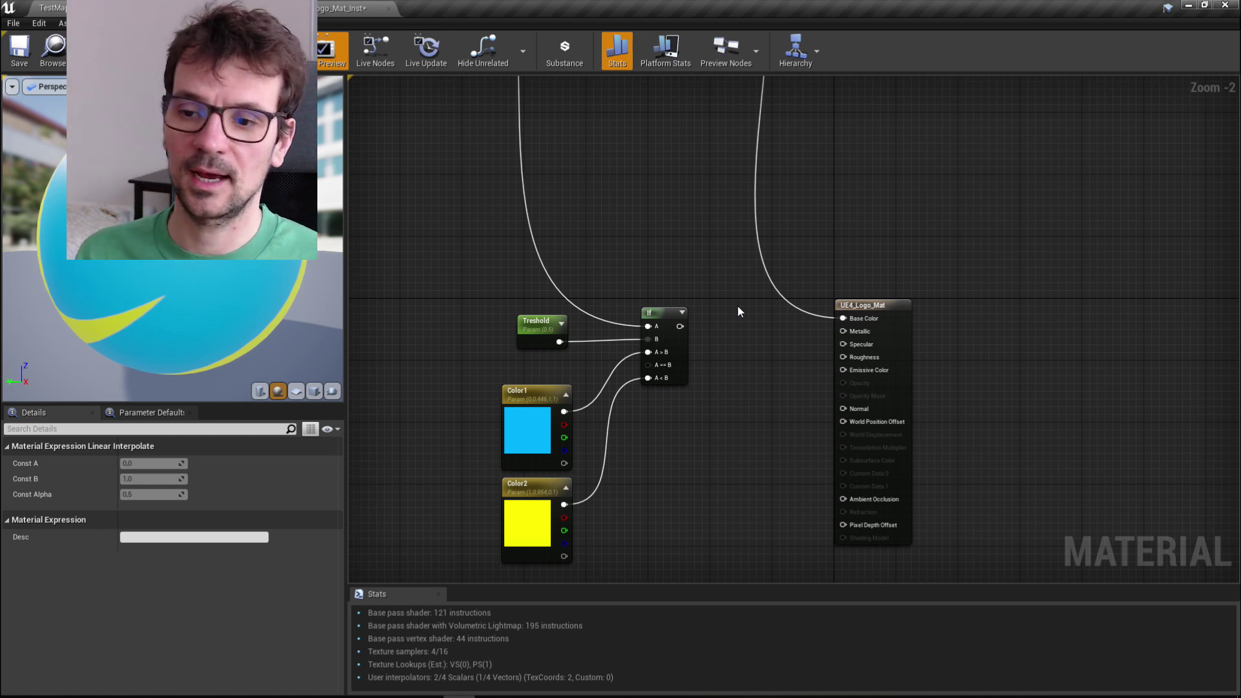
Move the Lerp node down so it sits level with its Color1 and Color2 inputs in the material graph
{"action": "scroll", "coordinate": [736, 322], "scroll_direction": "down", "scroll_amount": 3}
{"action": "right_click_drag", "start_coordinate": [736, 322], "coordinate": [735, 440]}
{"action": "scroll", "coordinate": [698, 389], "scroll_direction": "up", "scroll_amount": 3}
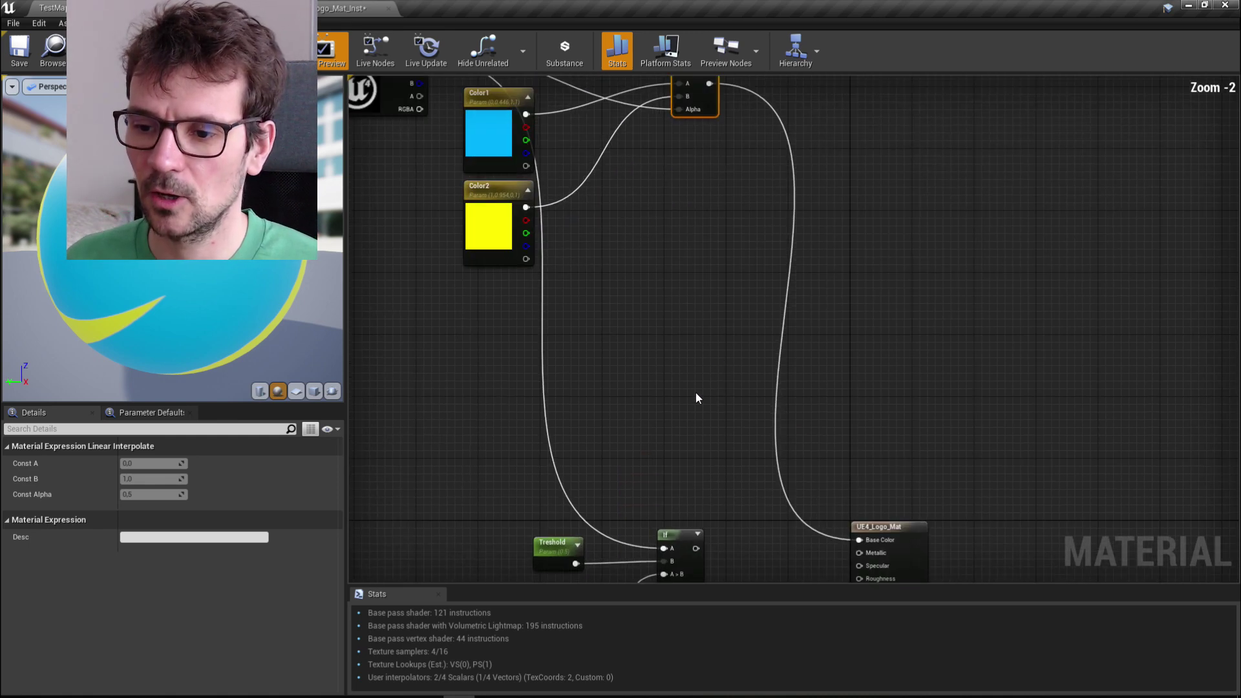
{"action": "right_click_drag", "start_coordinate": [711, 189], "coordinate": [703, 277]}
{"action": "left_click_drag", "start_coordinate": [689, 157], "coordinate": [690, 214]}
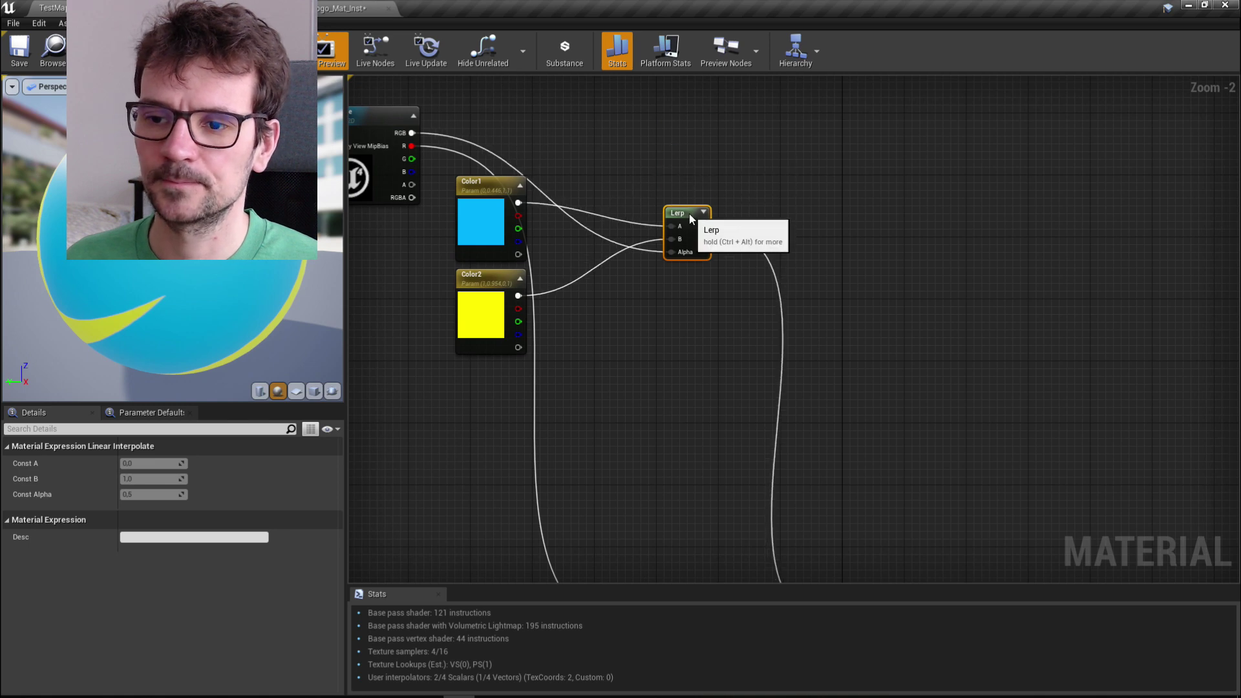
{"action": "scroll", "coordinate": [633, 259], "scroll_direction": "down", "scroll_amount": 3}
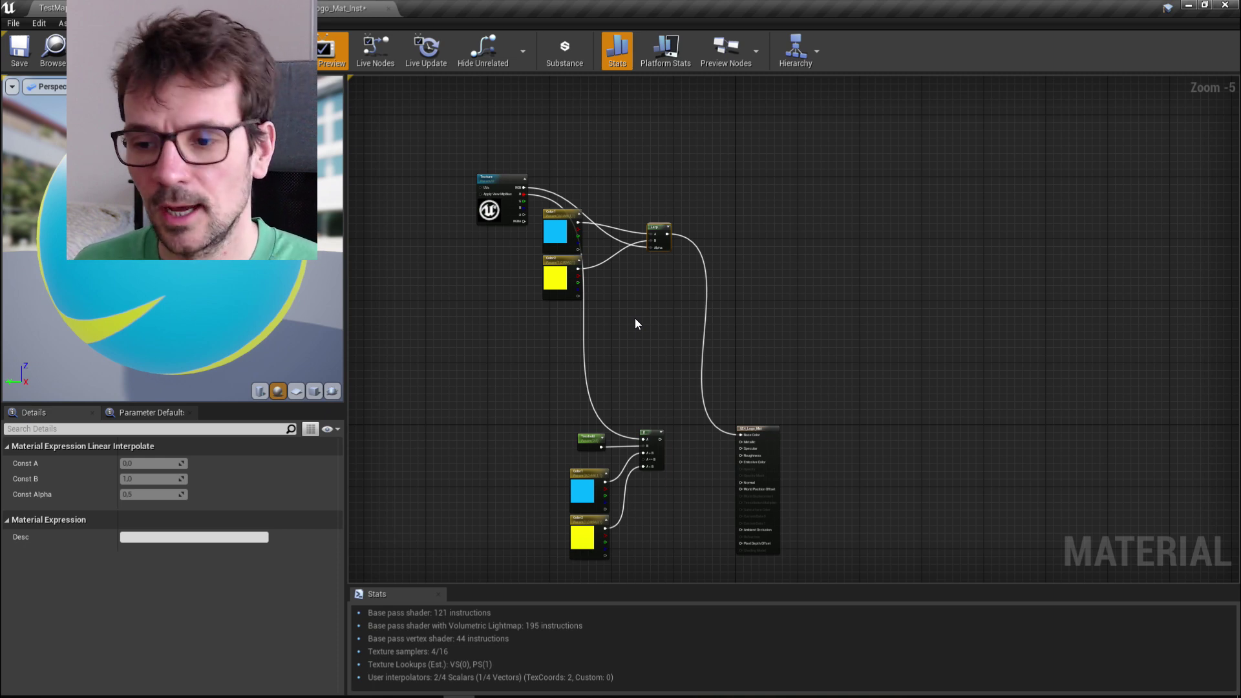
Switch to the web browser showing the fireyside.com page and maximize its window
{"action": "left_click_drag", "start_coordinate": [0, 136], "coordinate": [768, 84]}
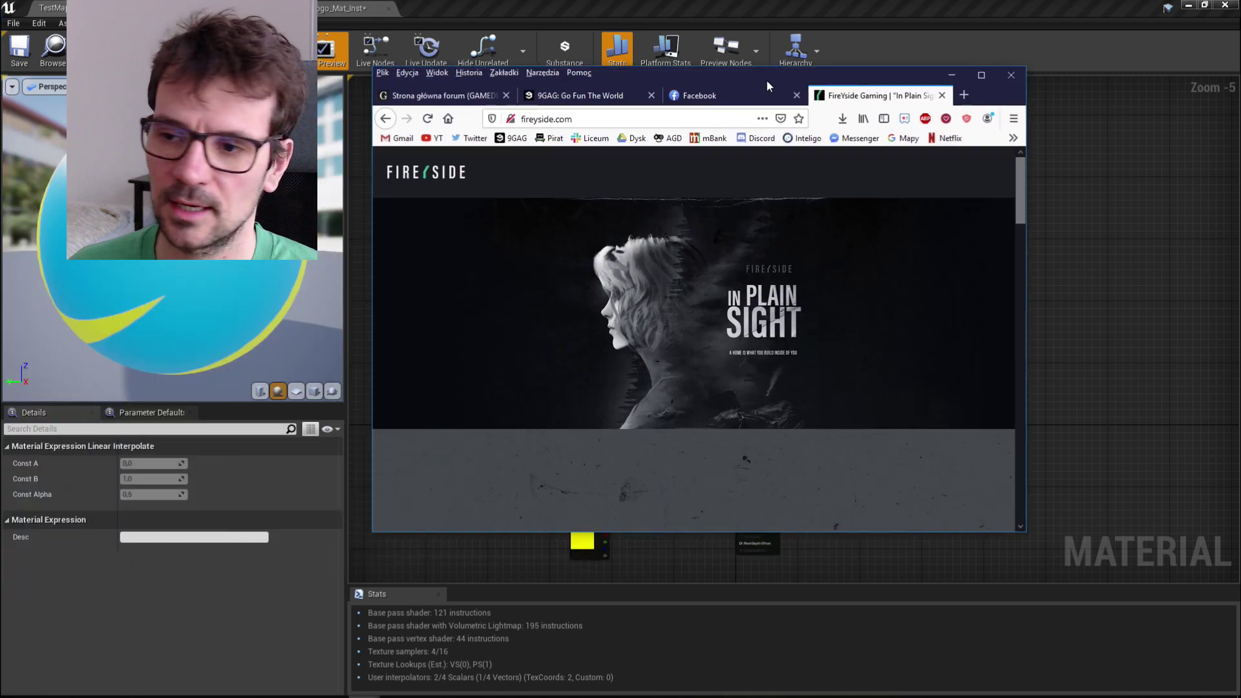
{"action": "left_click", "coordinate": [981, 79]}
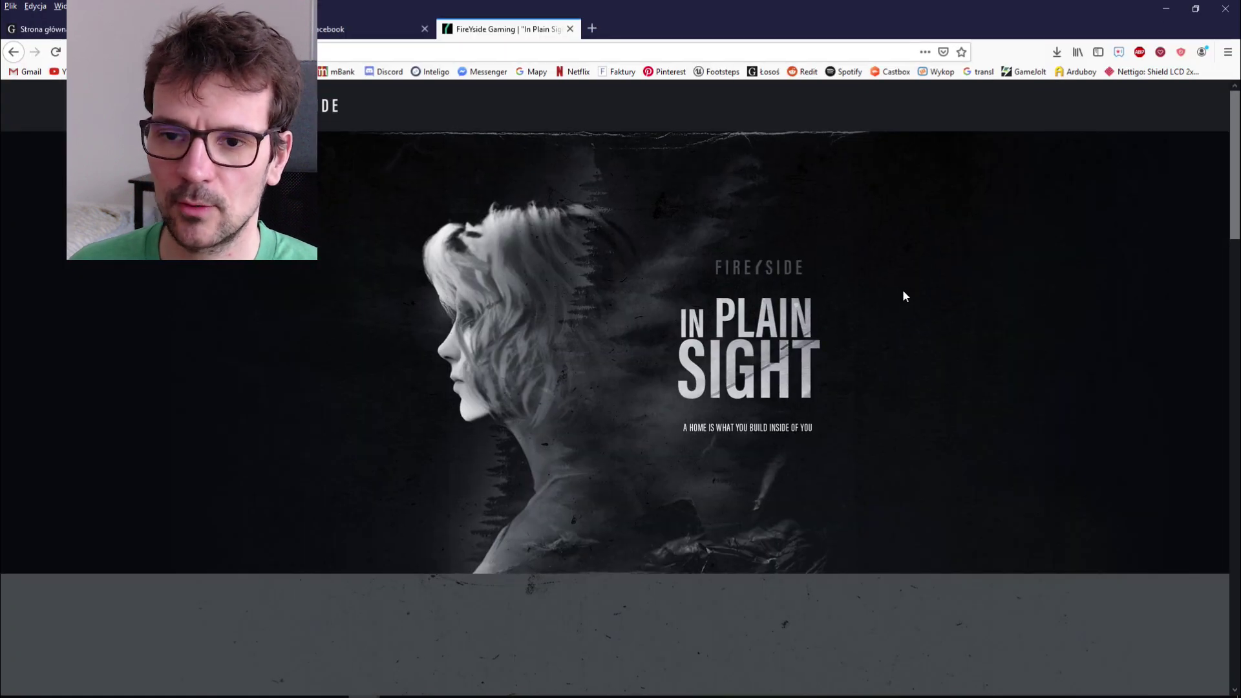